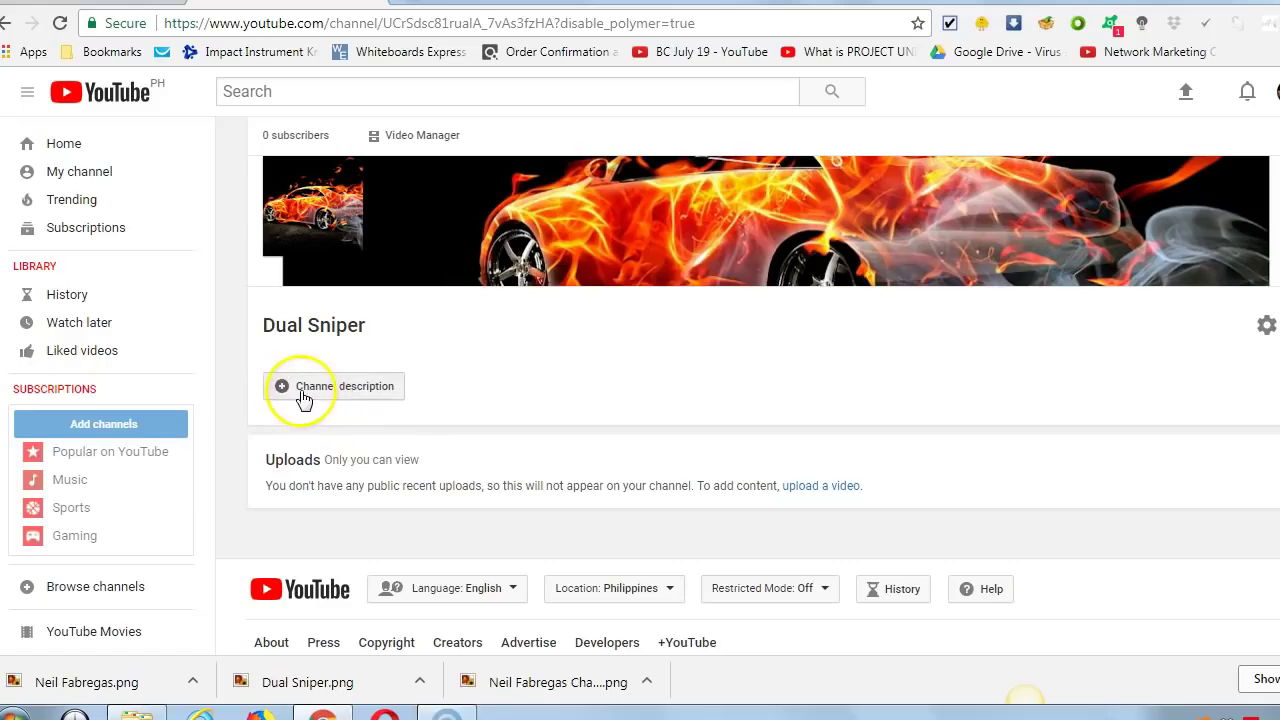
- Enter 'The Dual Sniper' as the channel description, save it, and check the channel page
click(303, 396)
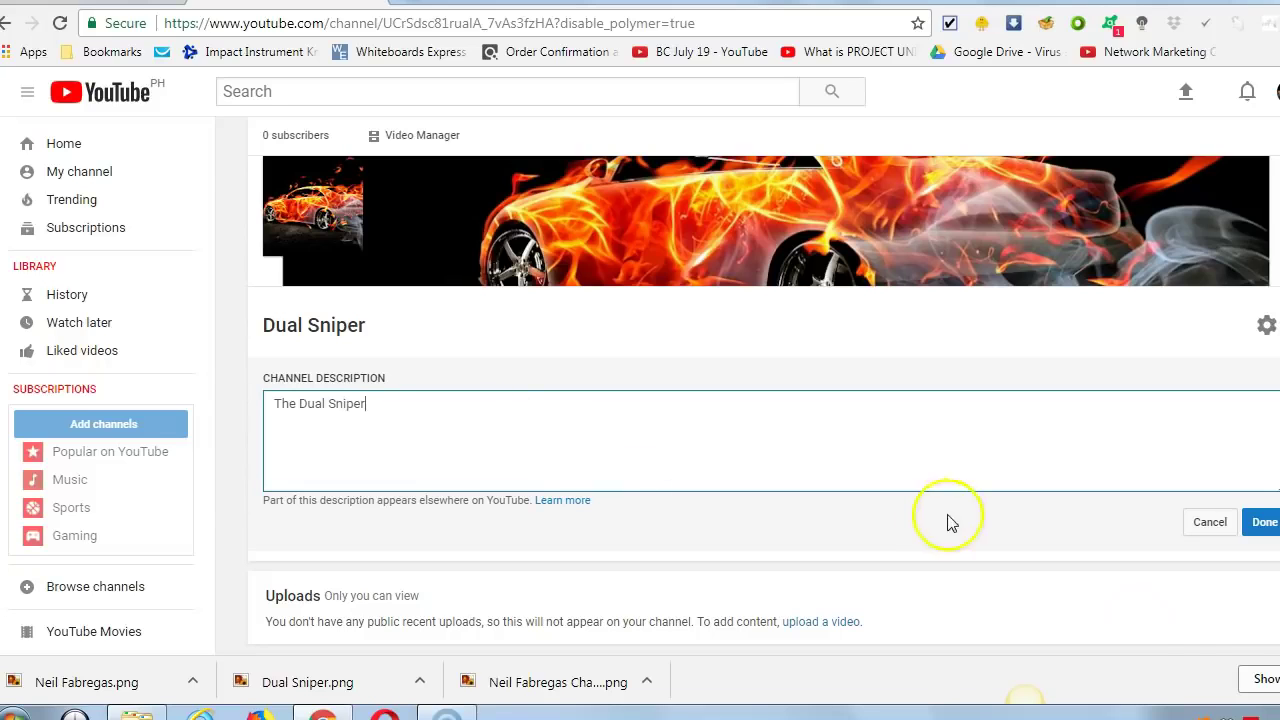
click(1265, 525)
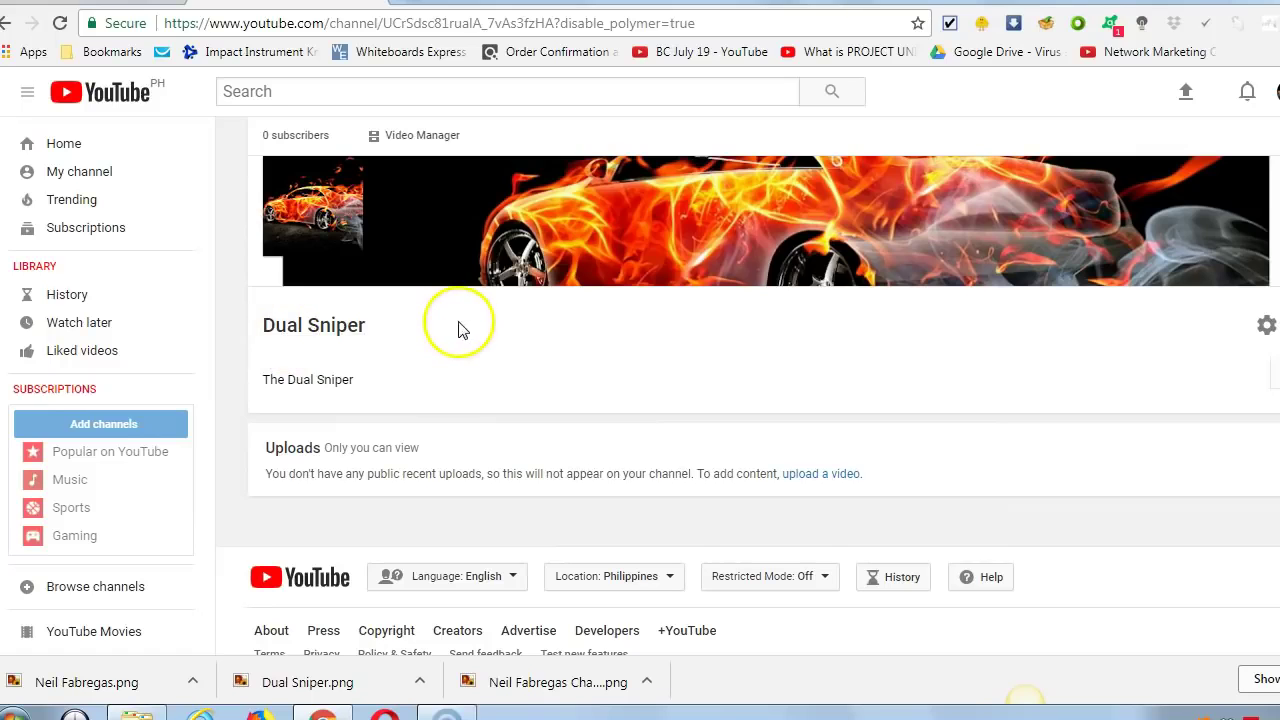
scroll(520, 360, down, 1)
scroll(550, 408, up, 1)
scroll(563, 411, down, 1)
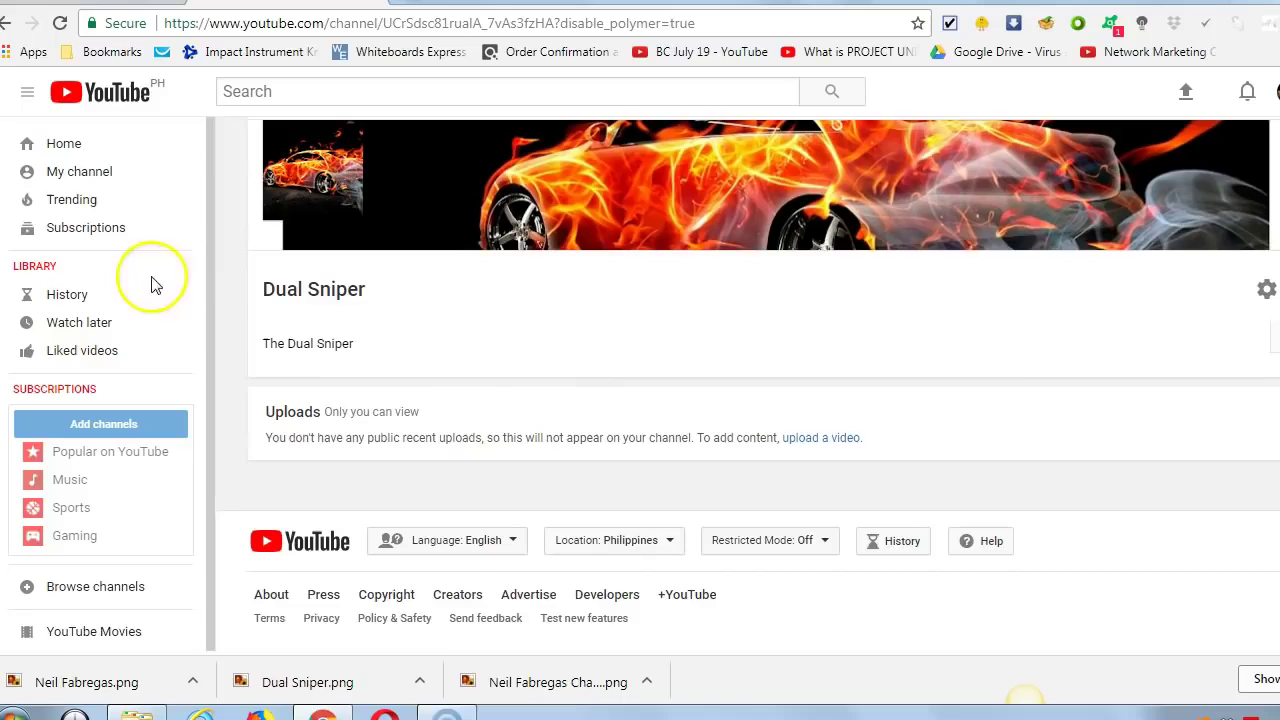
mouse_move(109, 523)
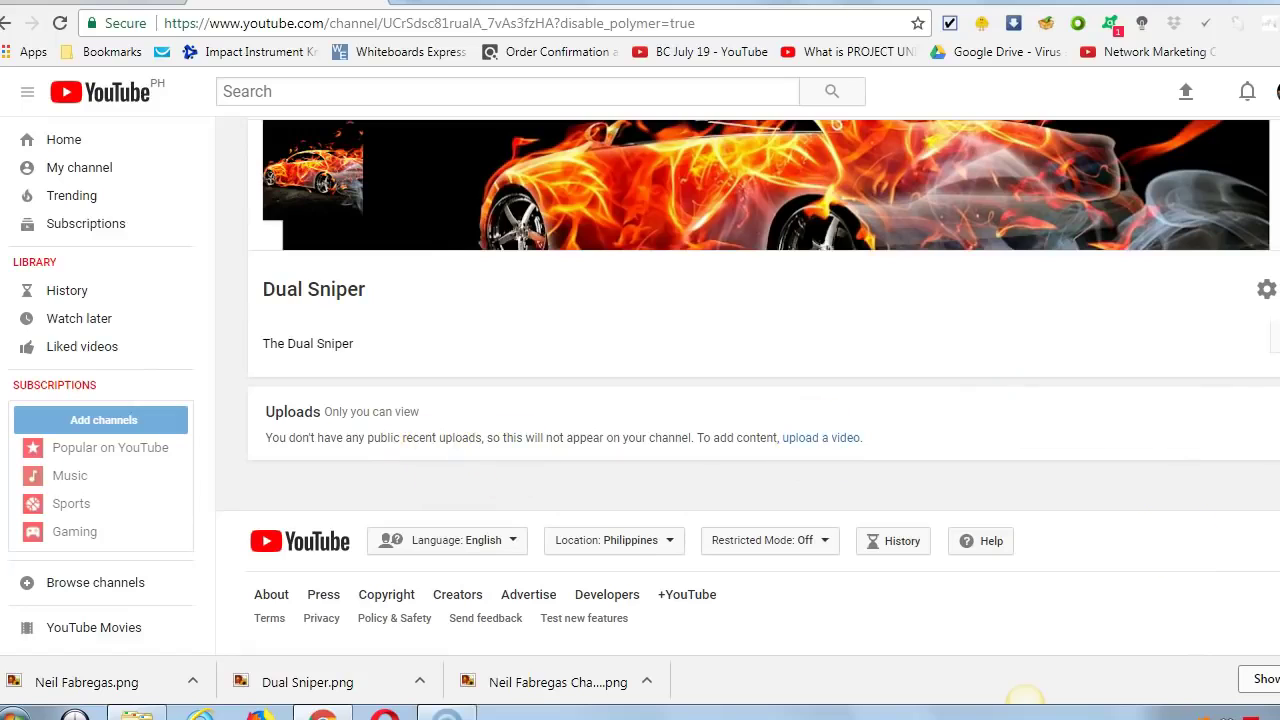
scroll(523, 514, up, 1)
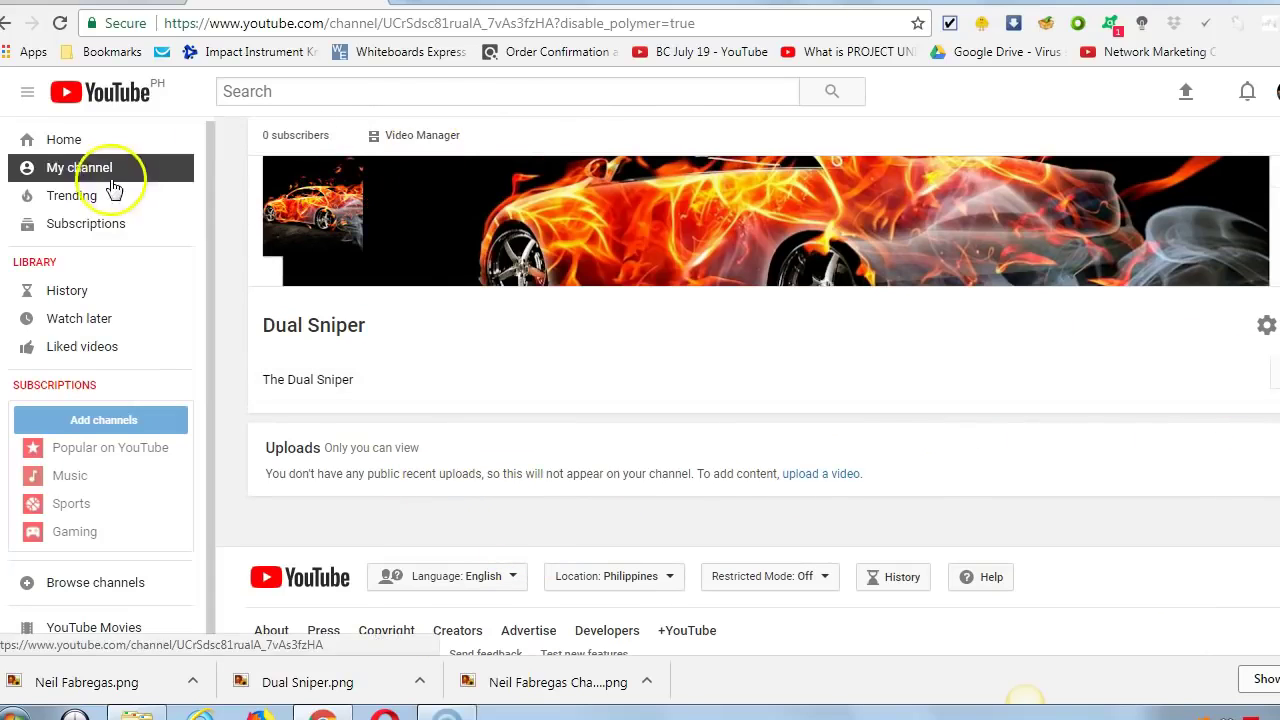
- Confirm the Video Manager videos and Playlists lists are empty, then open Community Comments
click(422, 140)
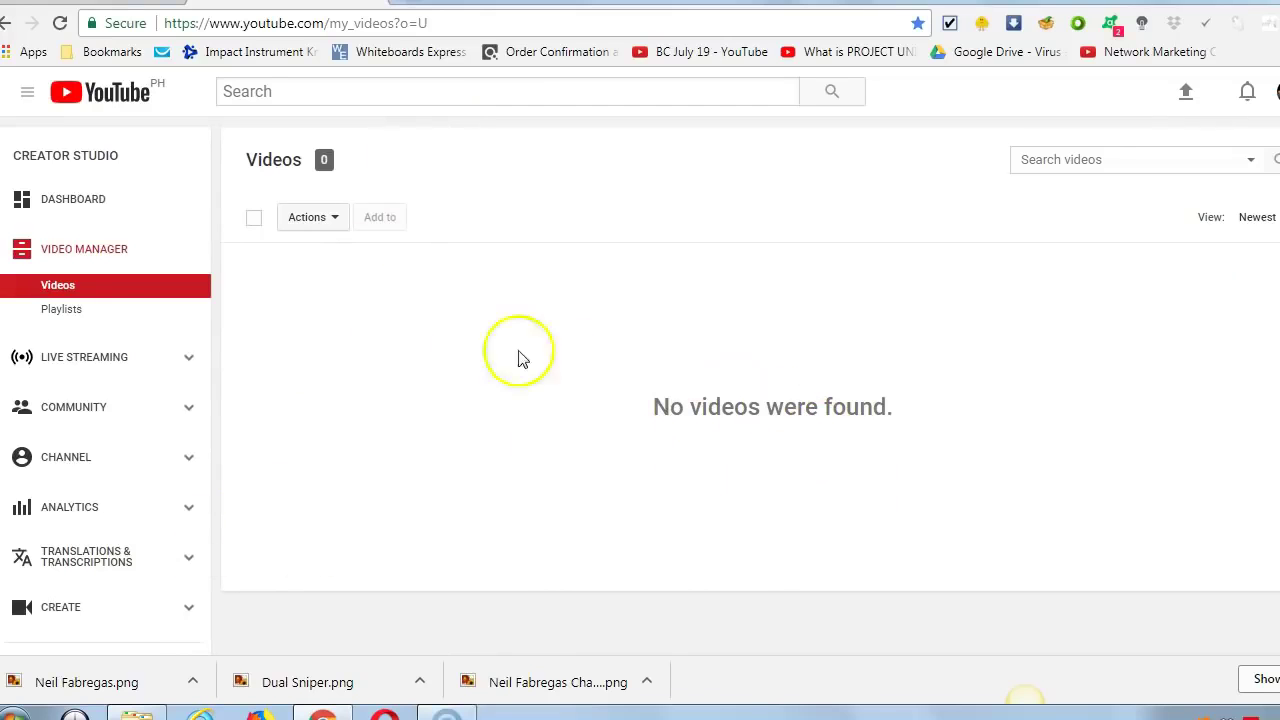
click(58, 316)
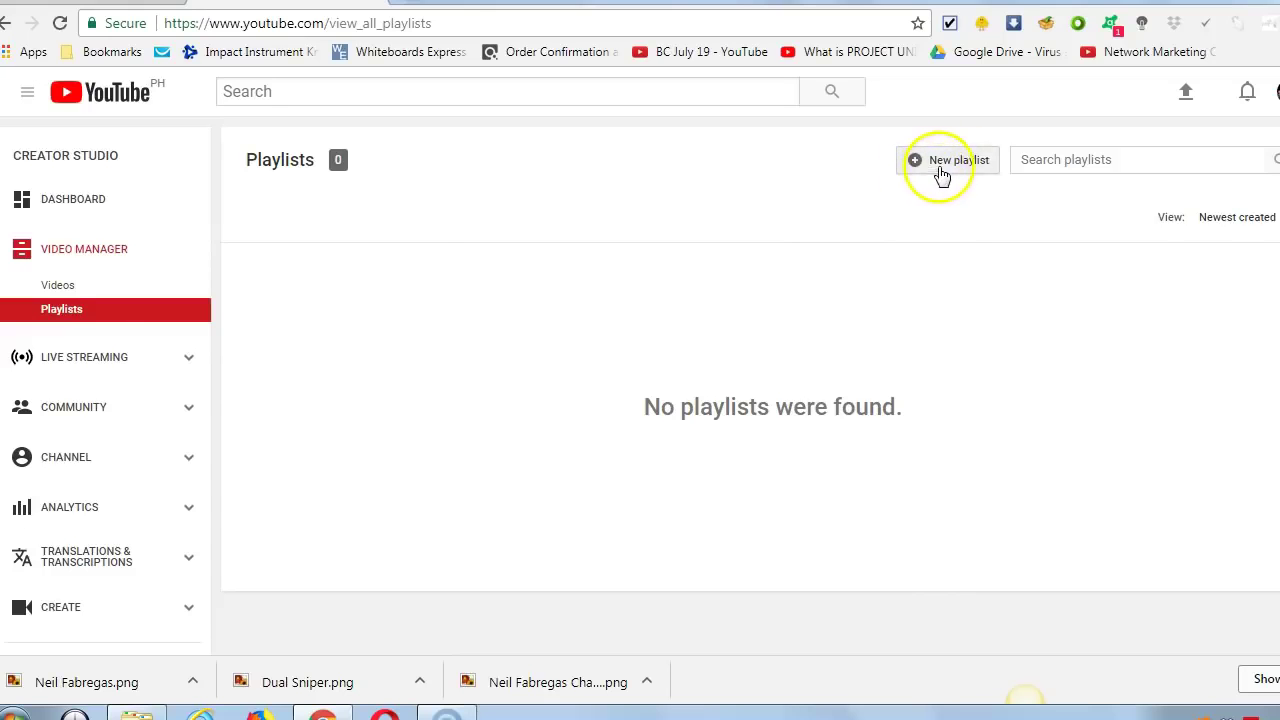
scroll(80, 420, down, 3)
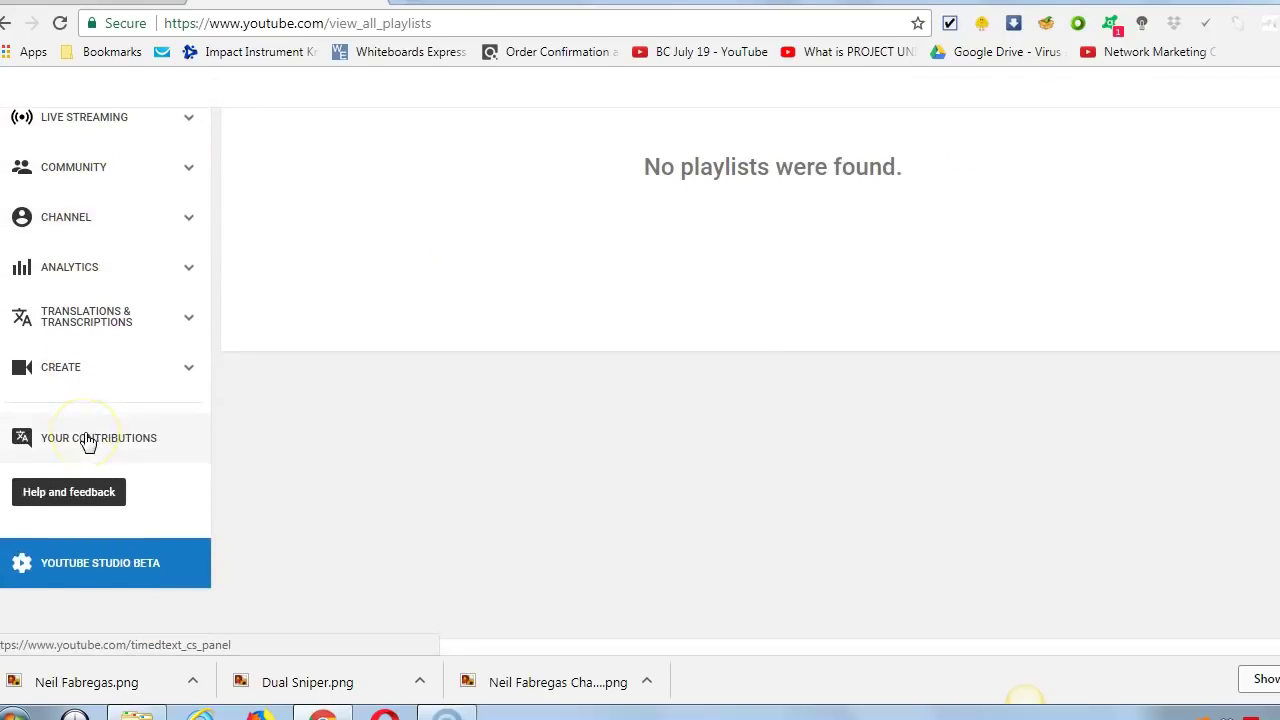
scroll(88, 442, up, 3)
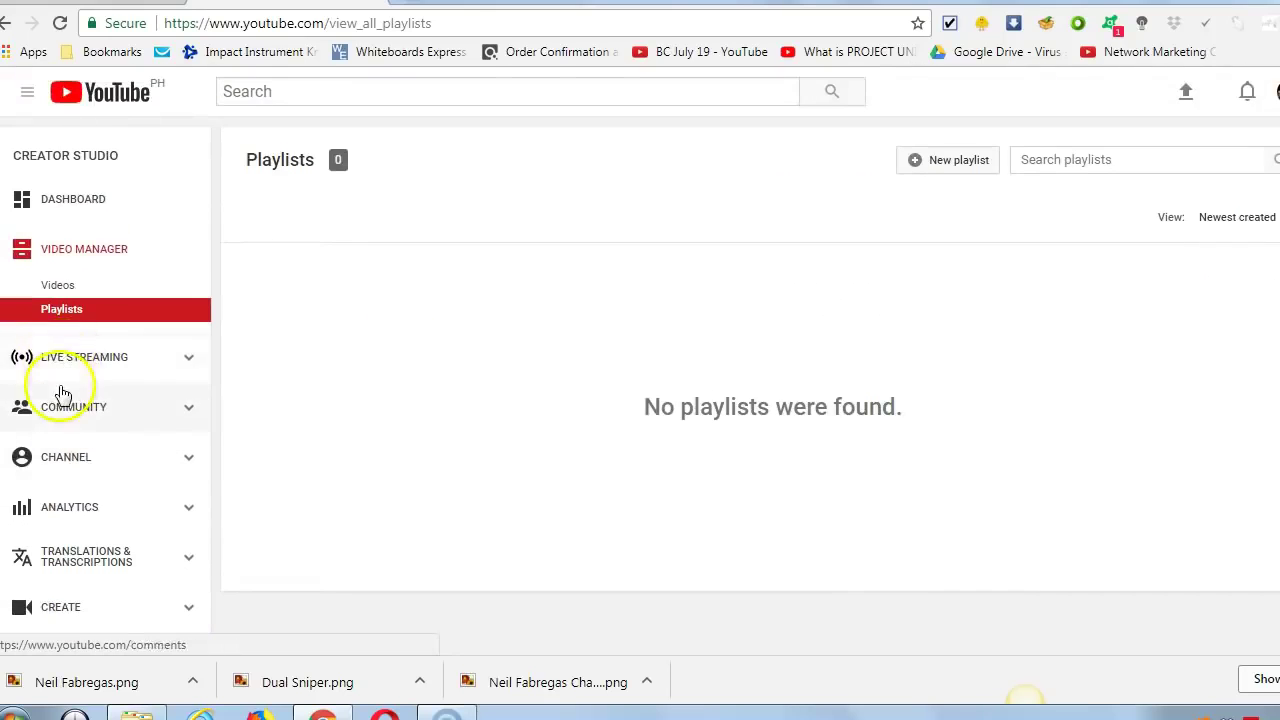
scroll(62, 392, down, 1)
click(65, 310)
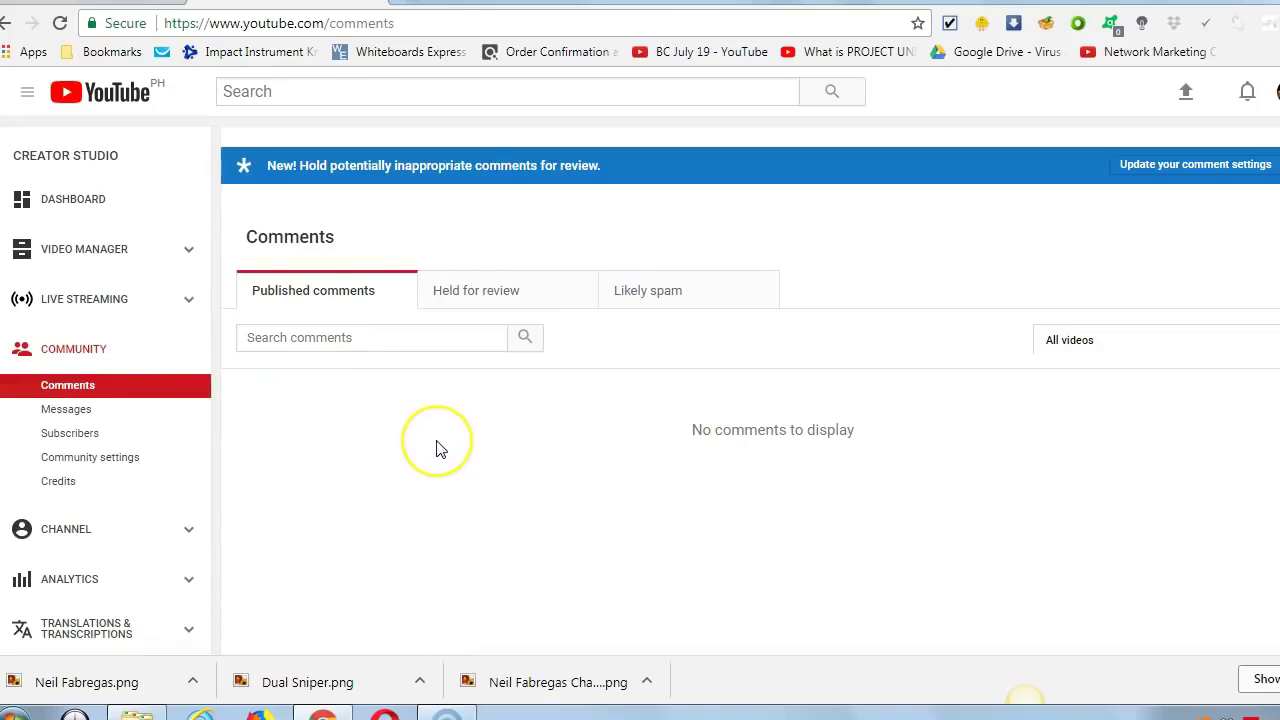
scroll(437, 449, down, 1)
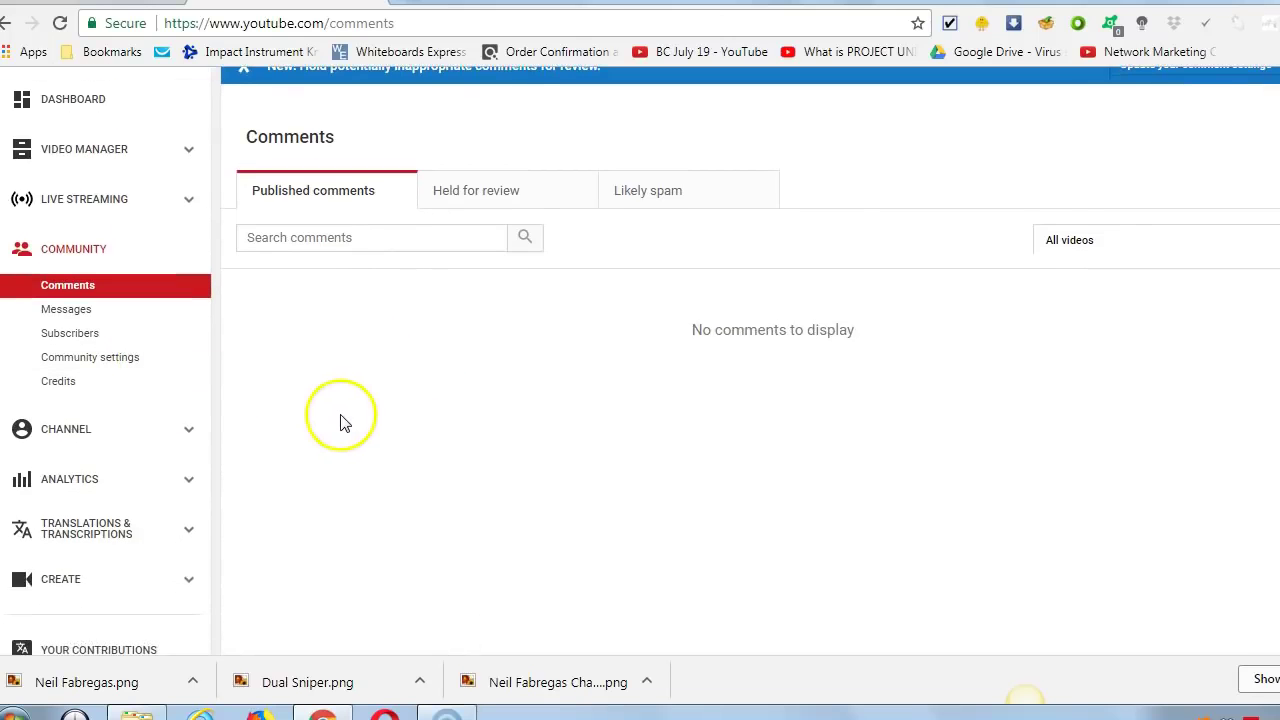
- Open Channel Status and features and review the cards: zero strikes, uploading enabled, Longer videos eligible
click(62, 438)
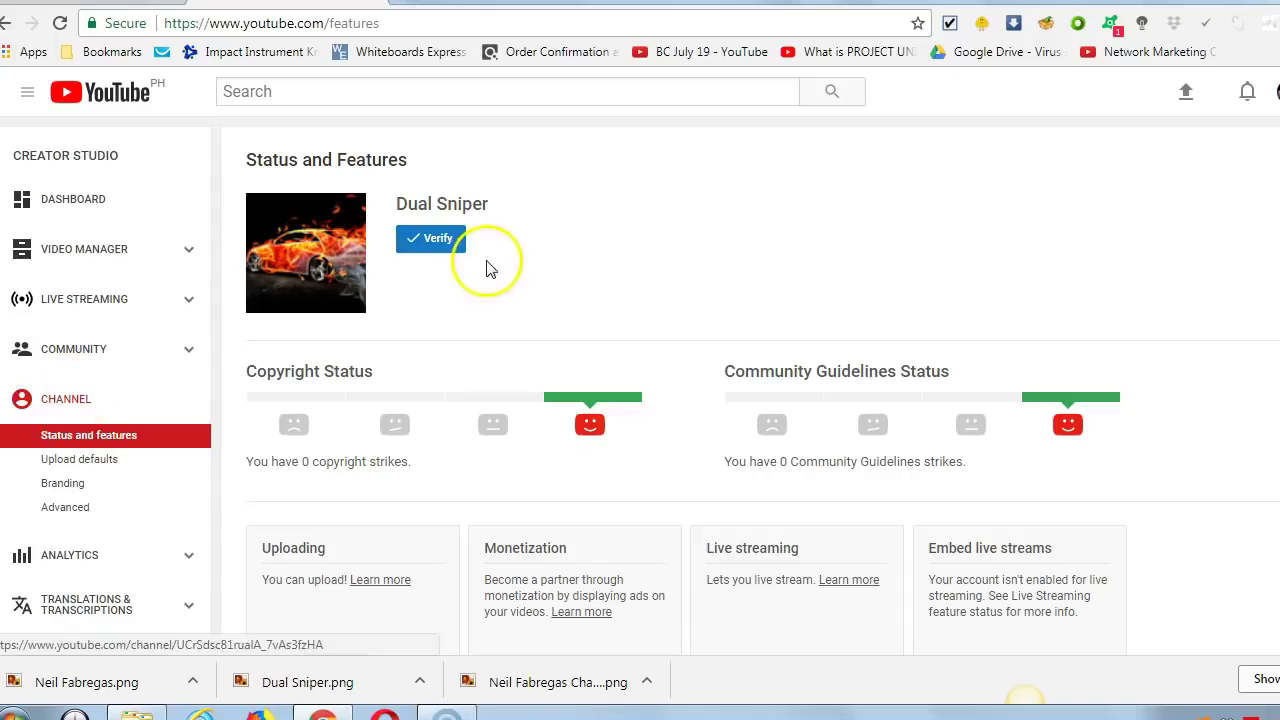
scroll(463, 316, down, 1)
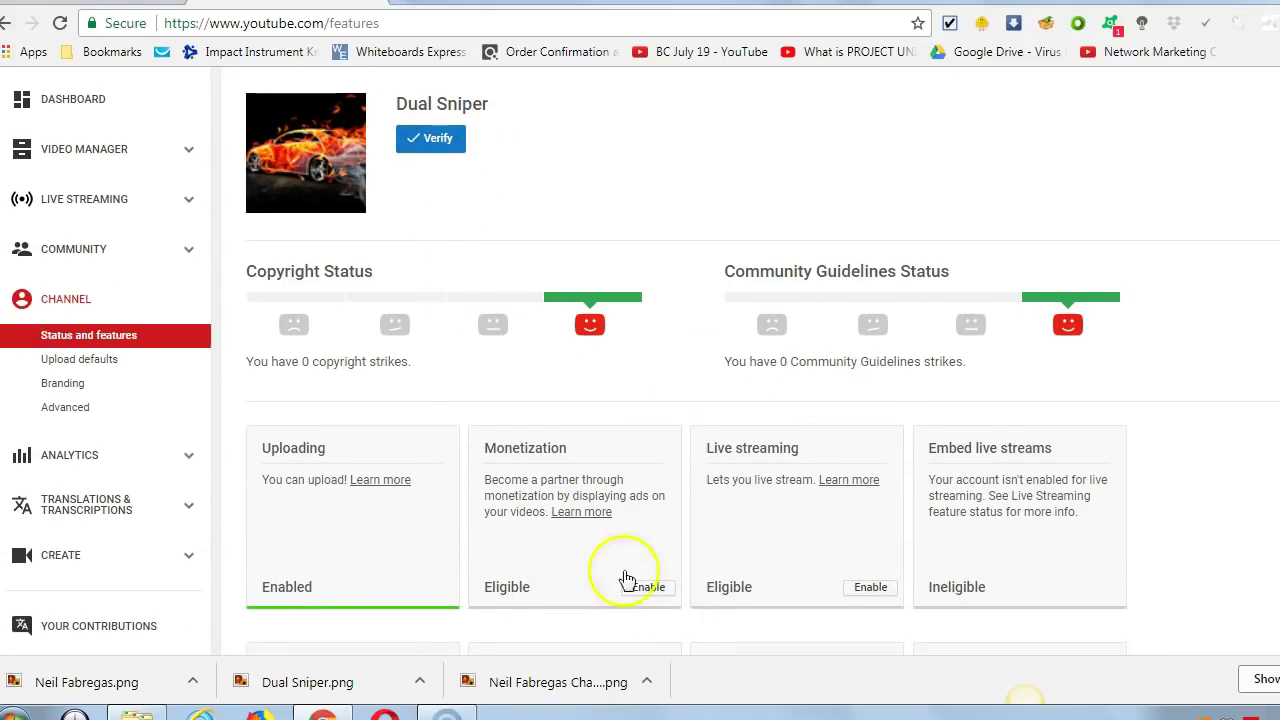
scroll(358, 378, down, 1)
scroll(360, 378, down, 2)
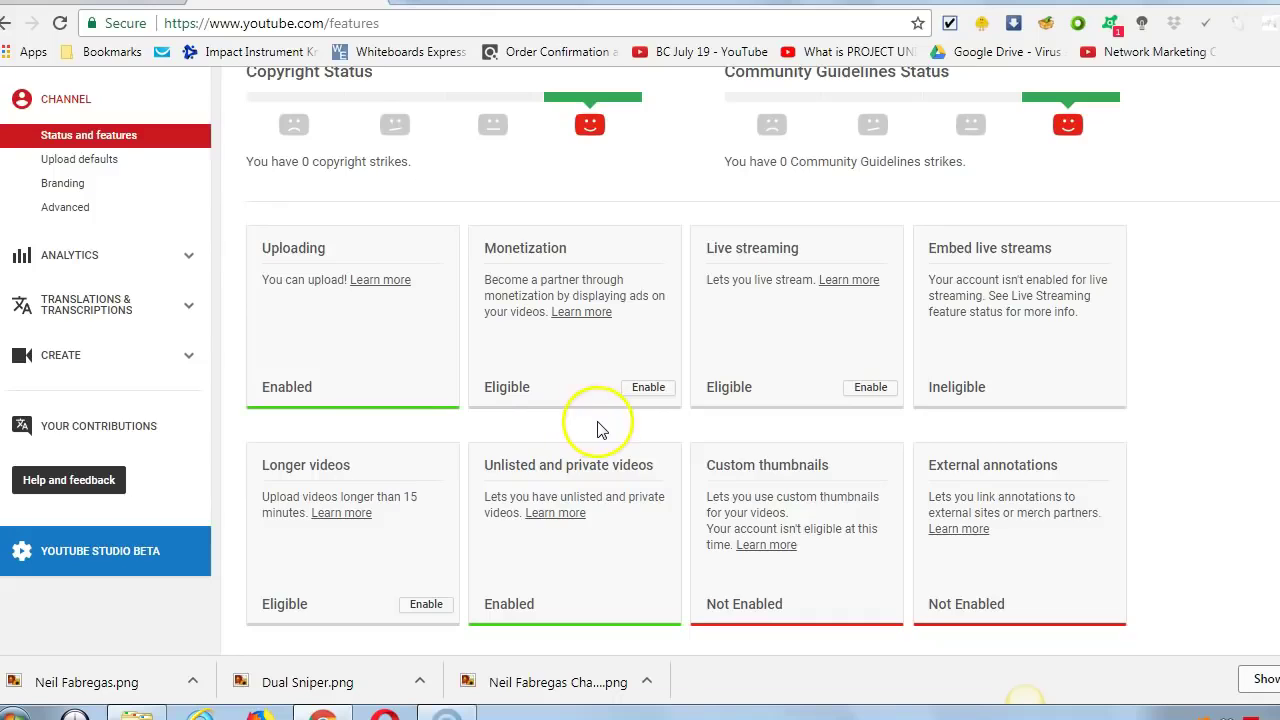
scroll(597, 428, down, 1)
scroll(568, 452, up, 1)
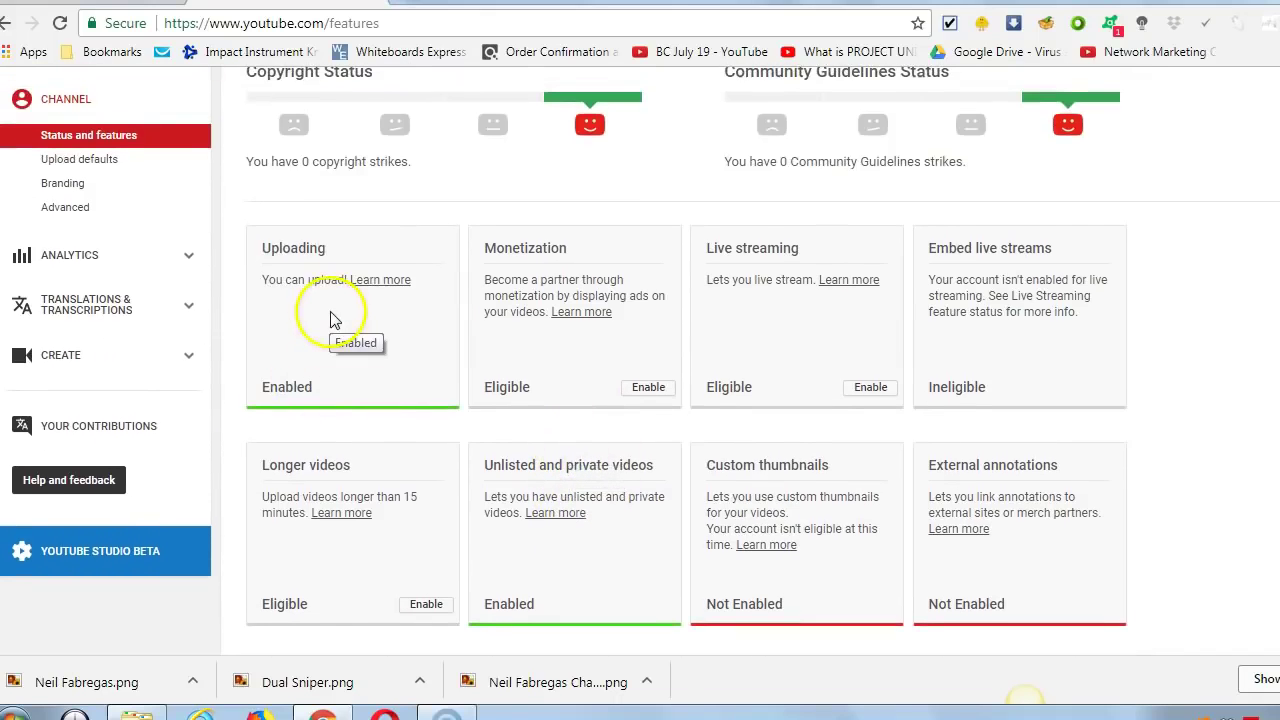
scroll(334, 318, down, 1)
scroll(408, 470, down, 2)
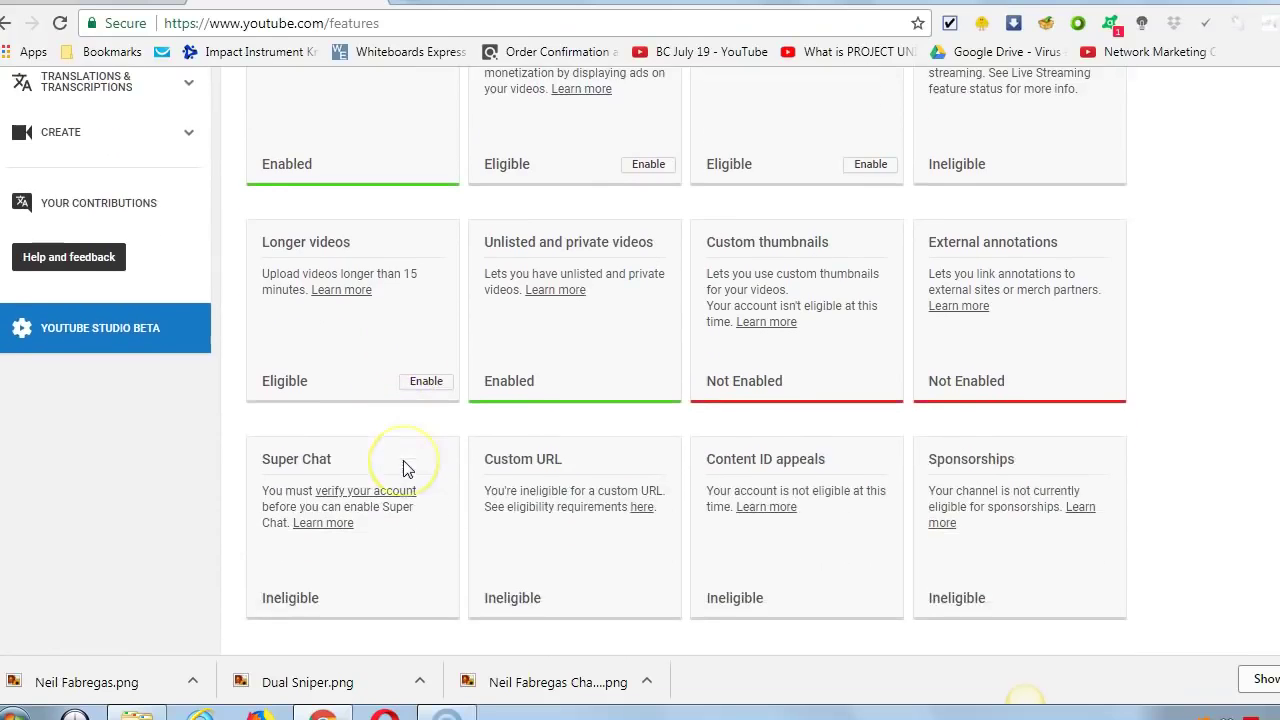
scroll(408, 468, down, 1)
scroll(408, 466, up, 4)
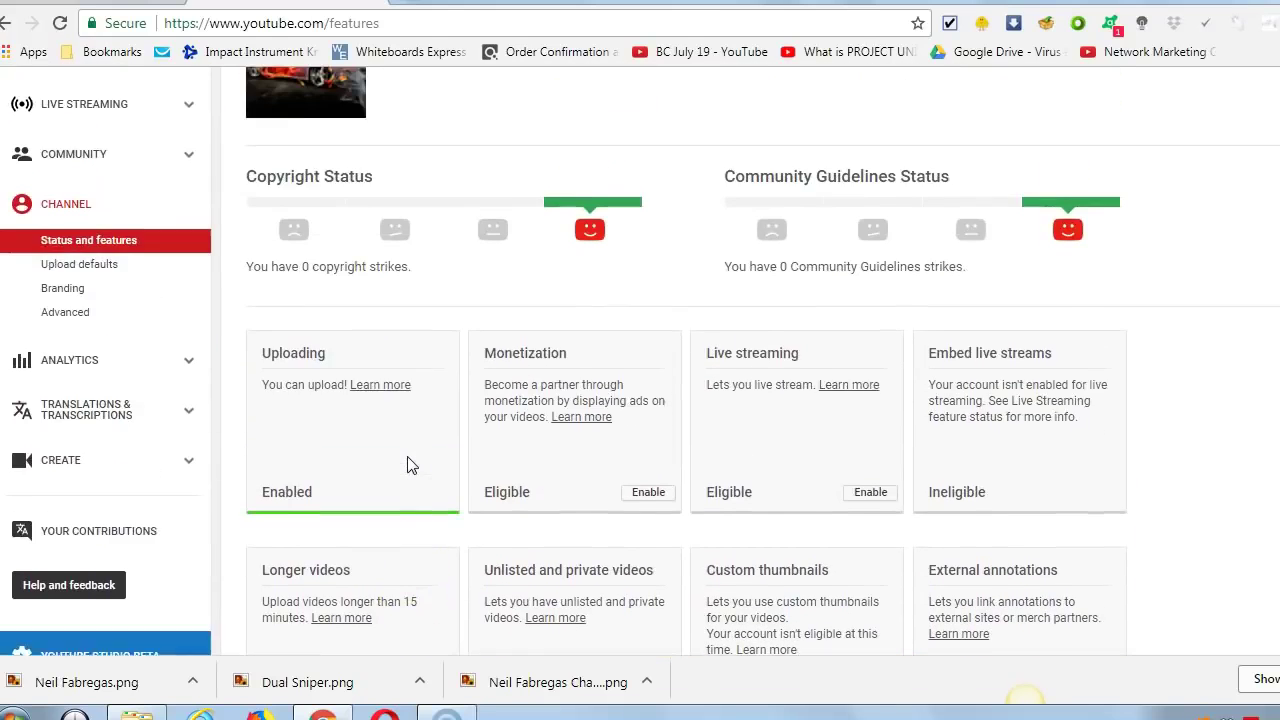
scroll(1034, 446, down, 2)
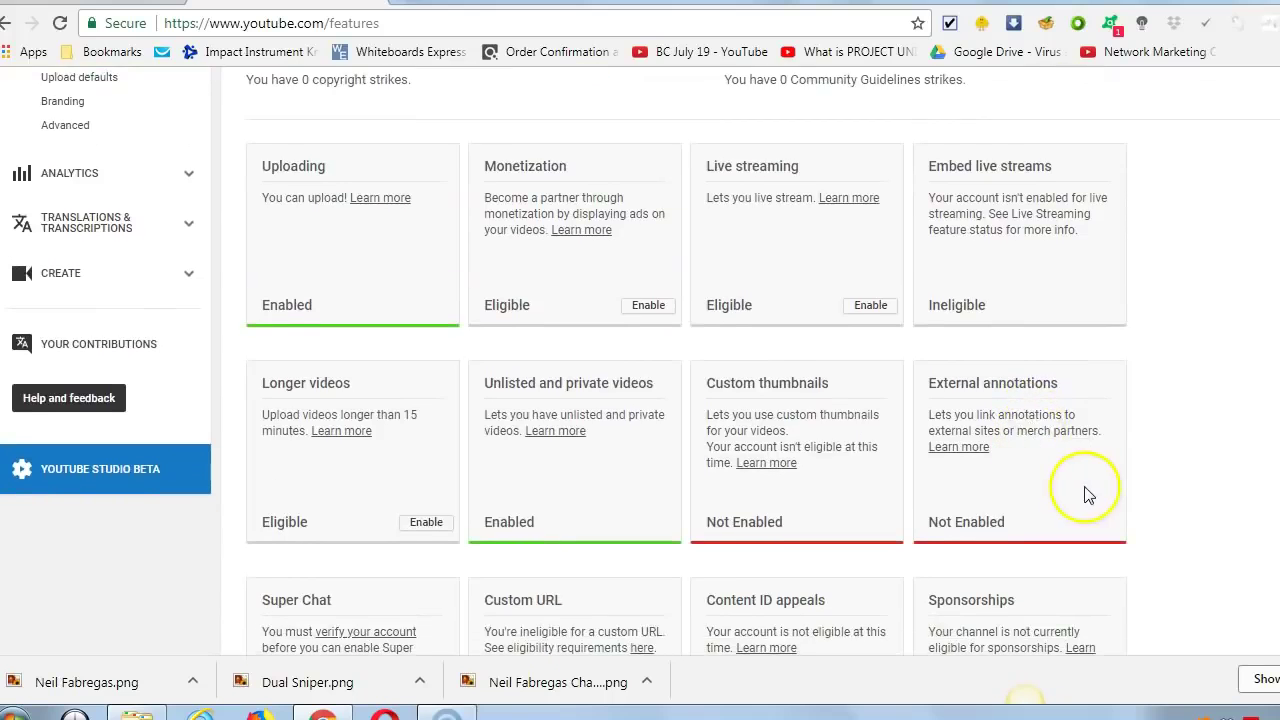
scroll(1087, 493, down, 3)
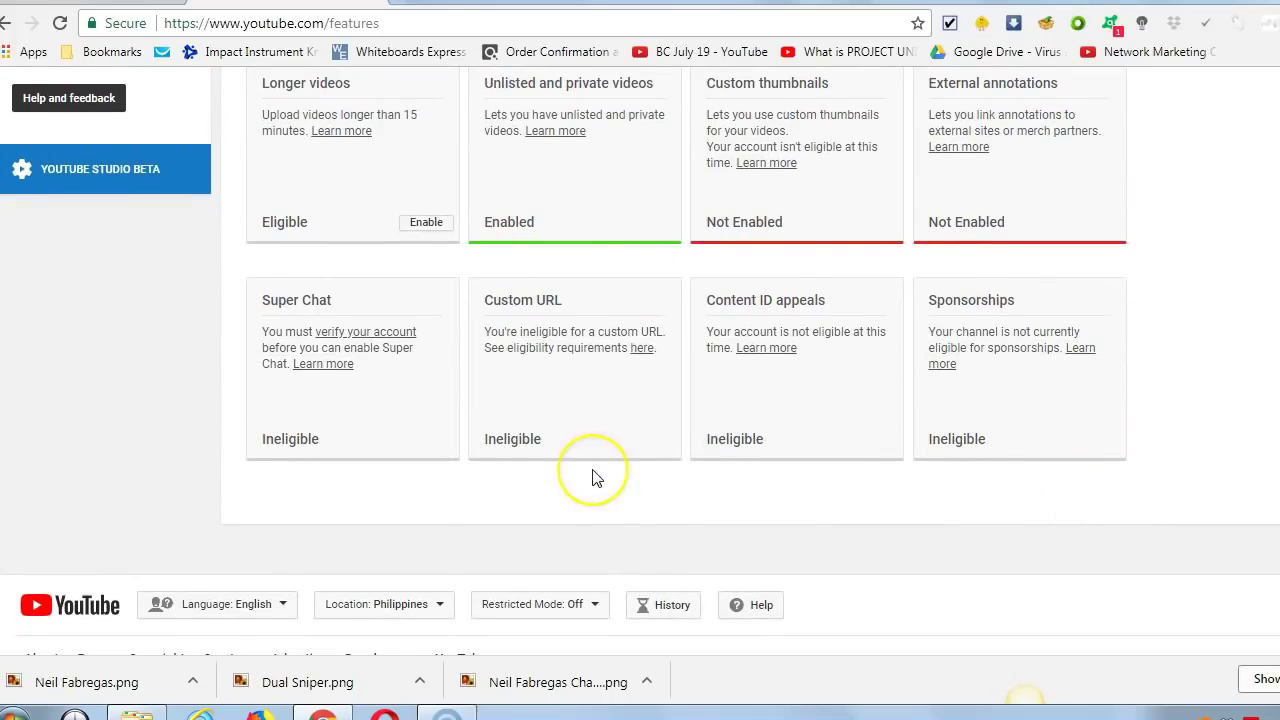
scroll(594, 477, up, 3)
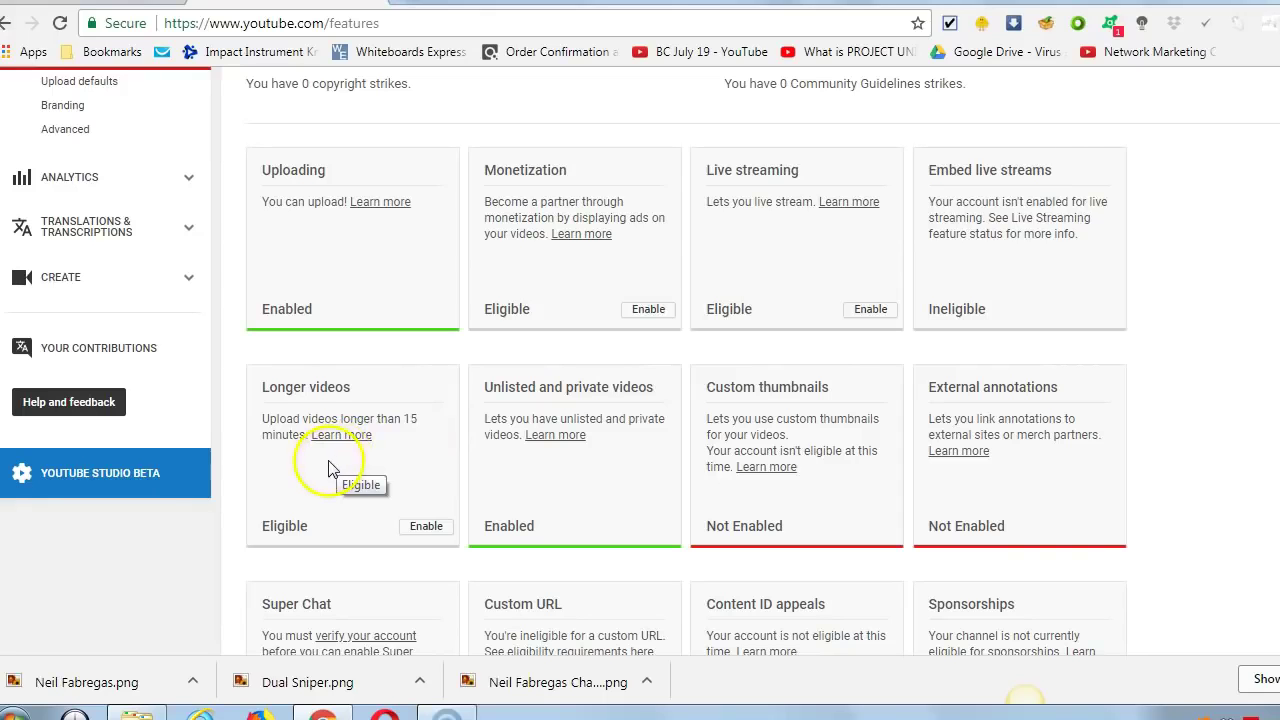
scroll(336, 462, up, 4)
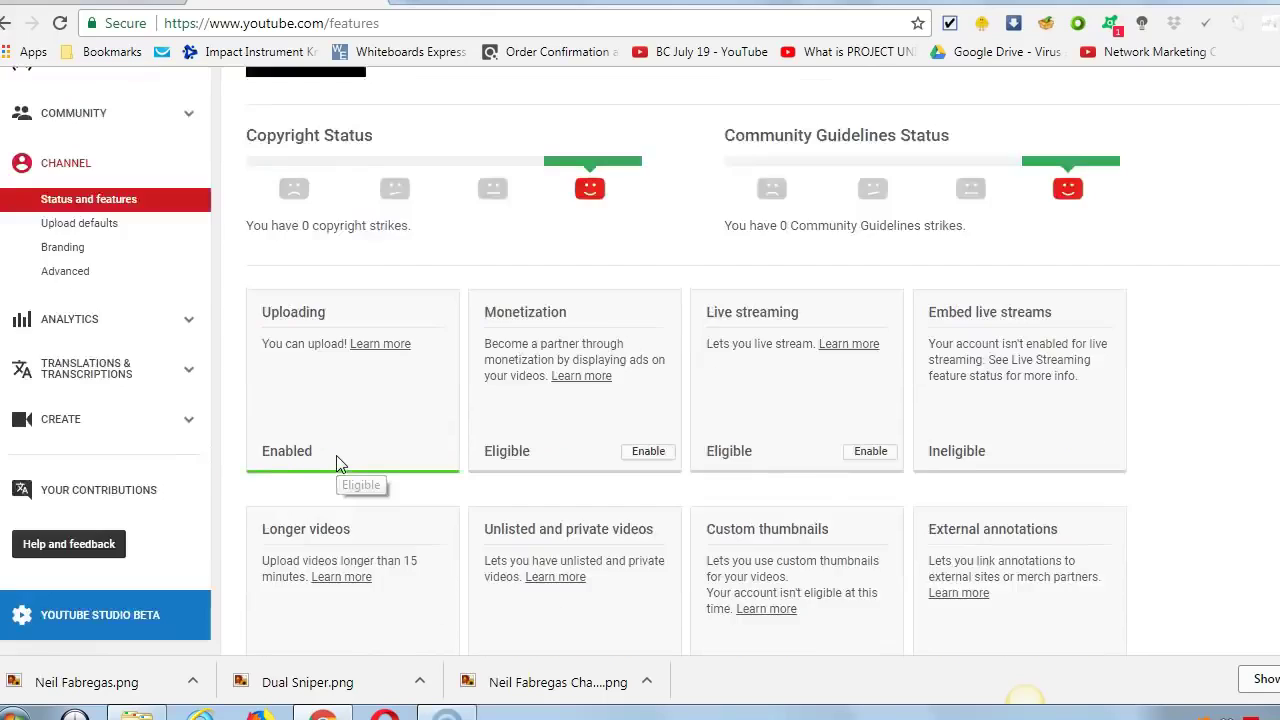
- Start phone verification with text-message delivery and submit the account's phone number
click(432, 246)
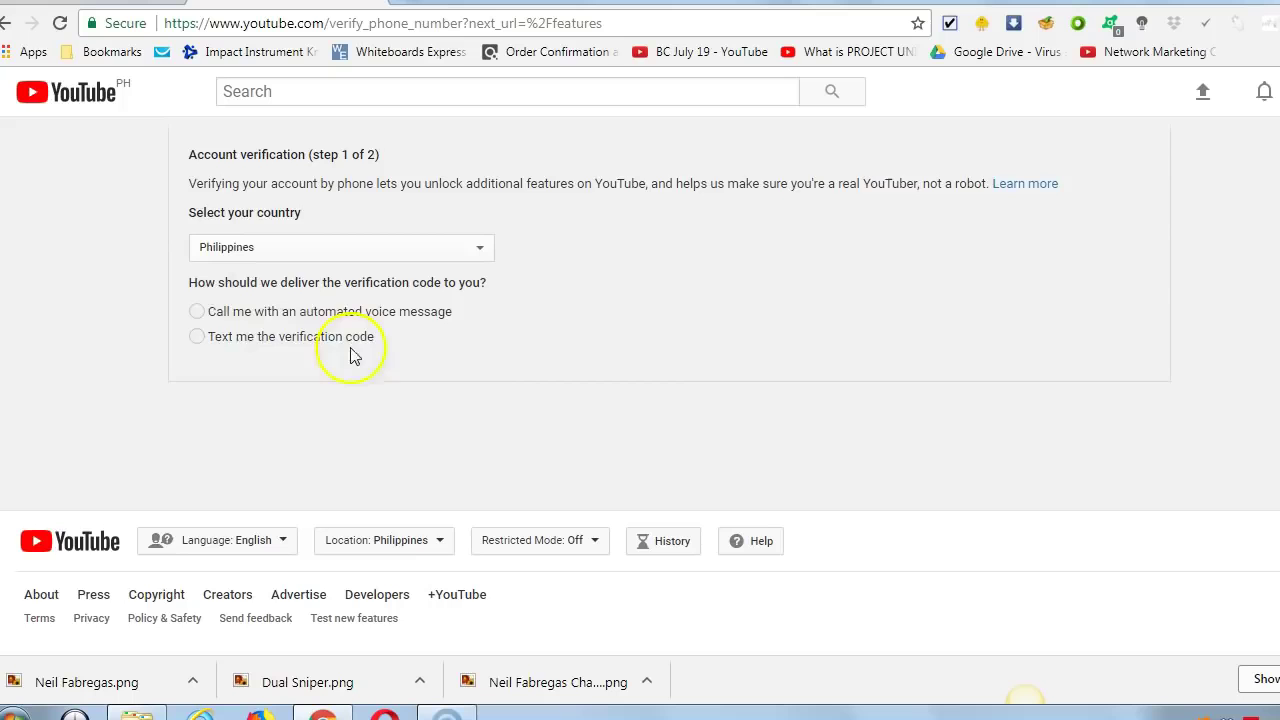
click(194, 343)
scroll(220, 451, down, 1)
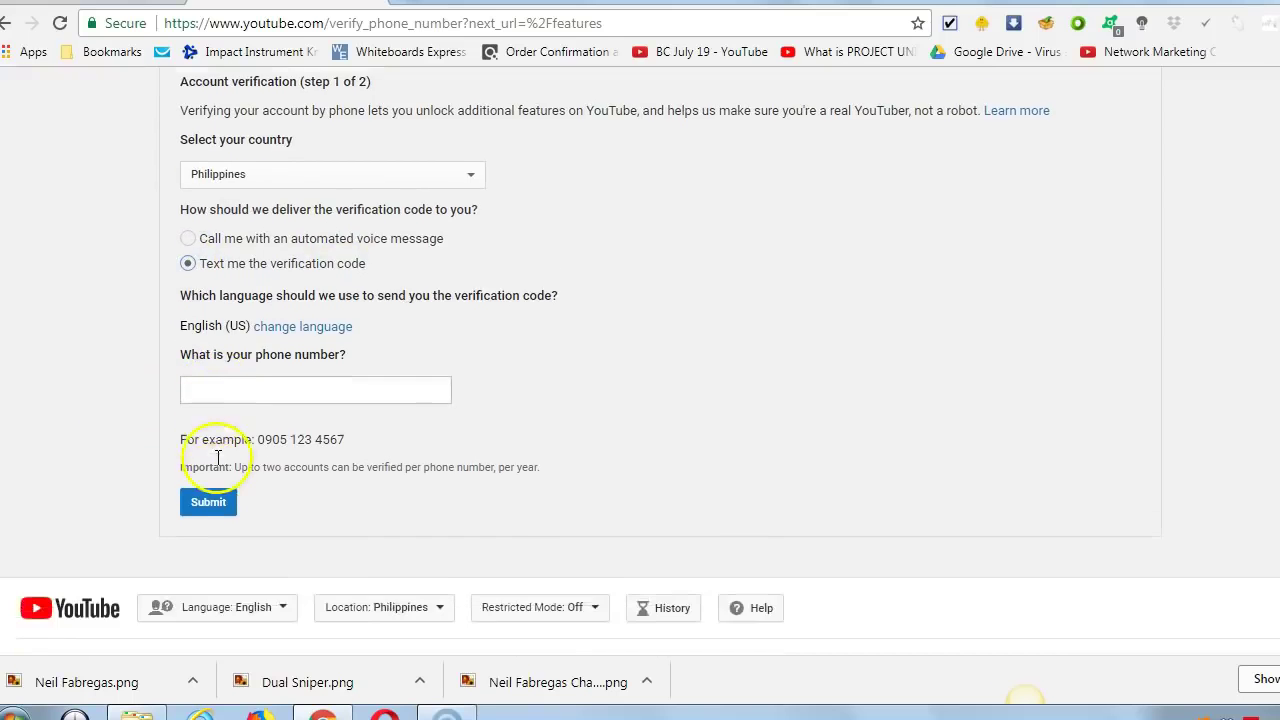
scroll(254, 366, up, 1)
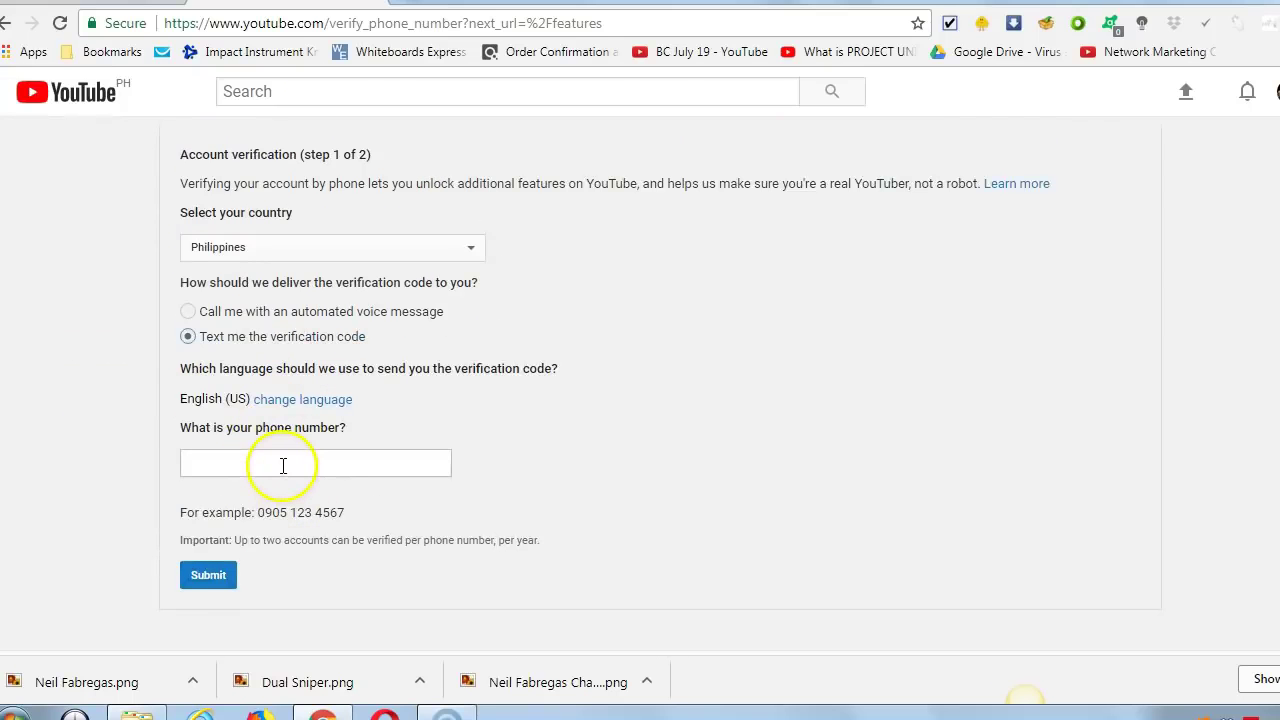
click(283, 466)
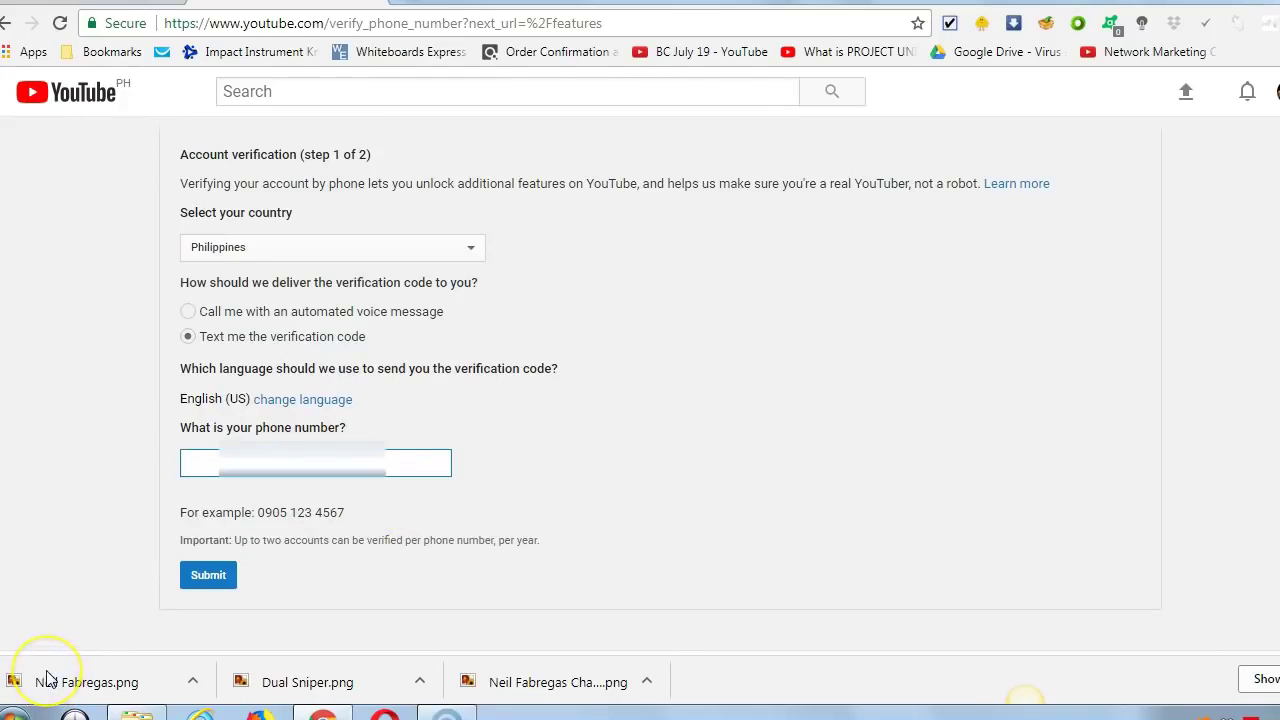
key(ctrl+v)
click(684, 532)
click(228, 478)
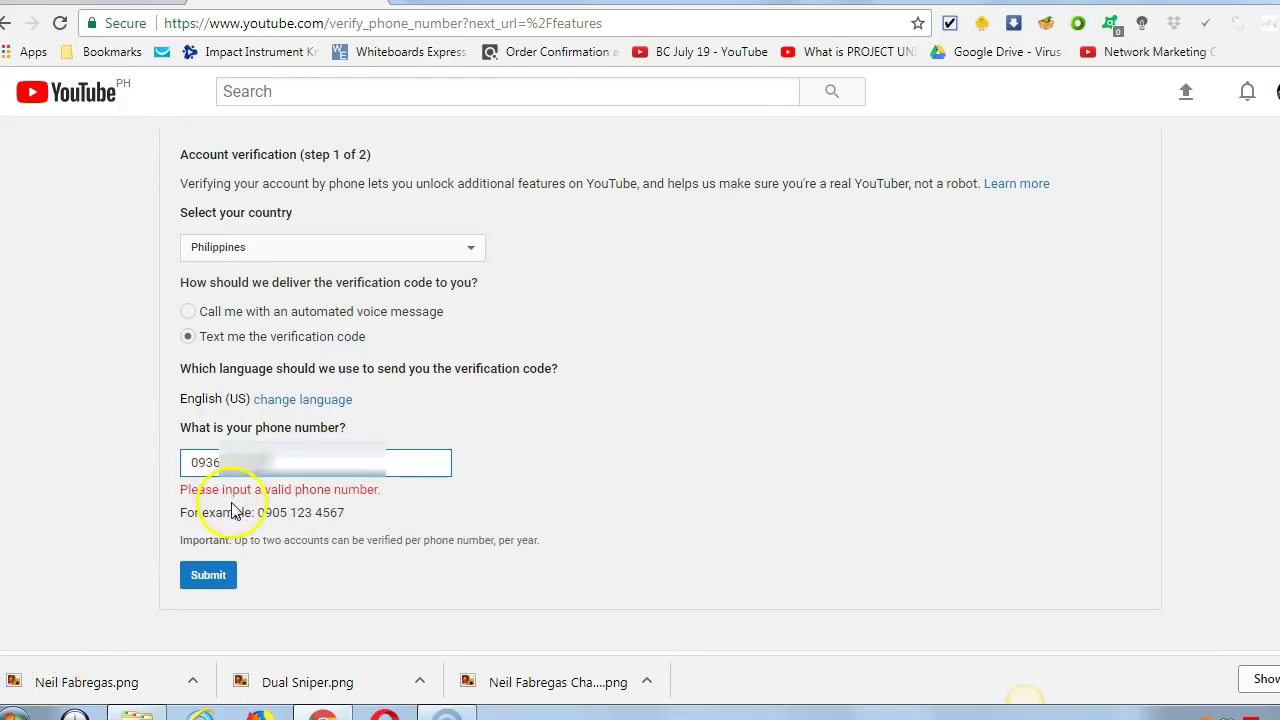
click(206, 578)
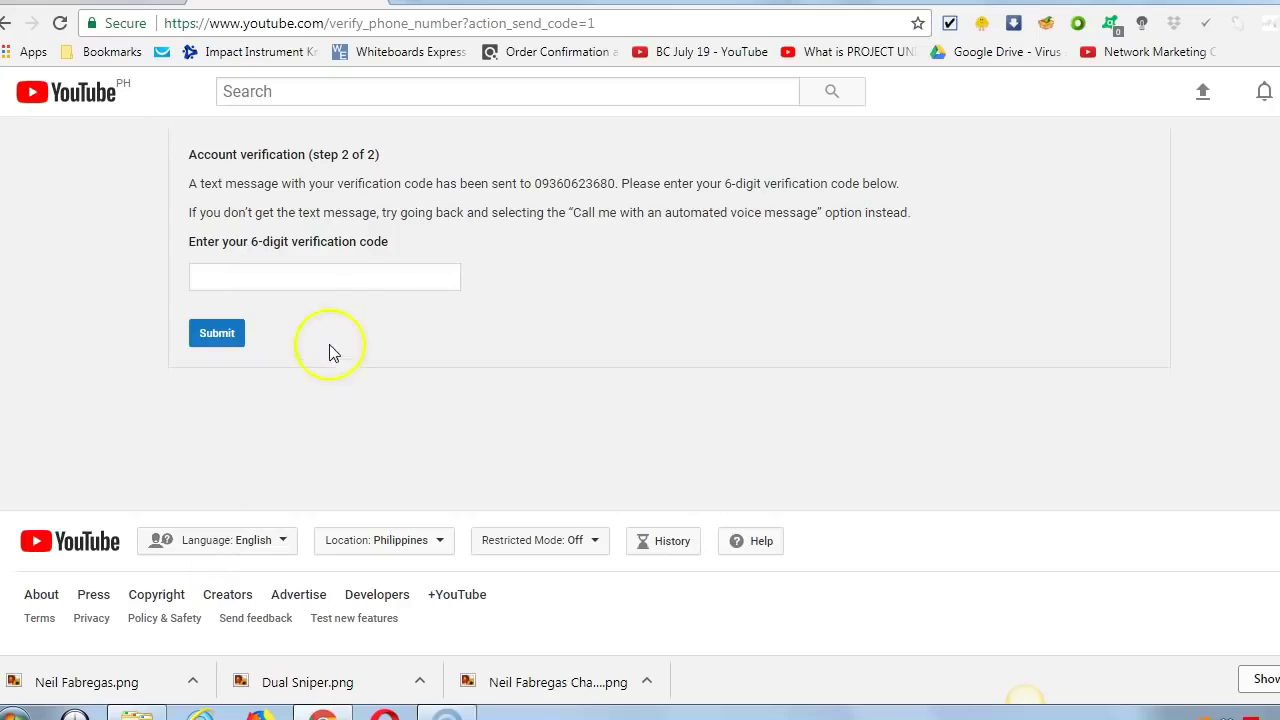
- Enter the 6-digit verification code from the text message and submit it
click(331, 281)
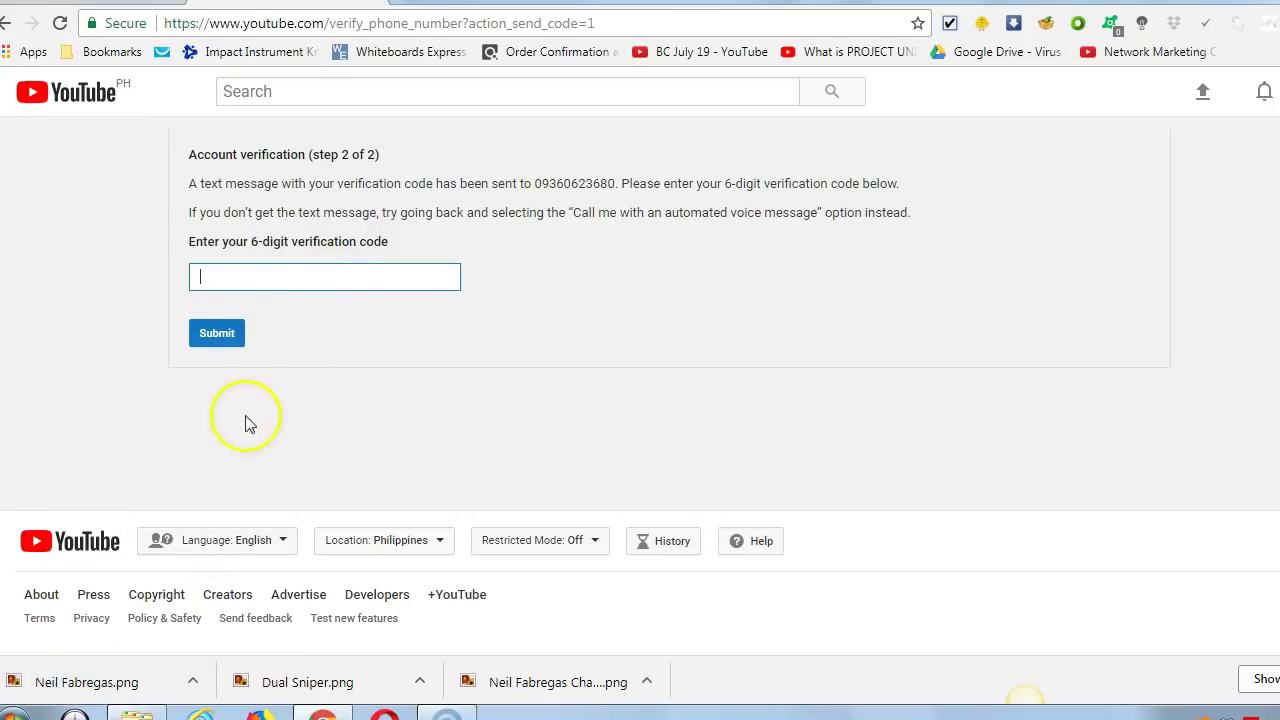
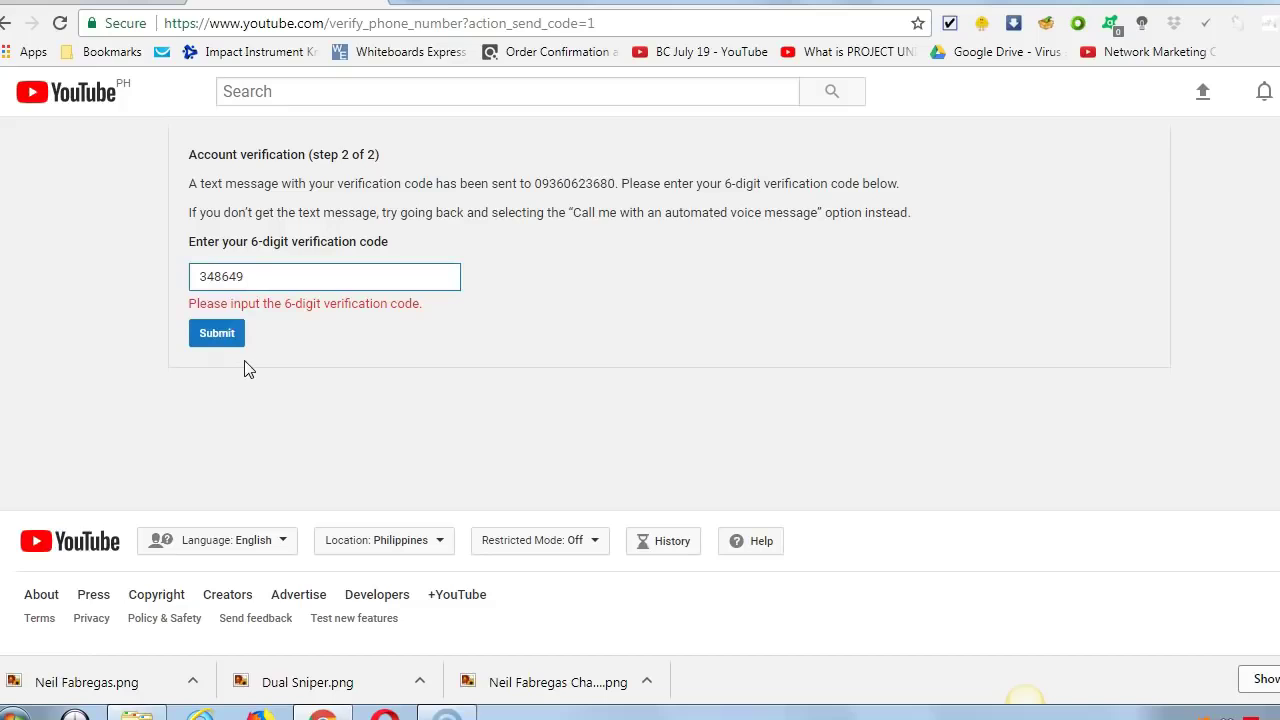
click(220, 338)
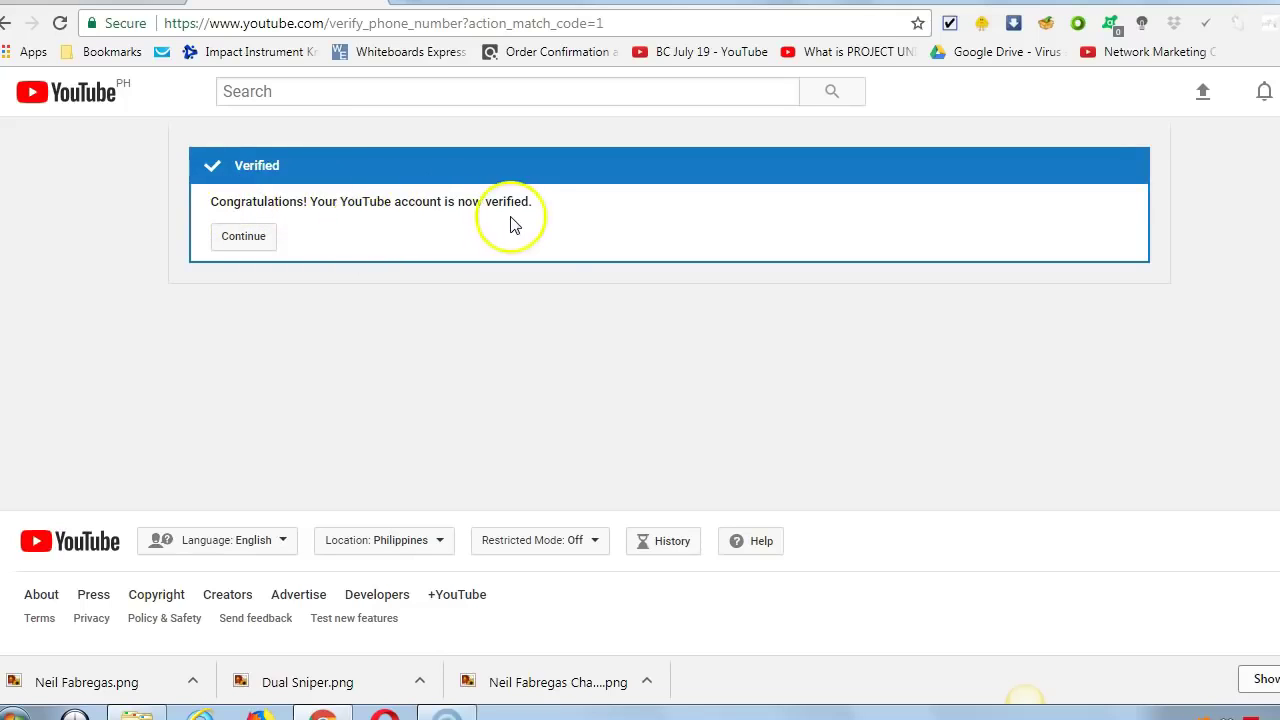
- Continue past the verification notice and review Status and features, now showing Verified and Longer videos Enabled
click(255, 242)
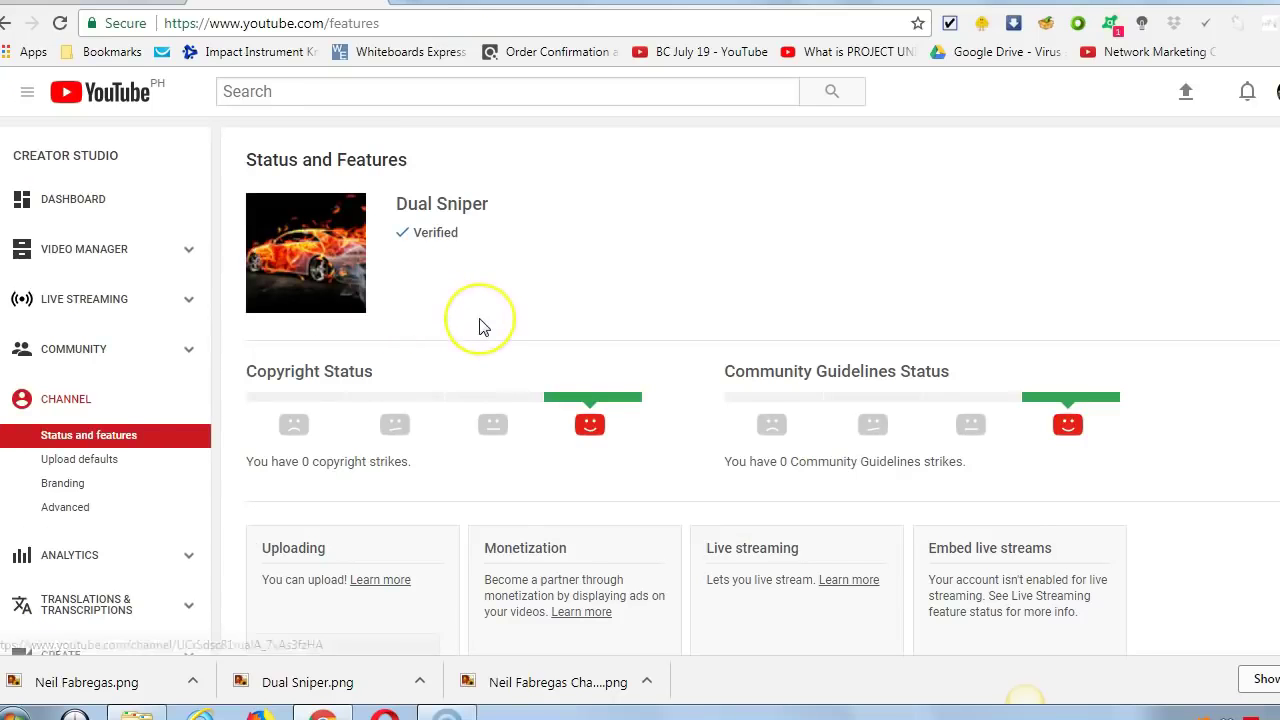
scroll(480, 323, down, 1)
scroll(479, 318, up, 1)
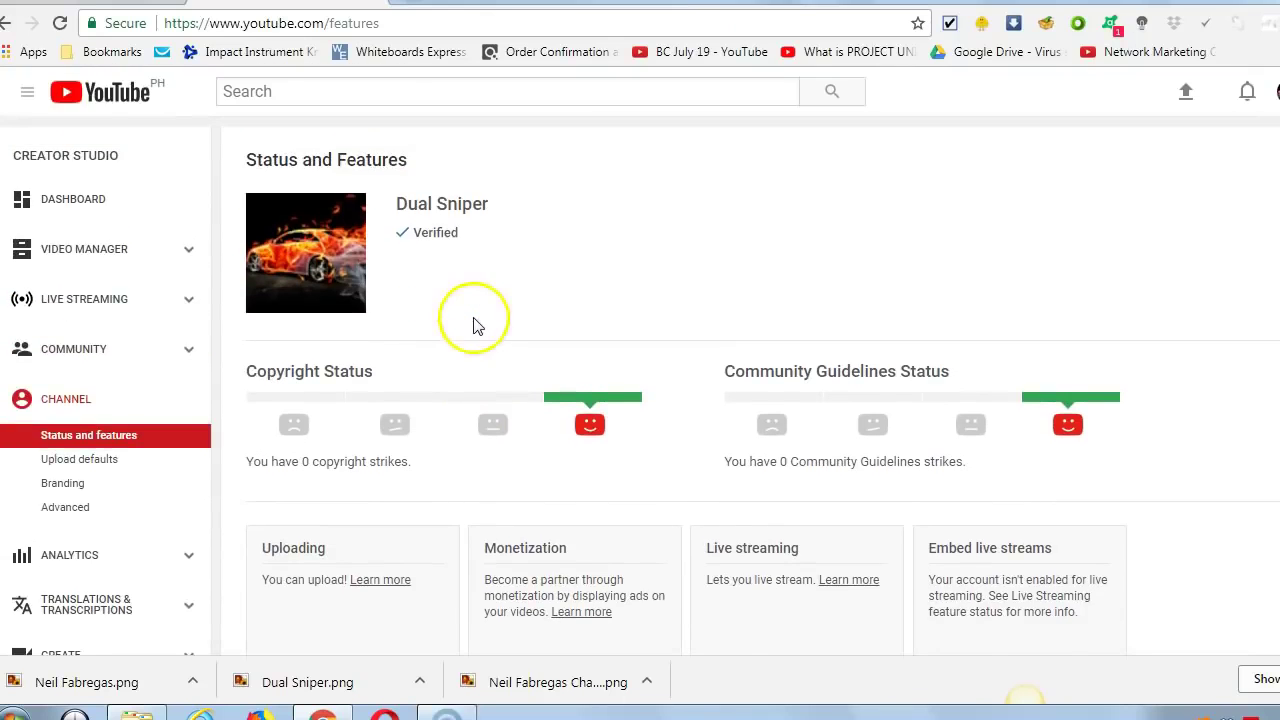
scroll(477, 323, down, 3)
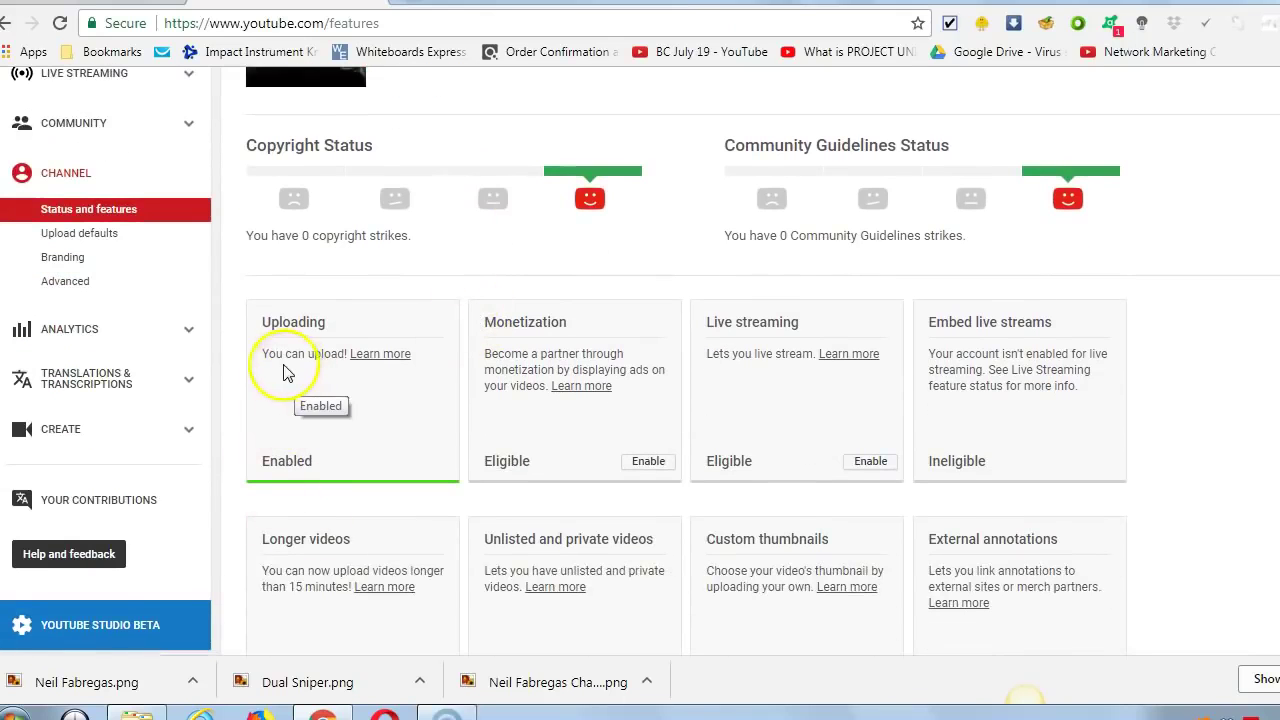
scroll(306, 370, down, 2)
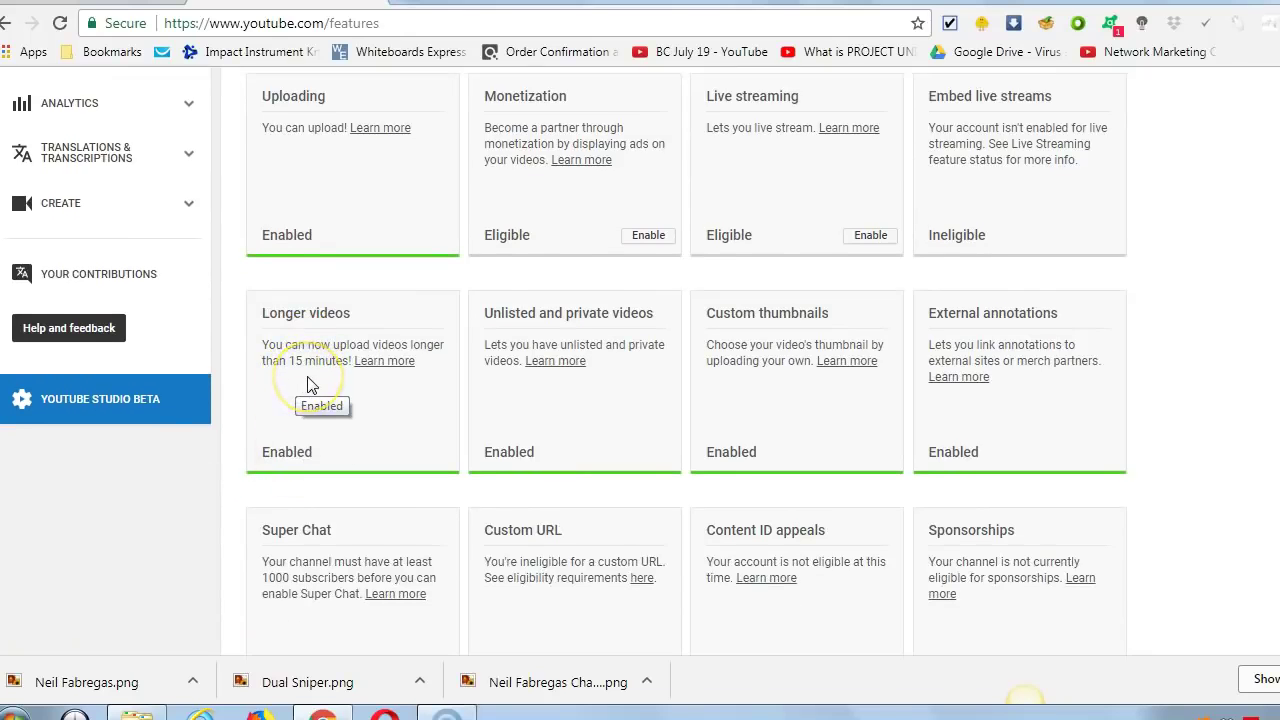
scroll(308, 385, up, 4)
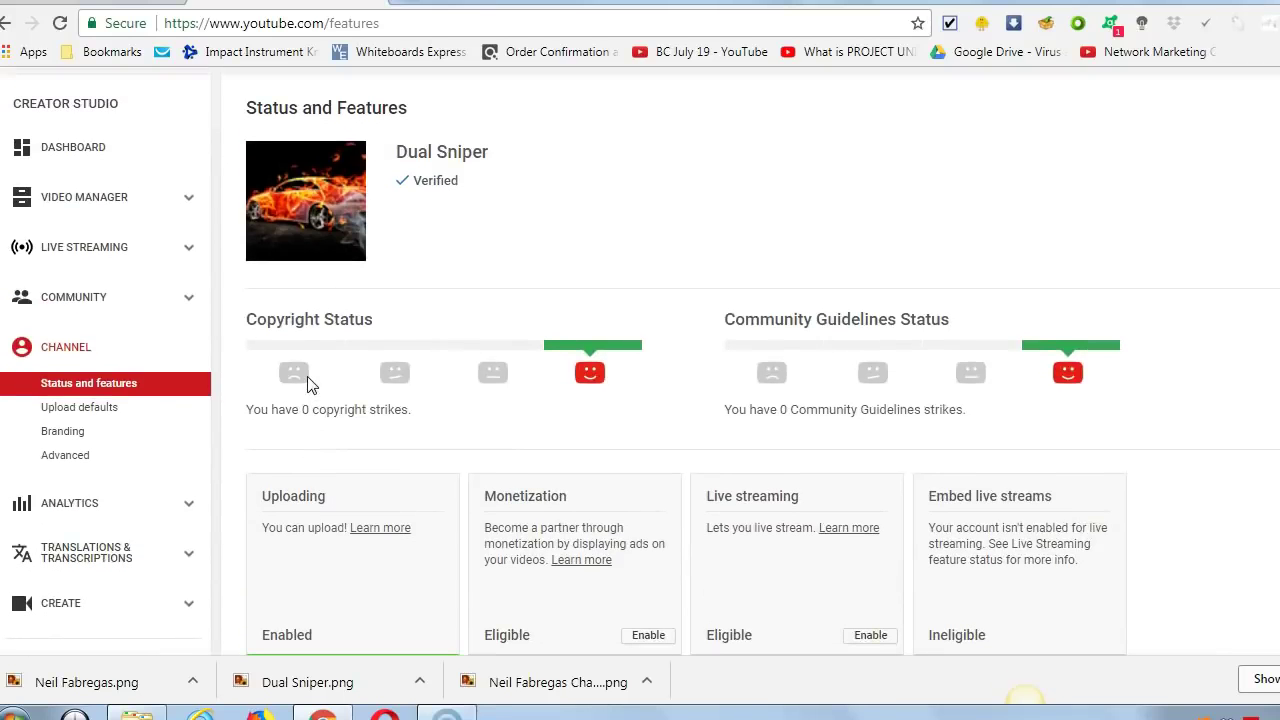
scroll(480, 255, up, 1)
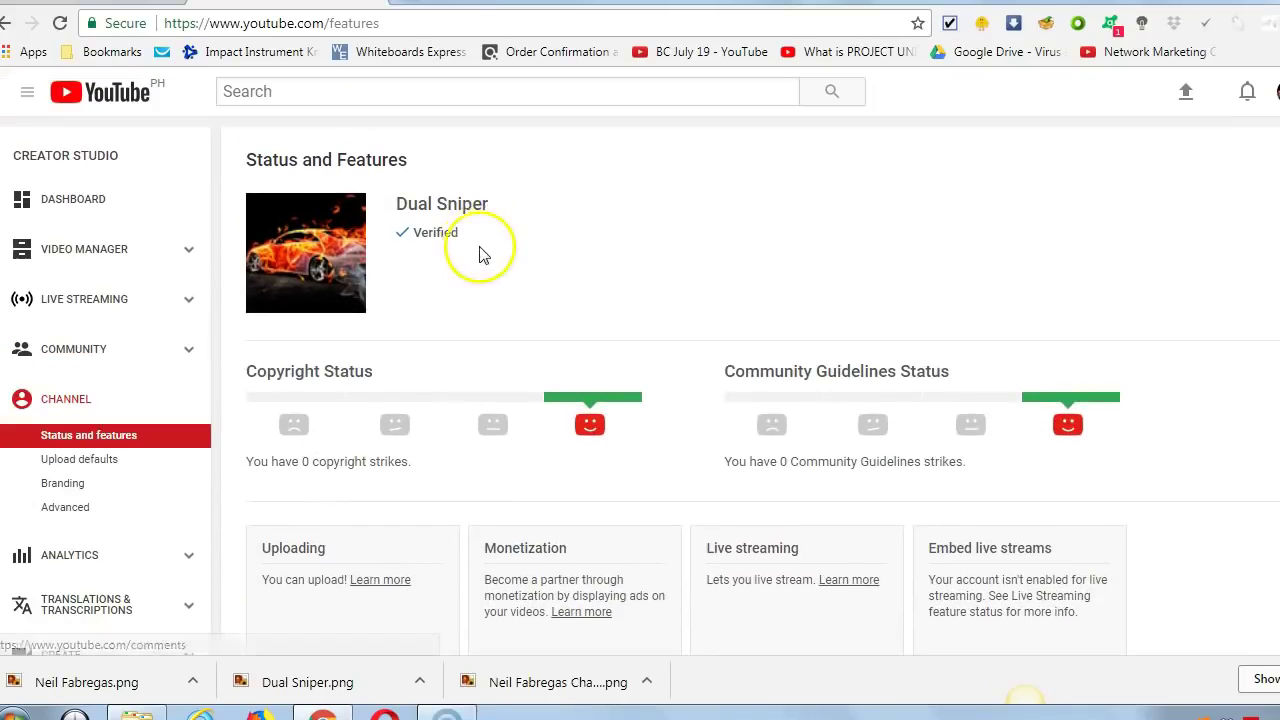
scroll(486, 309, down, 2)
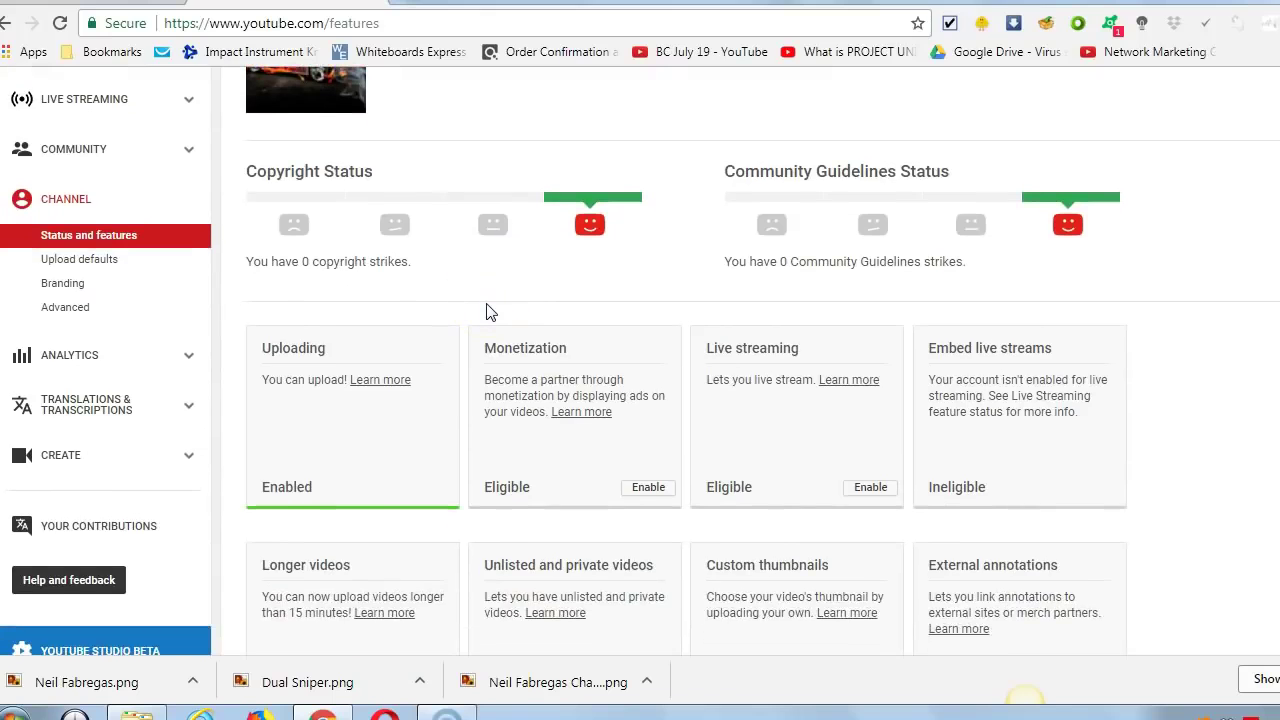
scroll(487, 313, down, 3)
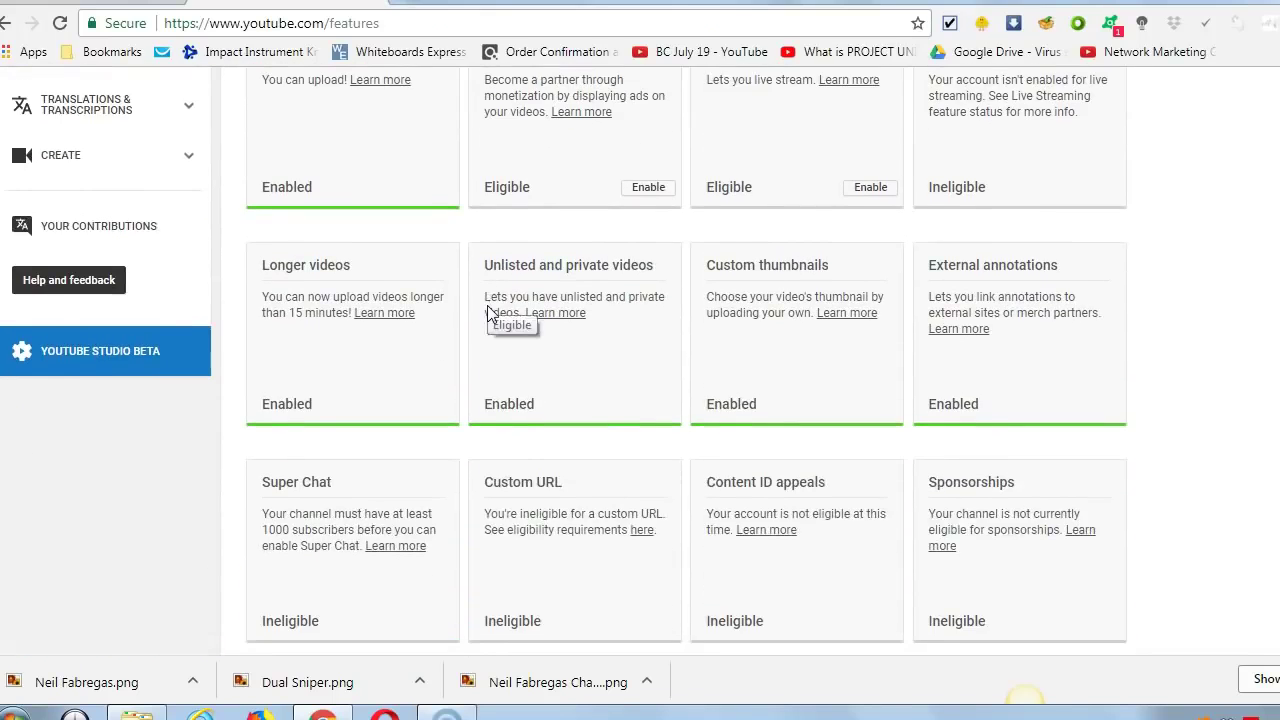
scroll(487, 313, up, 5)
- Set the upload defaults' privacy to Unlisted and category to Education
click(81, 463)
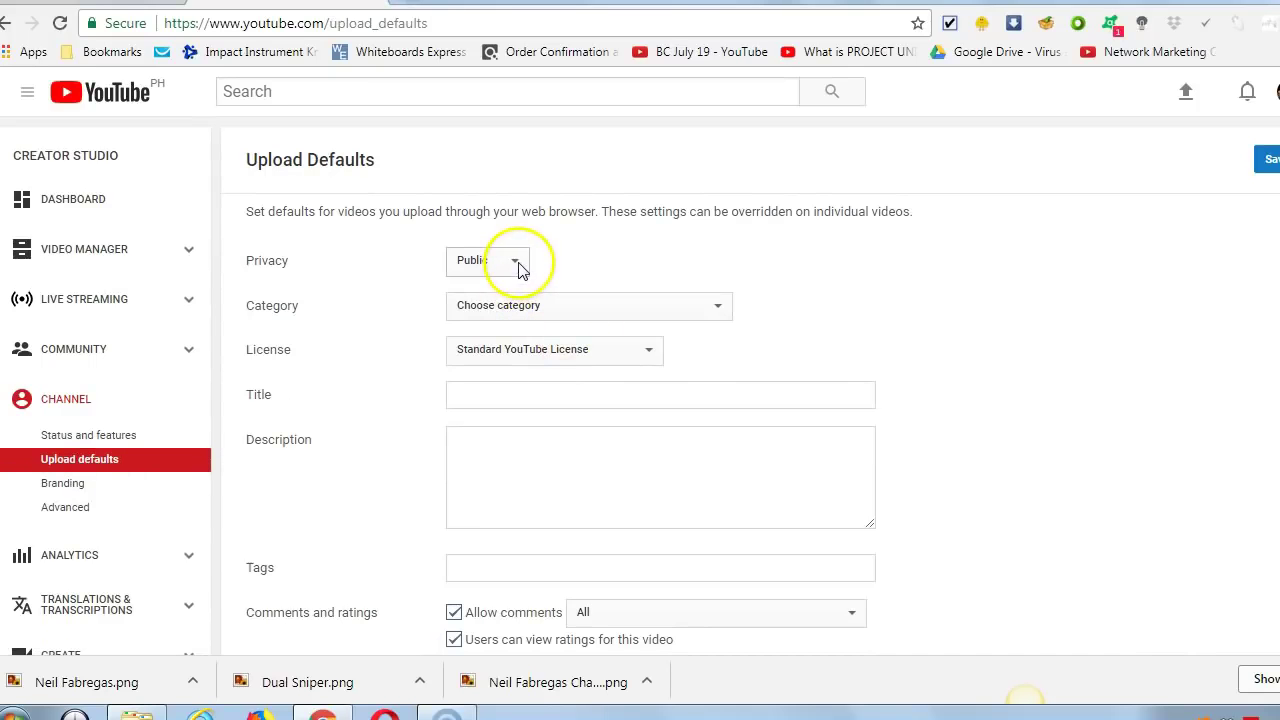
click(516, 262)
click(488, 300)
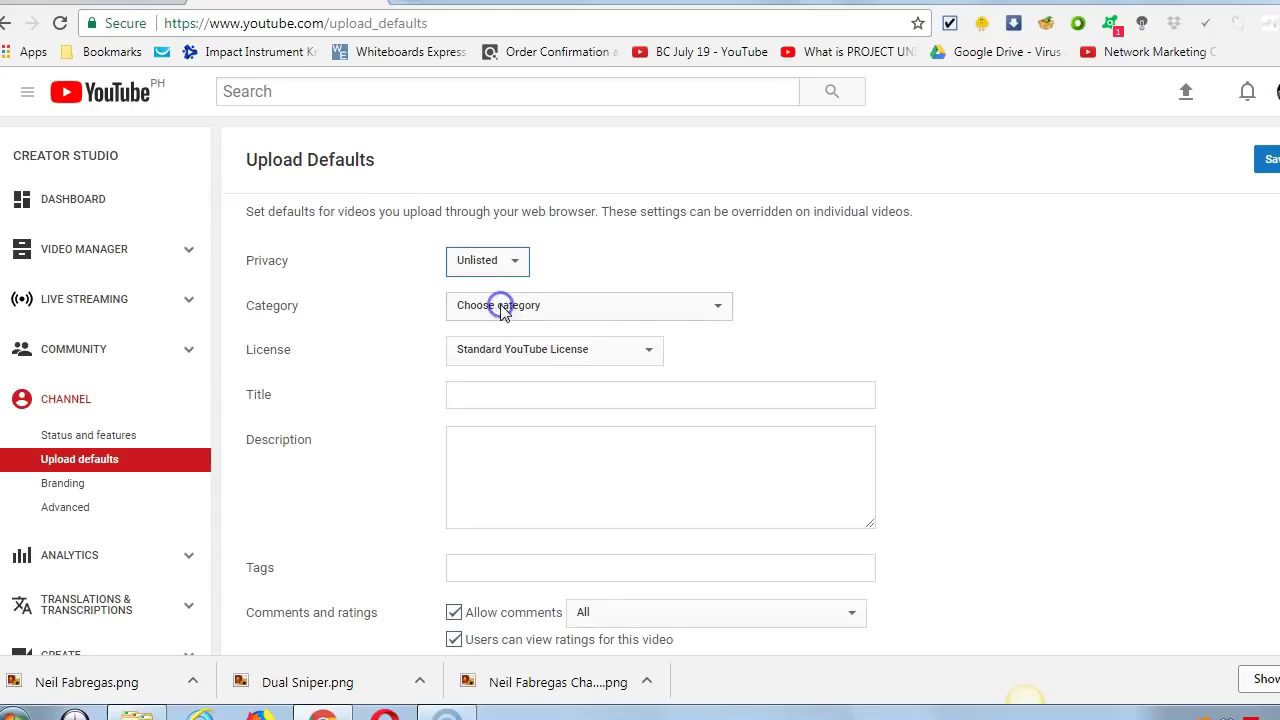
click(720, 306)
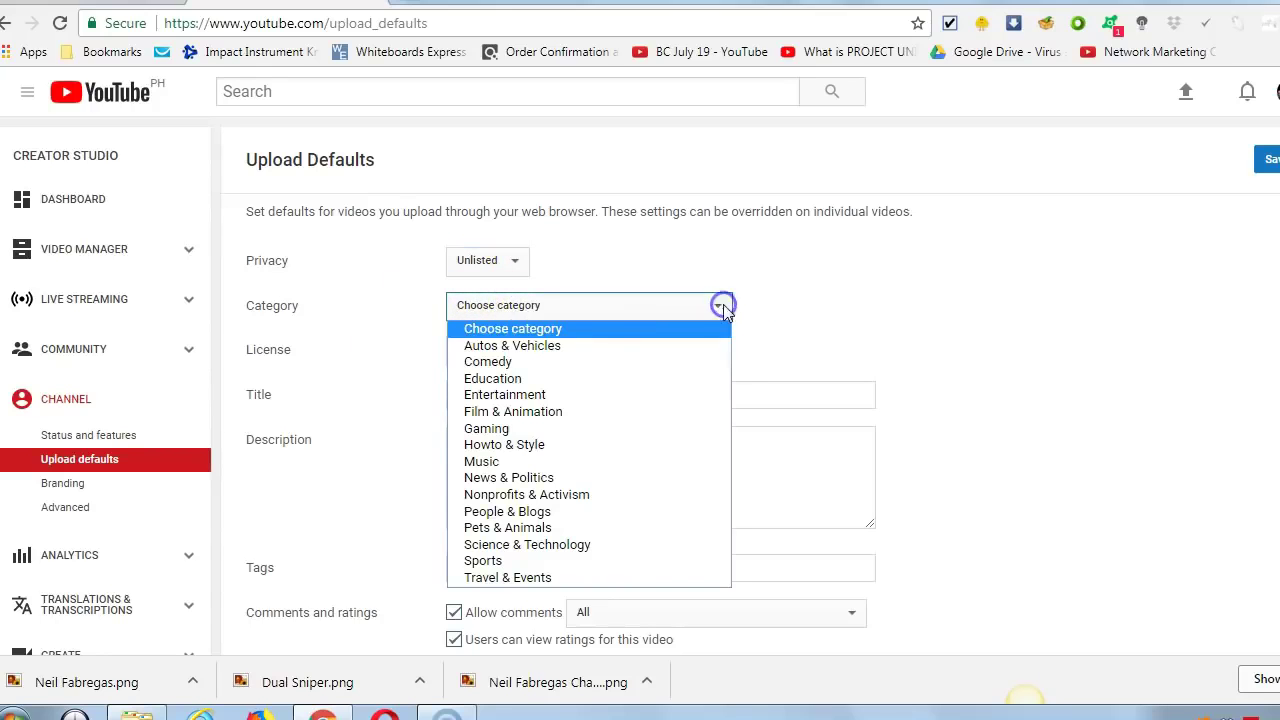
click(600, 378)
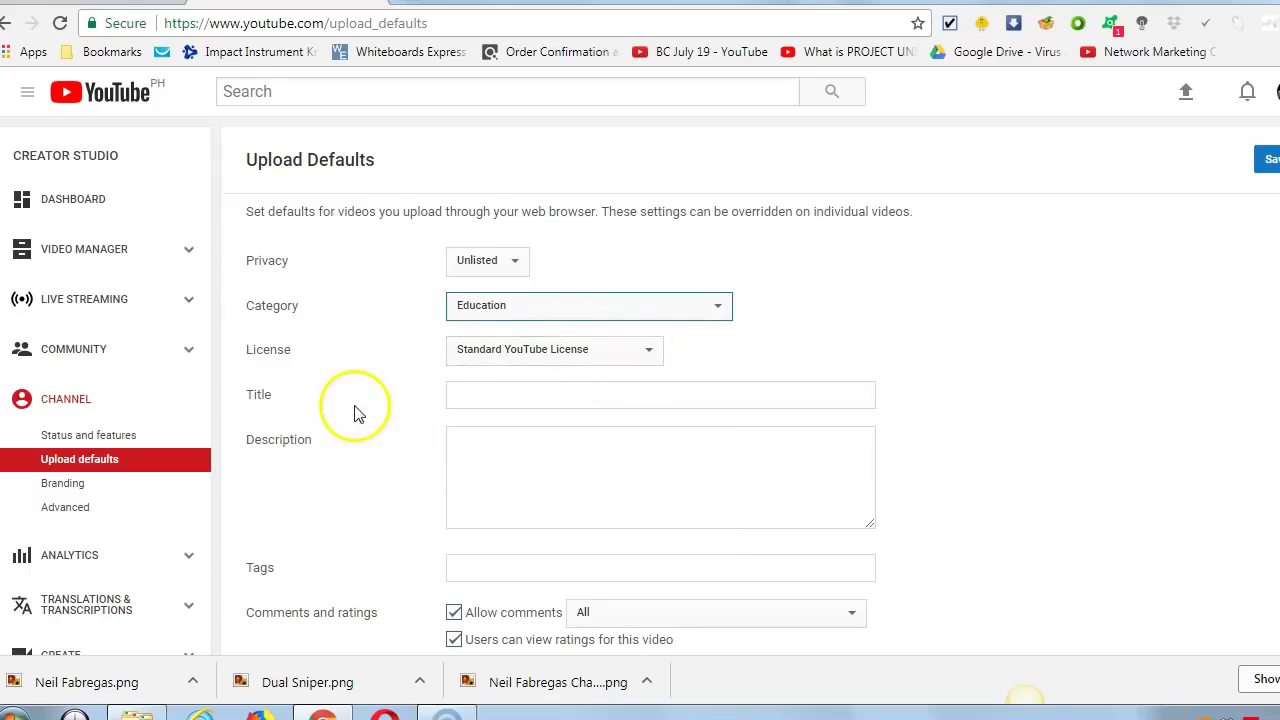
- Move down to the default title and description fields to begin editing them
scroll(365, 407, down, 1)
click(561, 295)
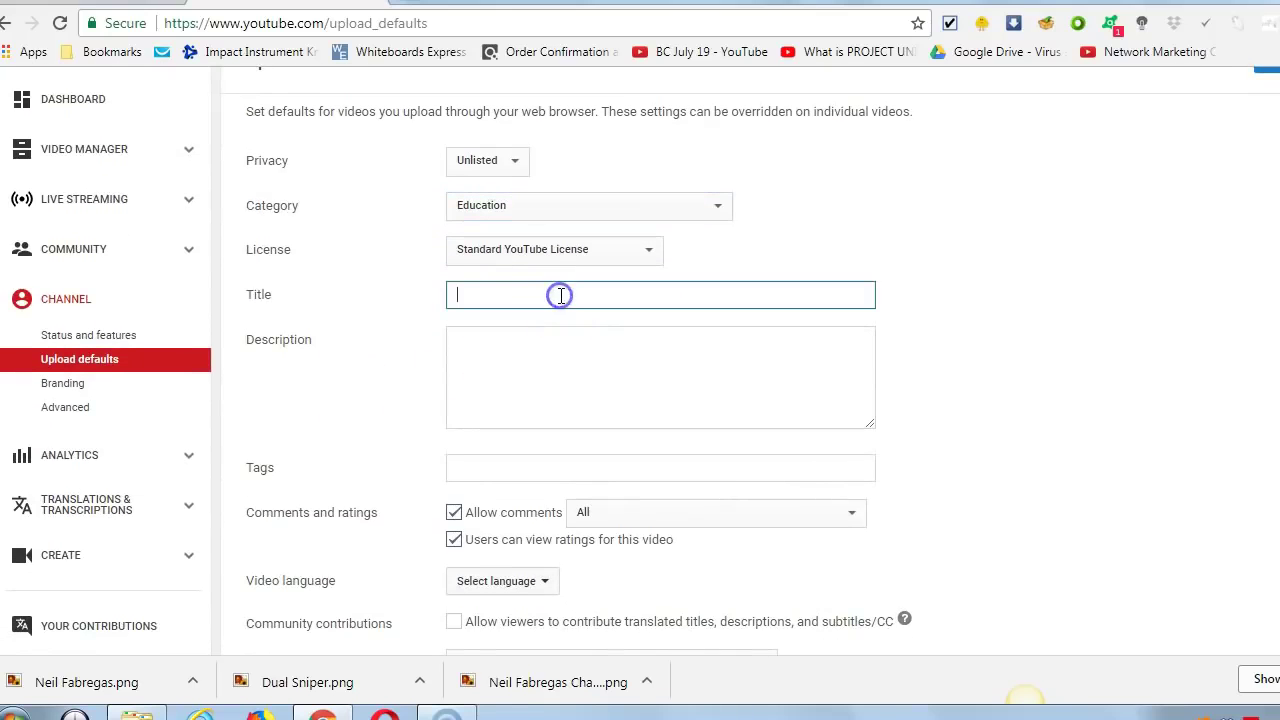
click(528, 345)
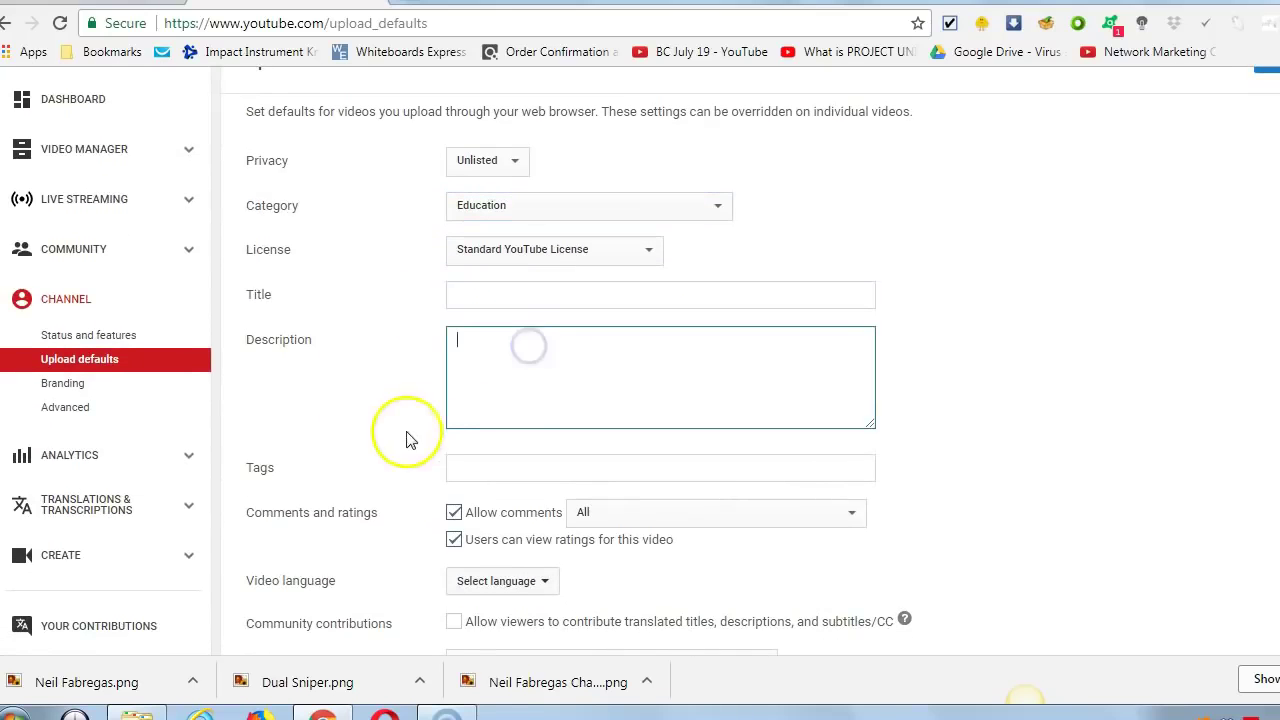
scroll(531, 383, up, 1)
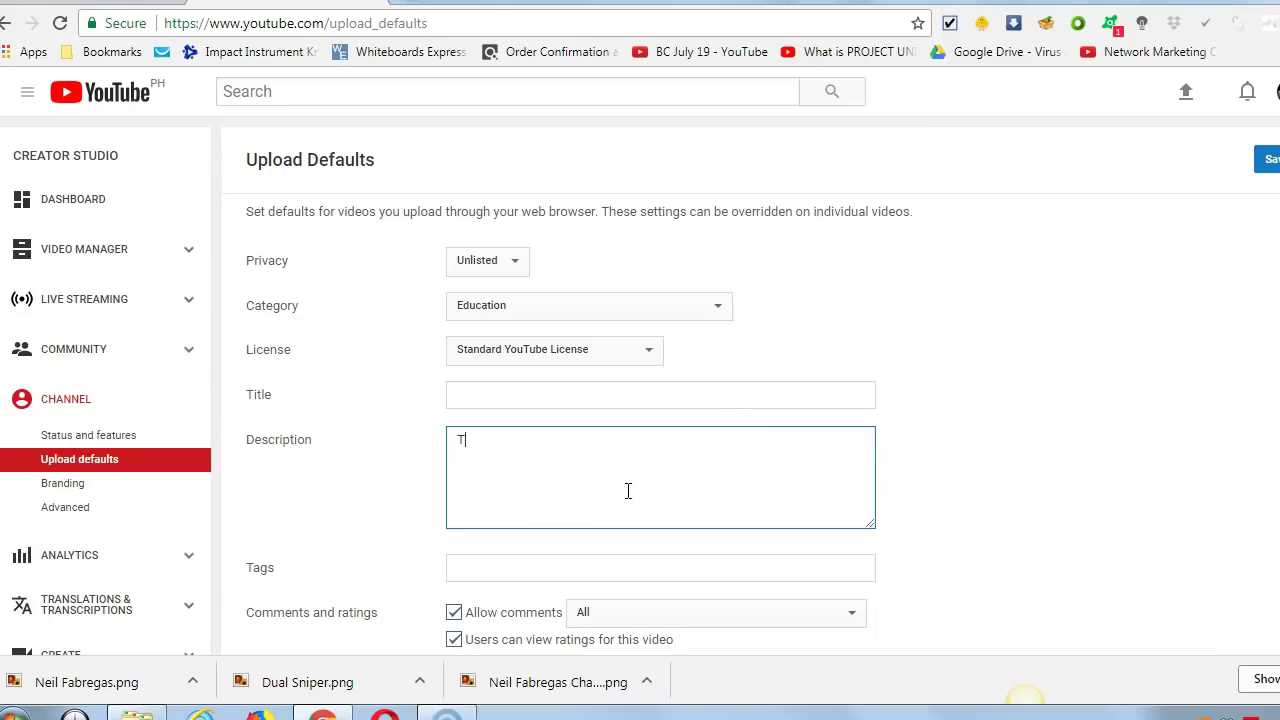
text(Visit our website: http://pinoyprofitacademy.com/)
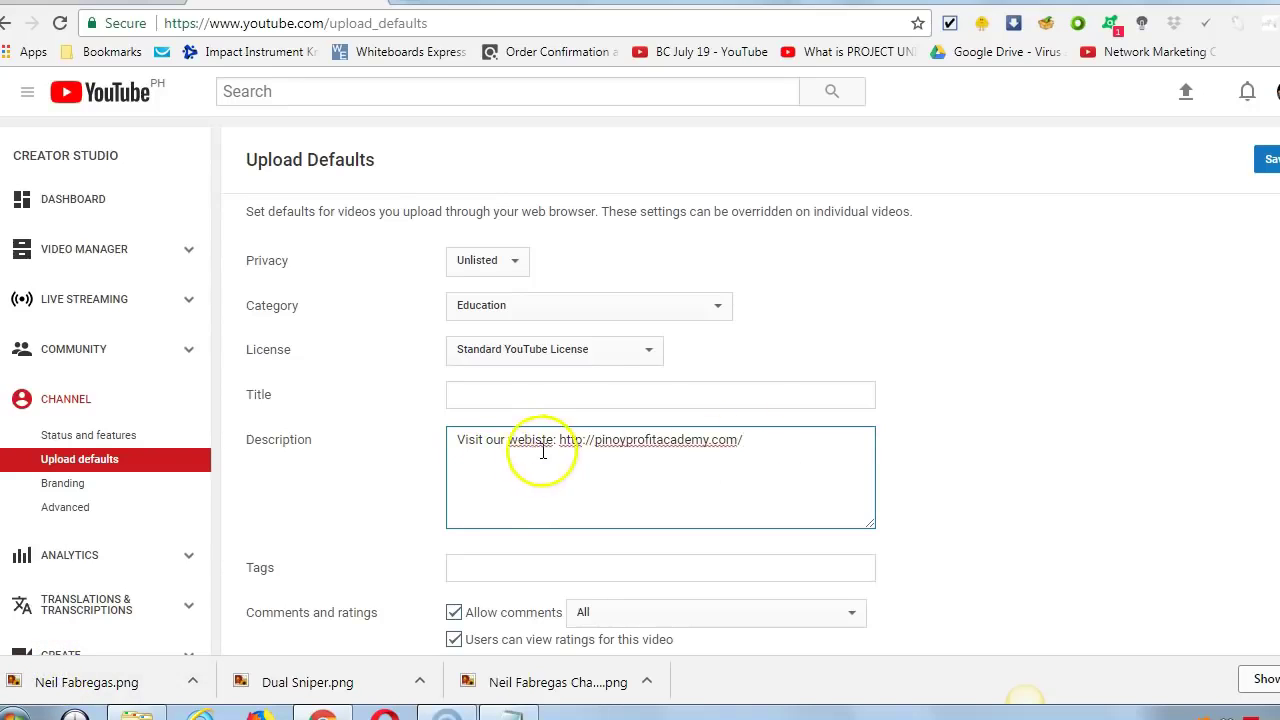
key(BackSpace)
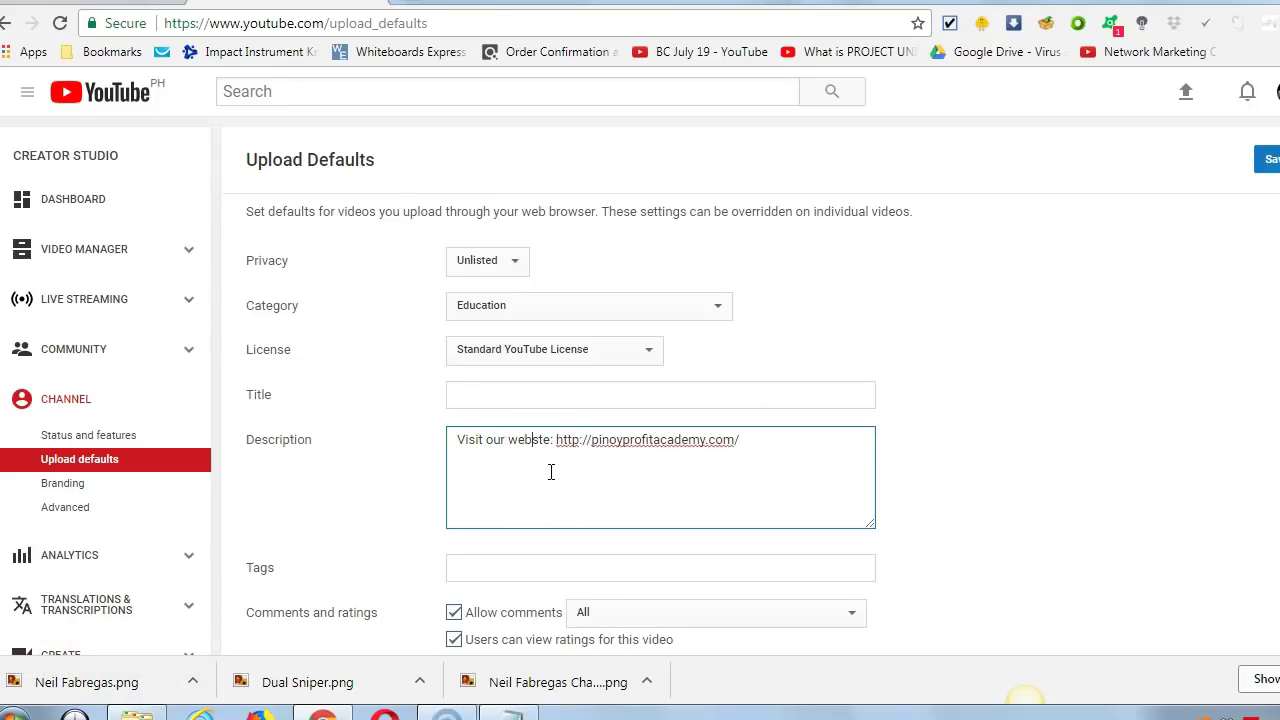
text(i)
click(786, 446)
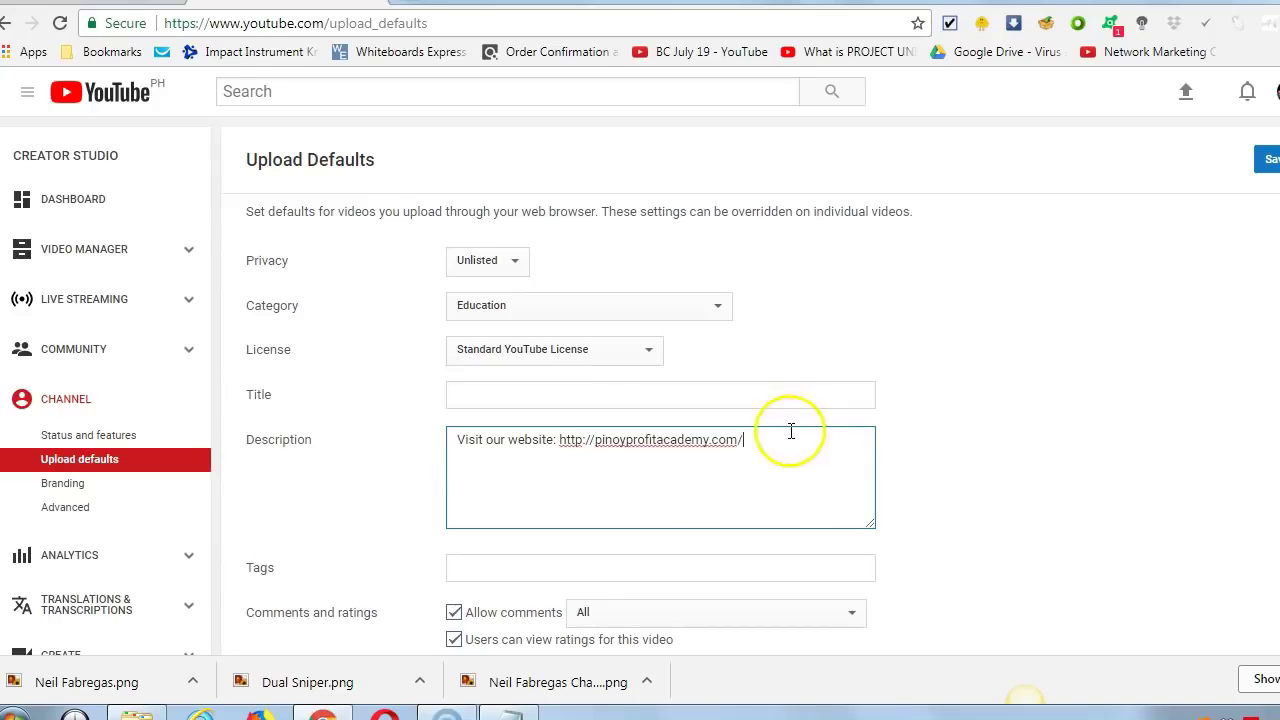
- Review the remaining upload defaults, leaving video language unset, and save them
scroll(486, 447, down, 2)
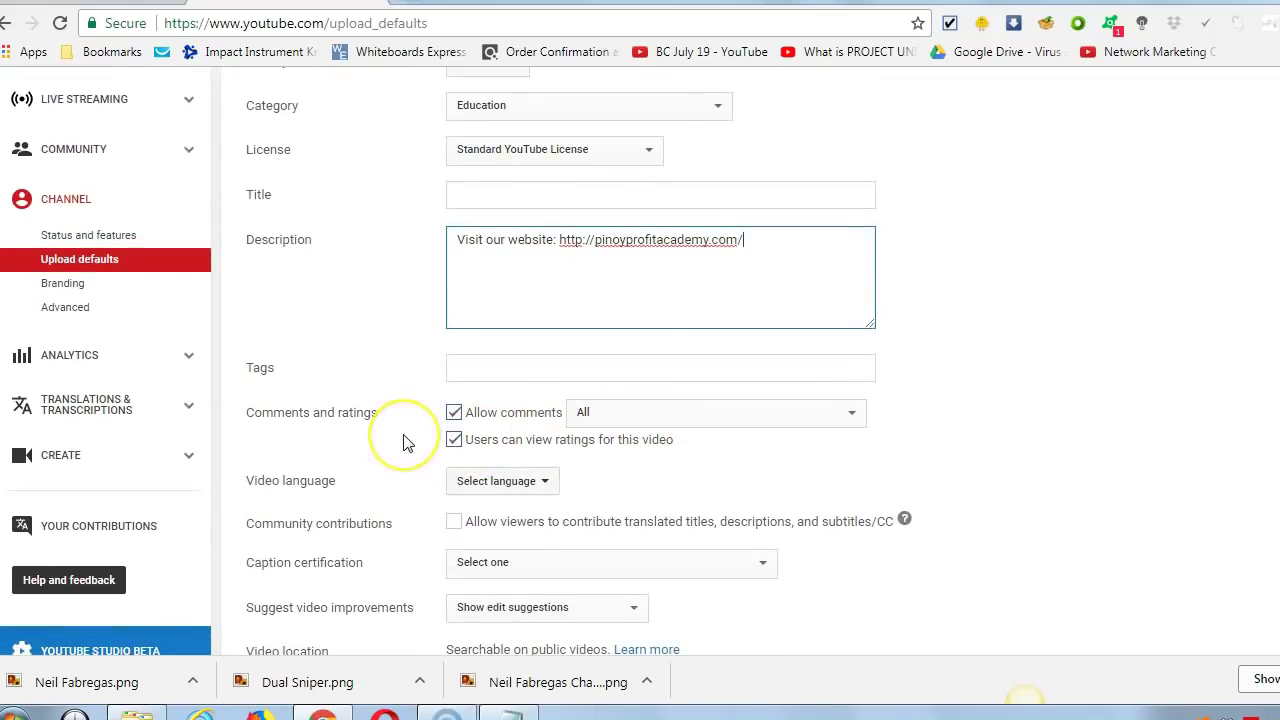
scroll(405, 443, down, 1)
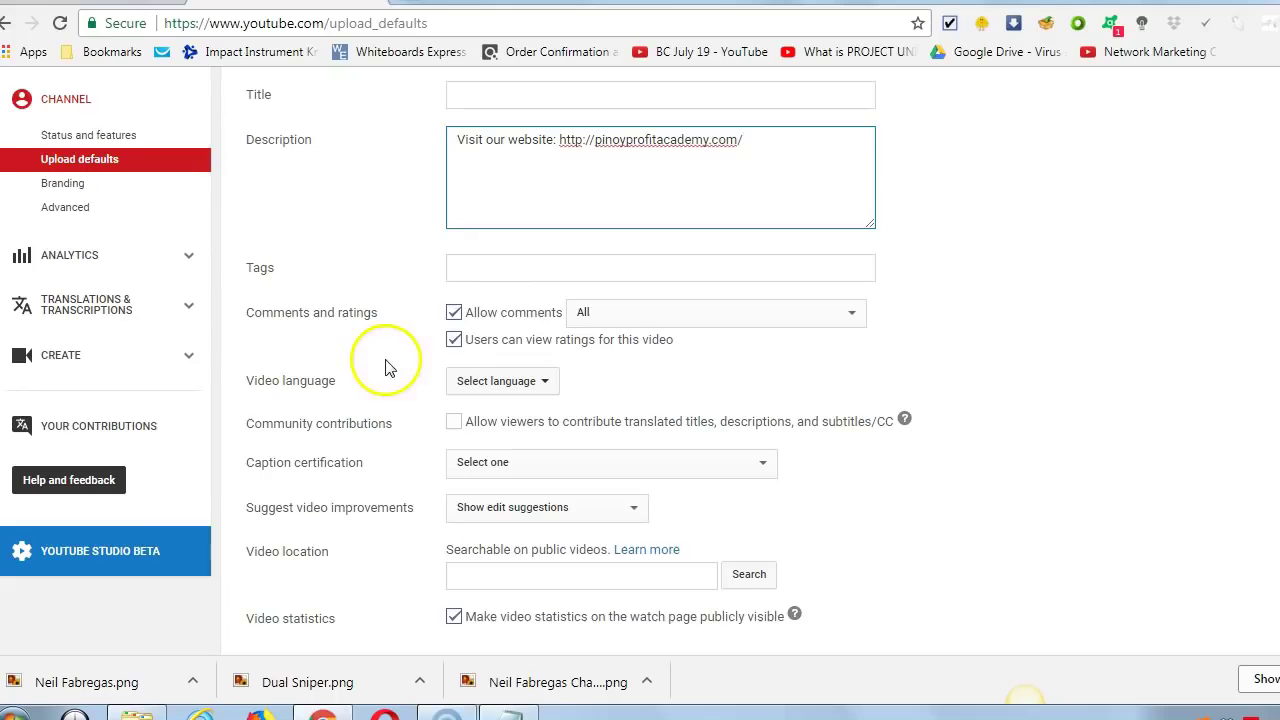
scroll(423, 466, down, 1)
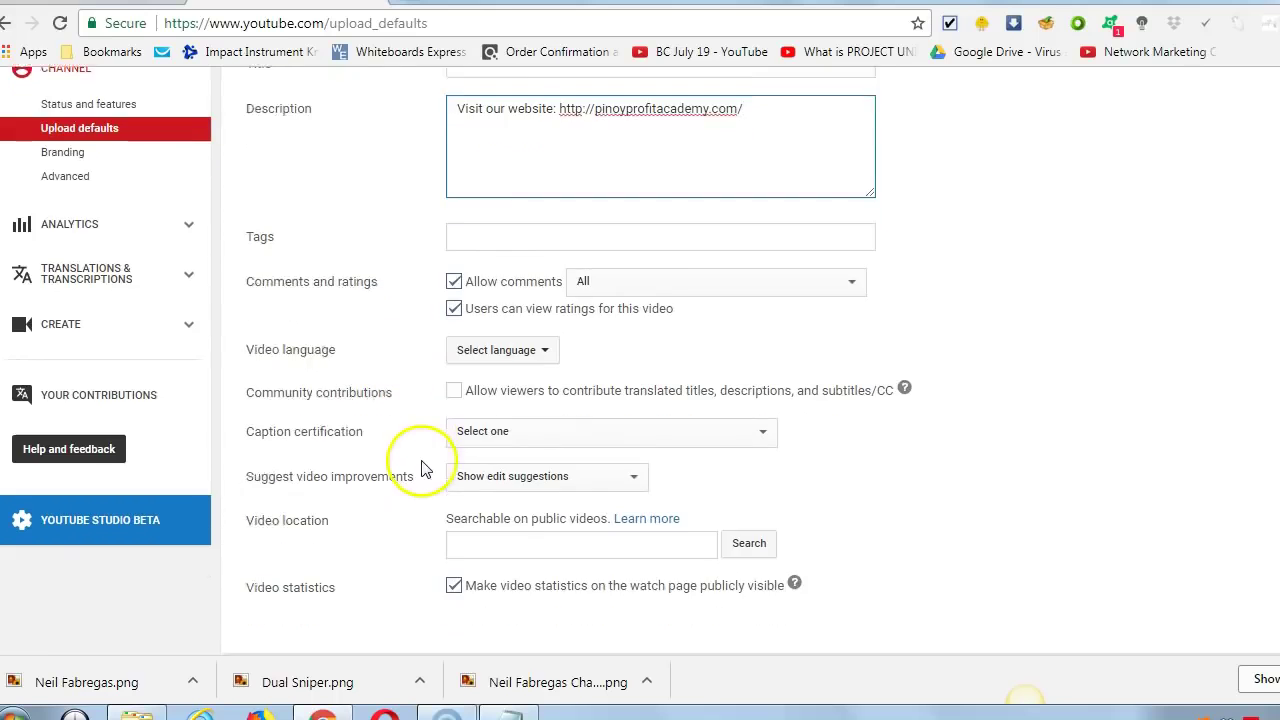
click(537, 285)
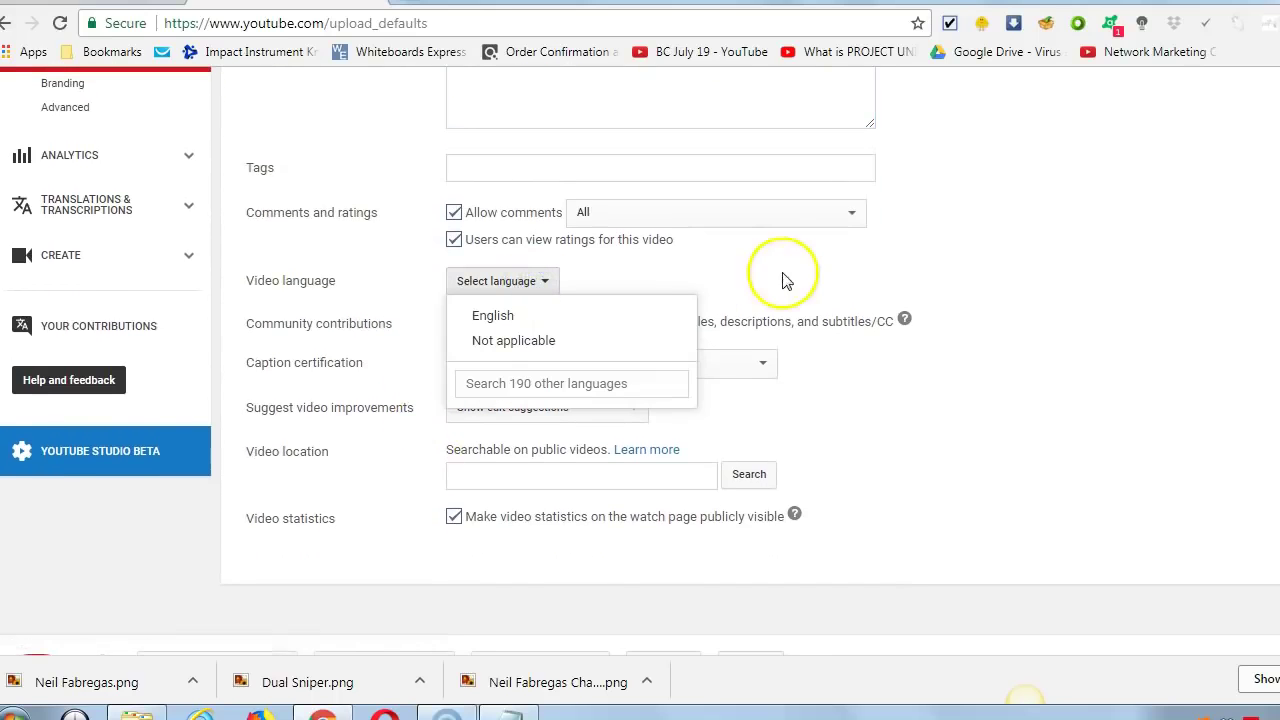
click(1038, 280)
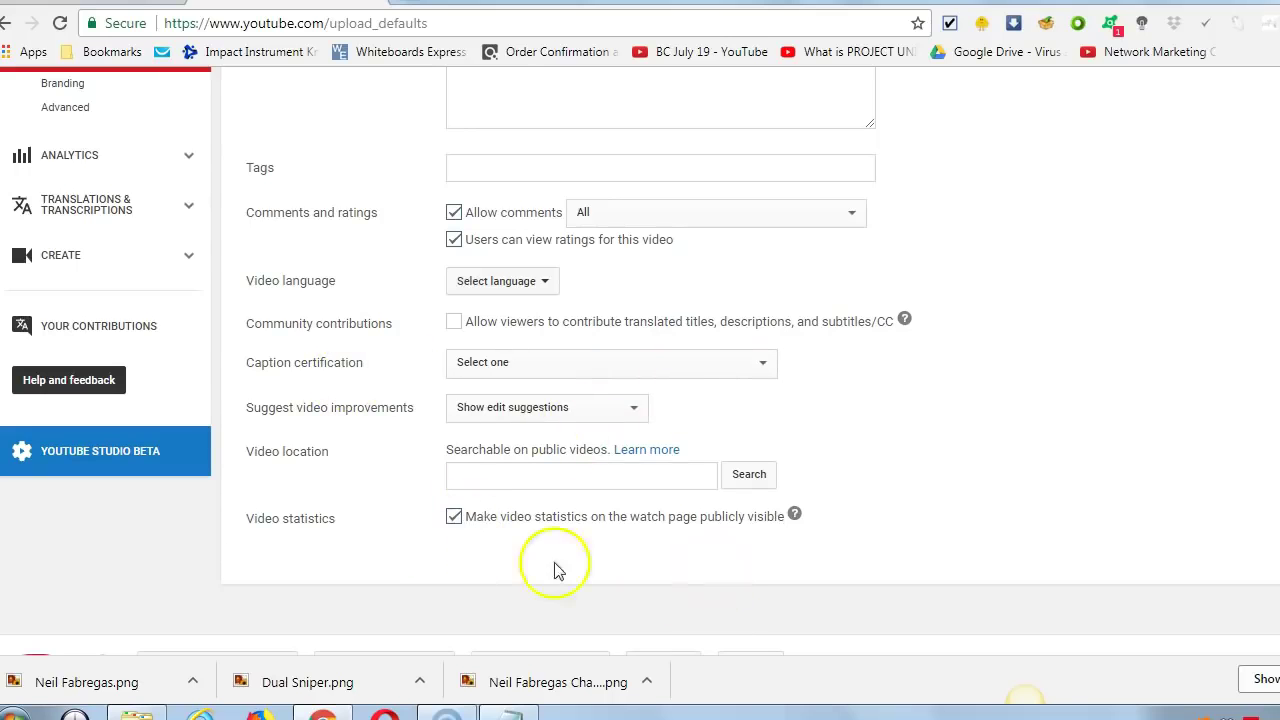
scroll(900, 480, up, 4)
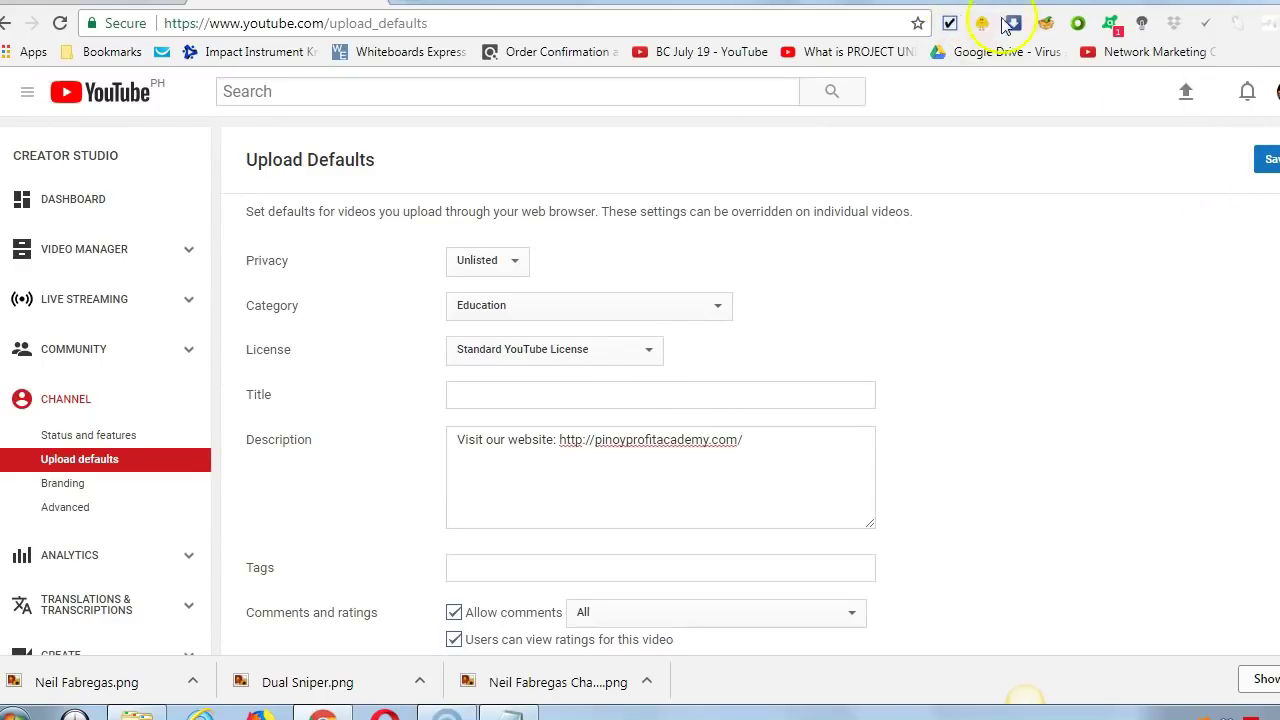
click(1267, 165)
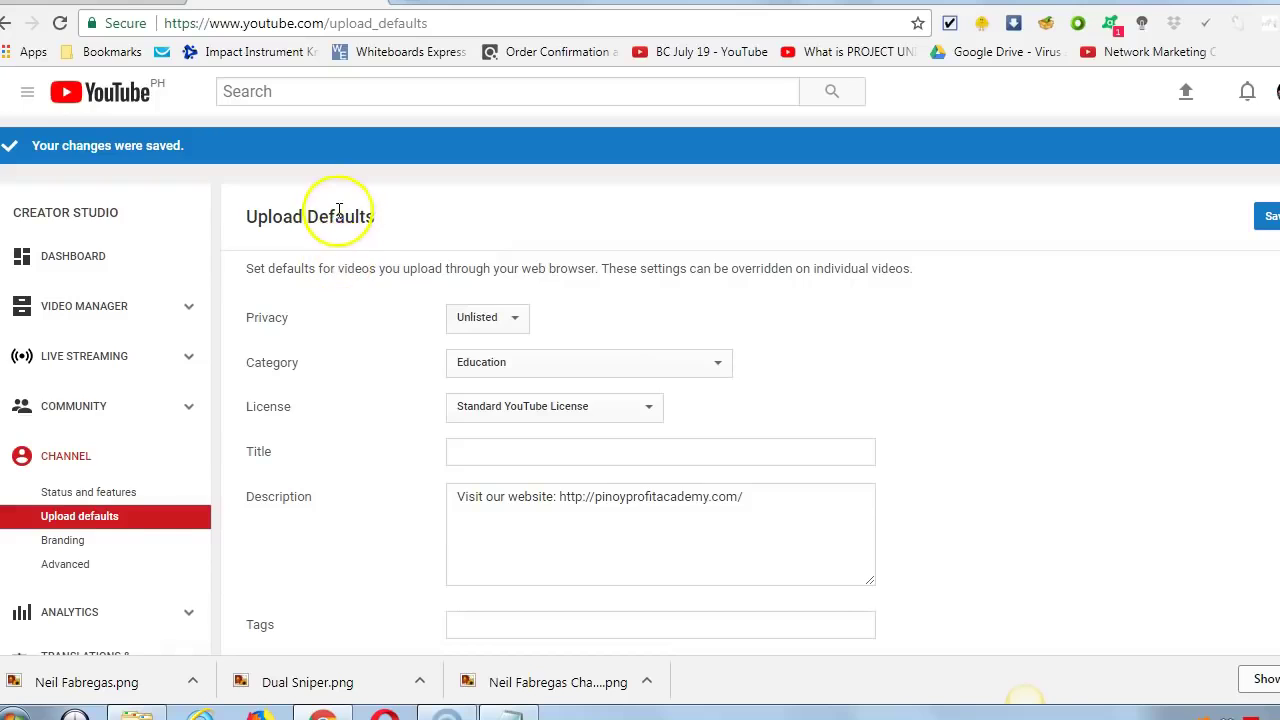
- Go to the channel's Branding settings page
scroll(337, 209, down, 2)
scroll(251, 294, up, 1)
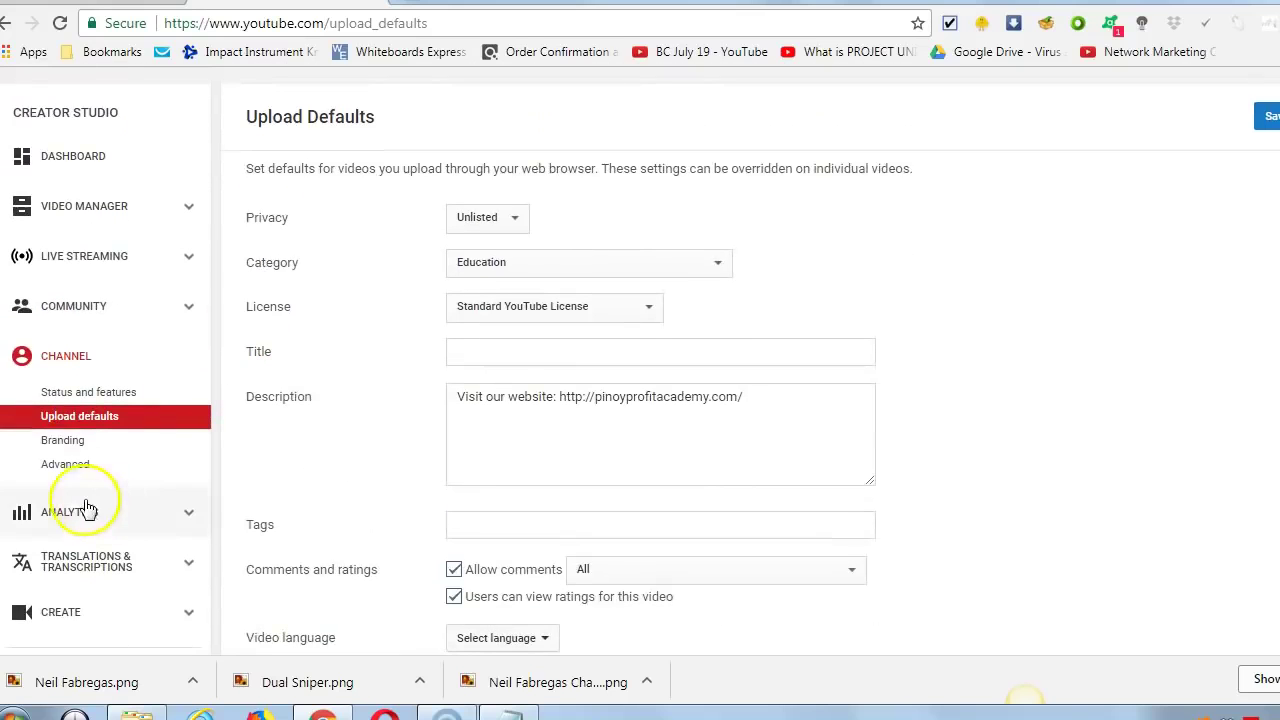
click(63, 443)
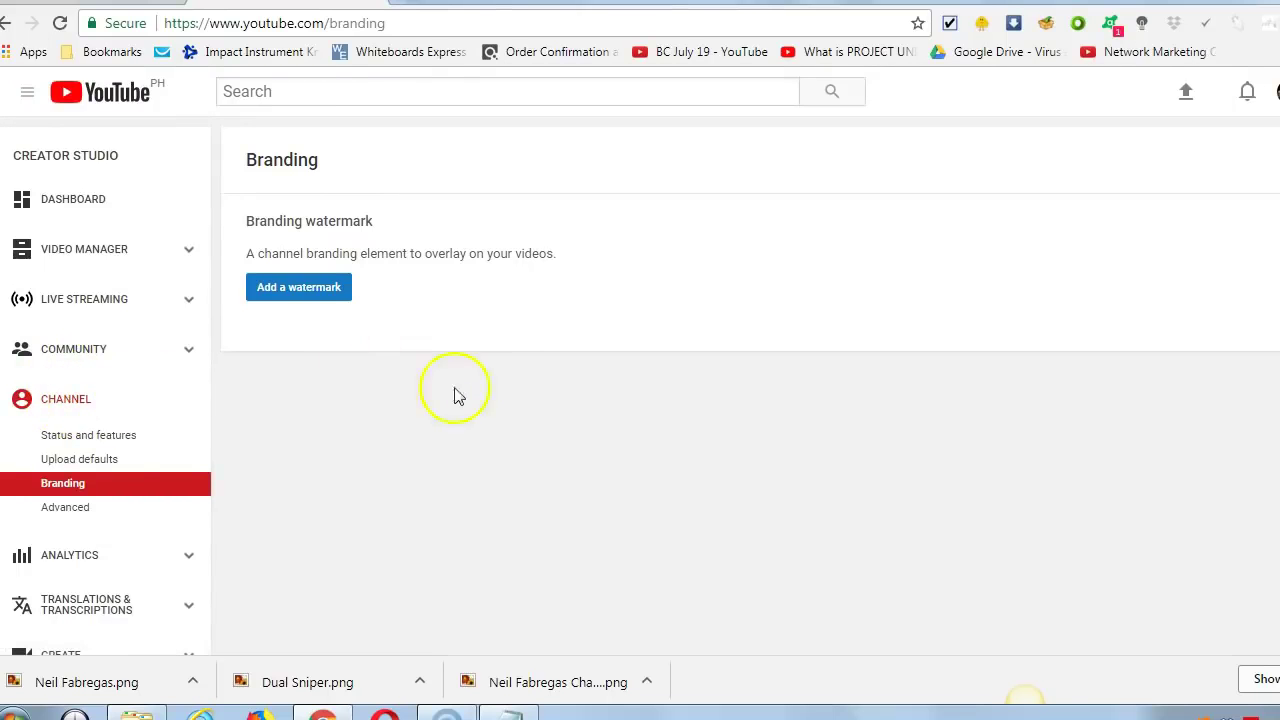
- Start adding a channel watermark and browse for an image in the Downloads folder
click(299, 290)
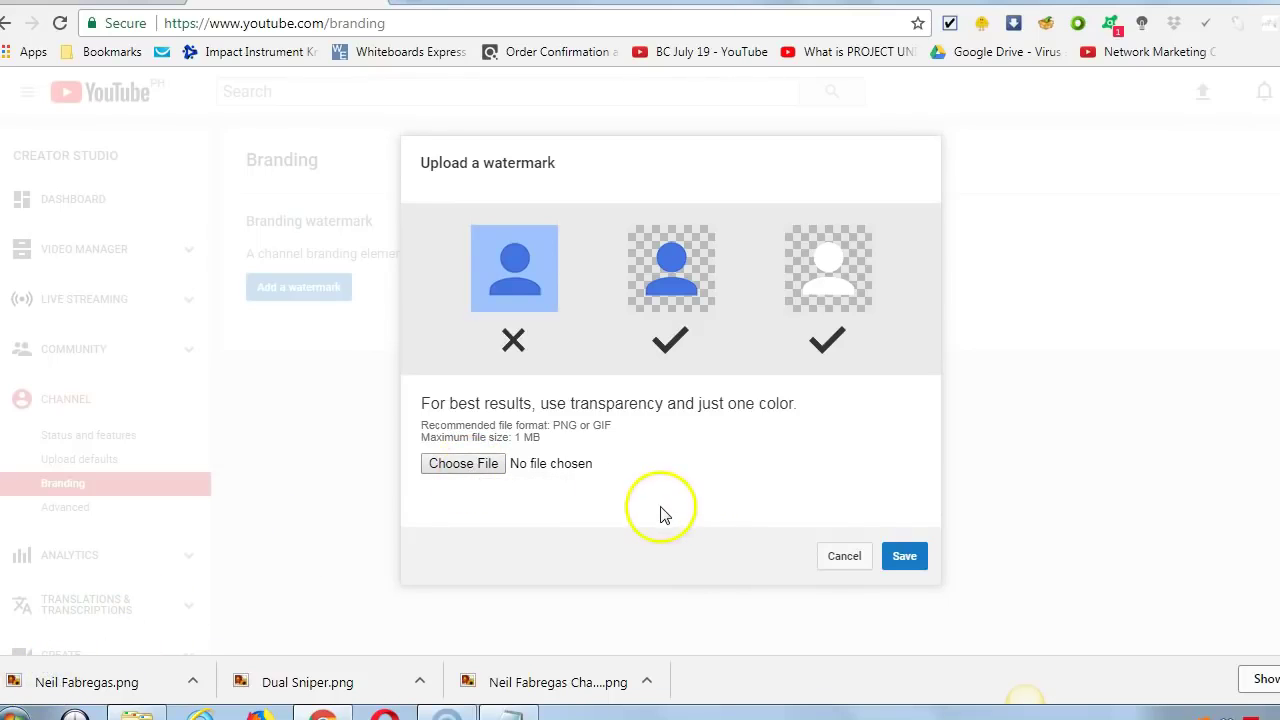
click(471, 464)
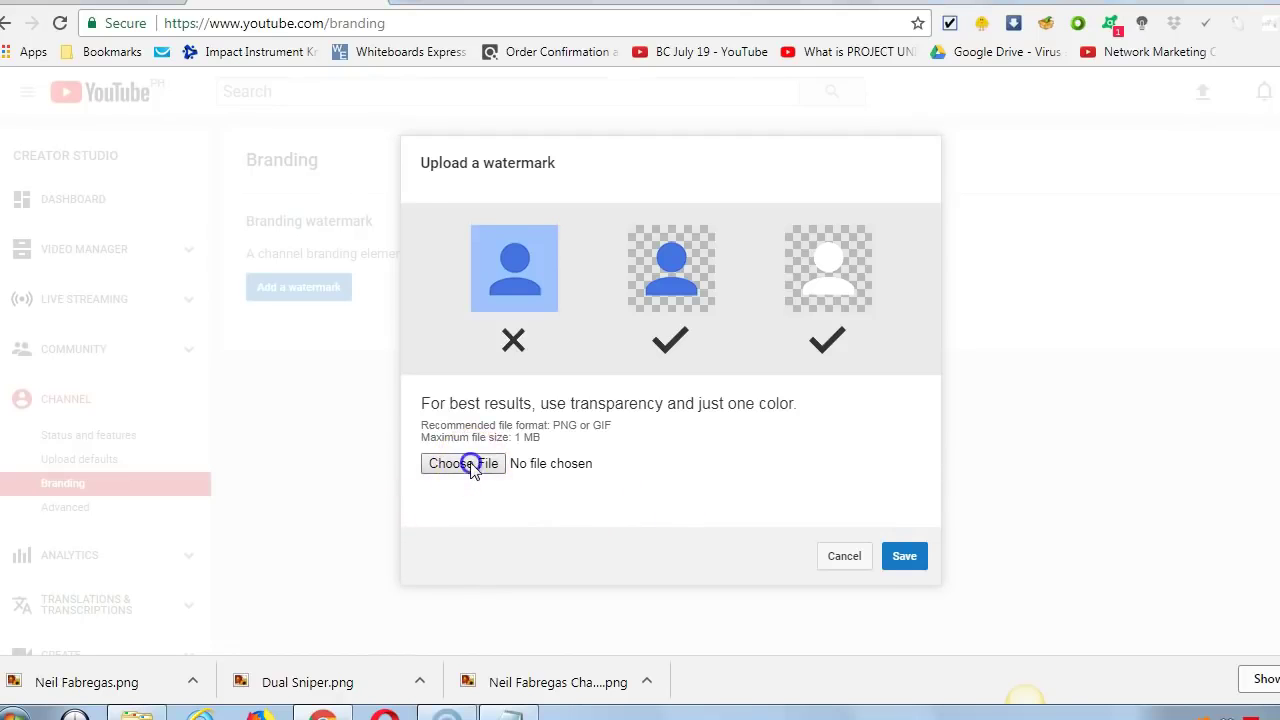
drag(904, 224, 904, 417)
scroll(665, 350, down, 3)
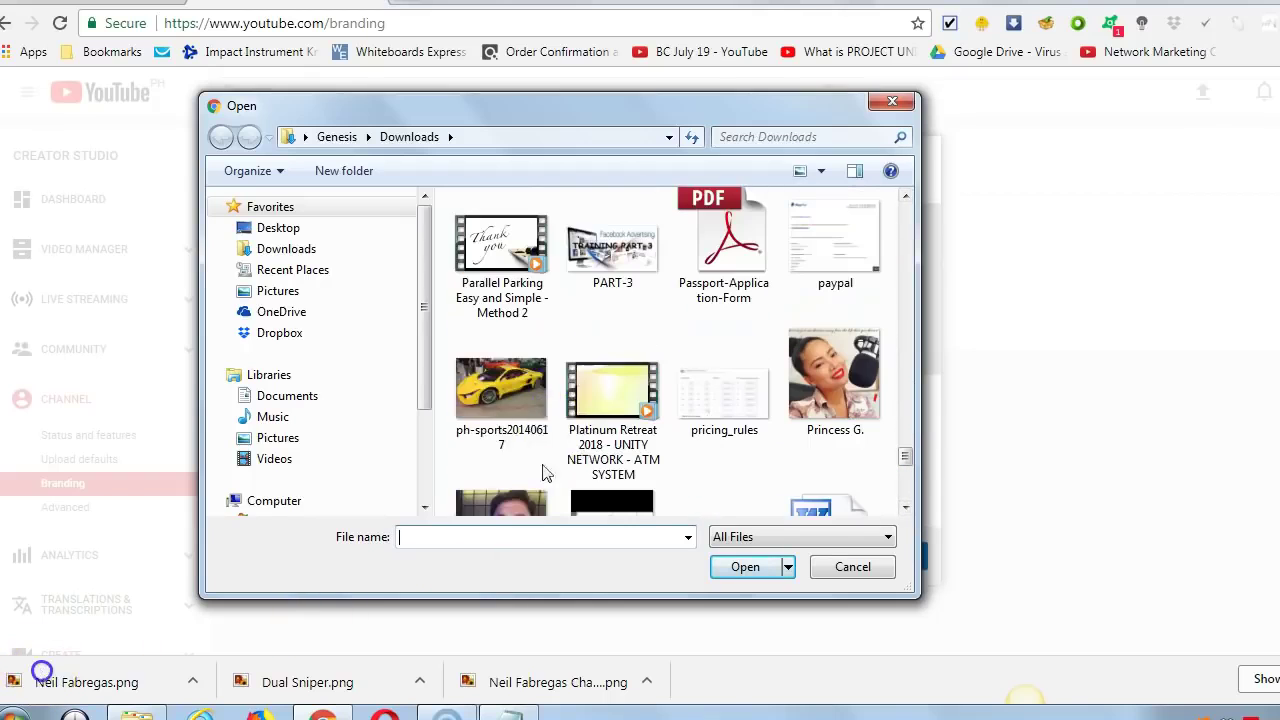
- Choose ph-sports20140617.jpg as the watermark image, upload it, and save it to the channel
click(506, 397)
click(742, 567)
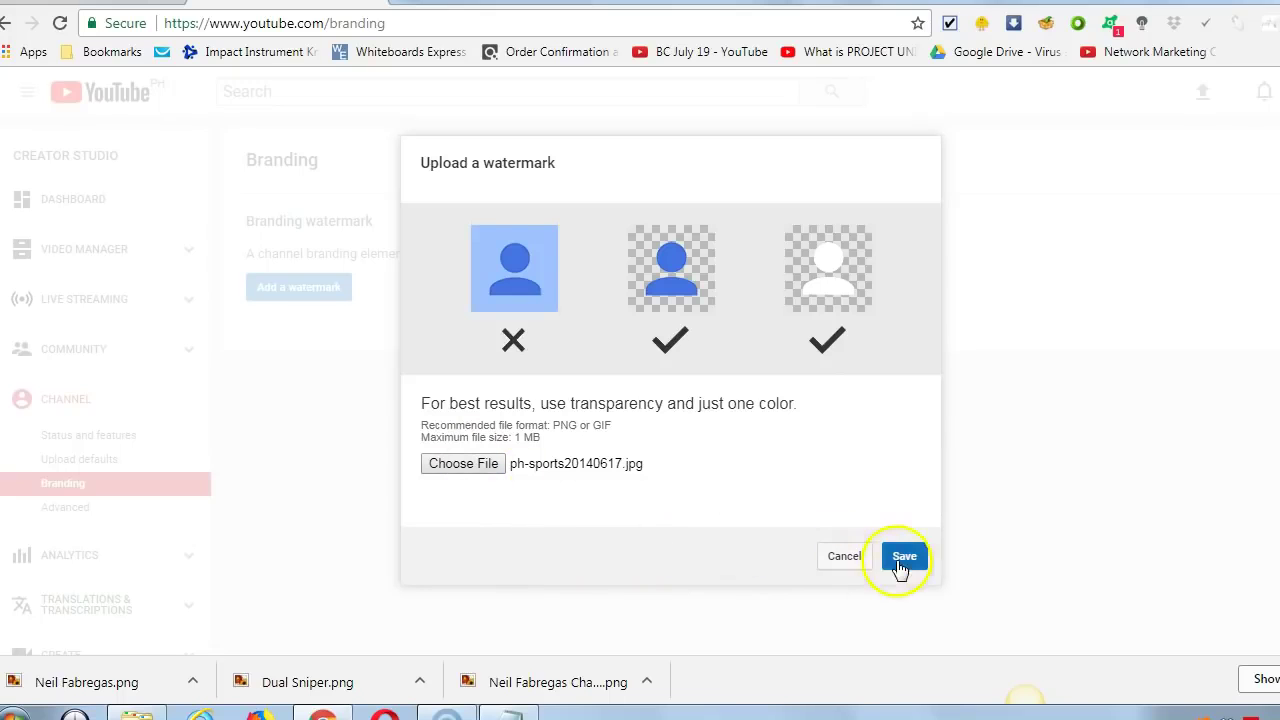
click(905, 558)
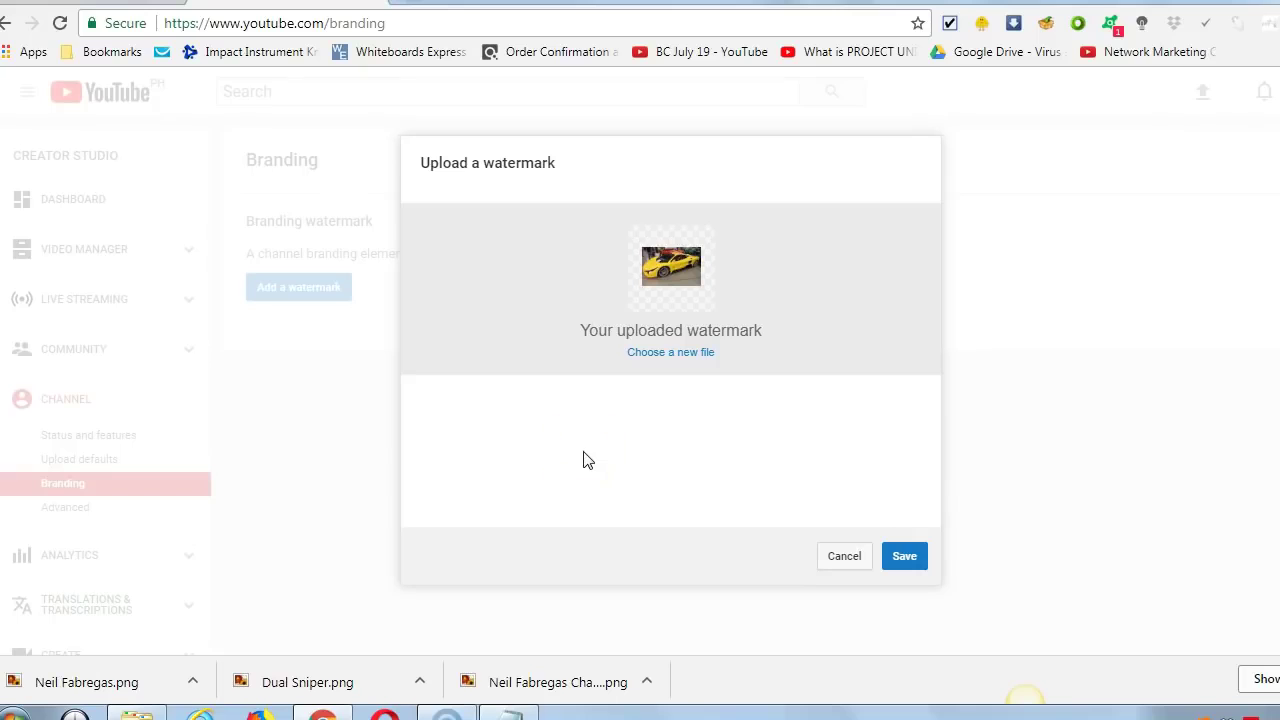
click(914, 561)
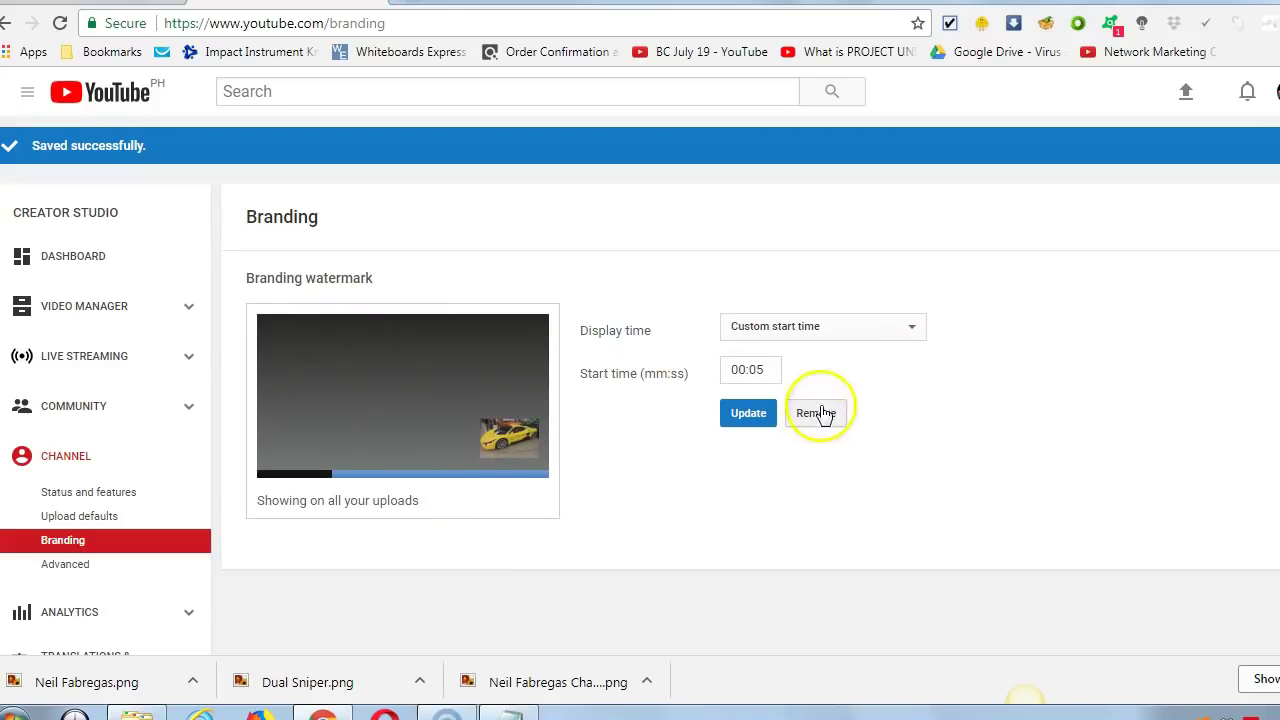
- Change the watermark display time to Entire video and save it with Update
click(840, 334)
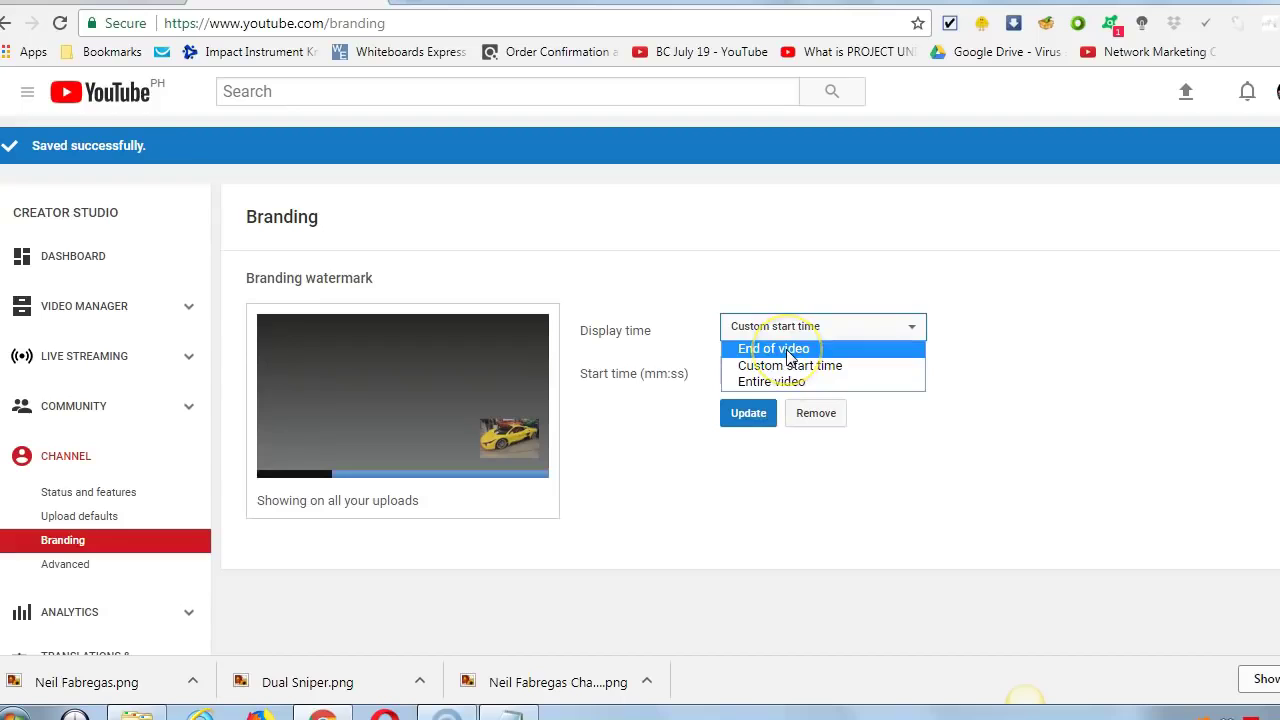
click(790, 381)
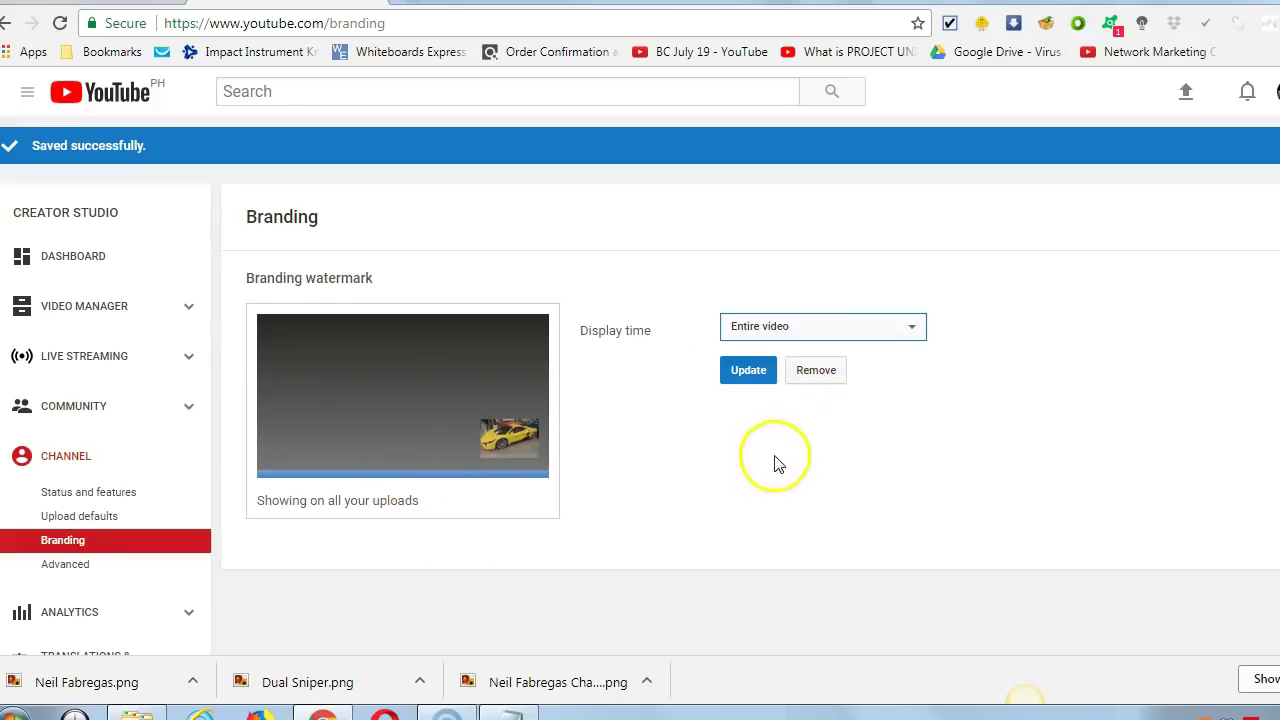
click(757, 380)
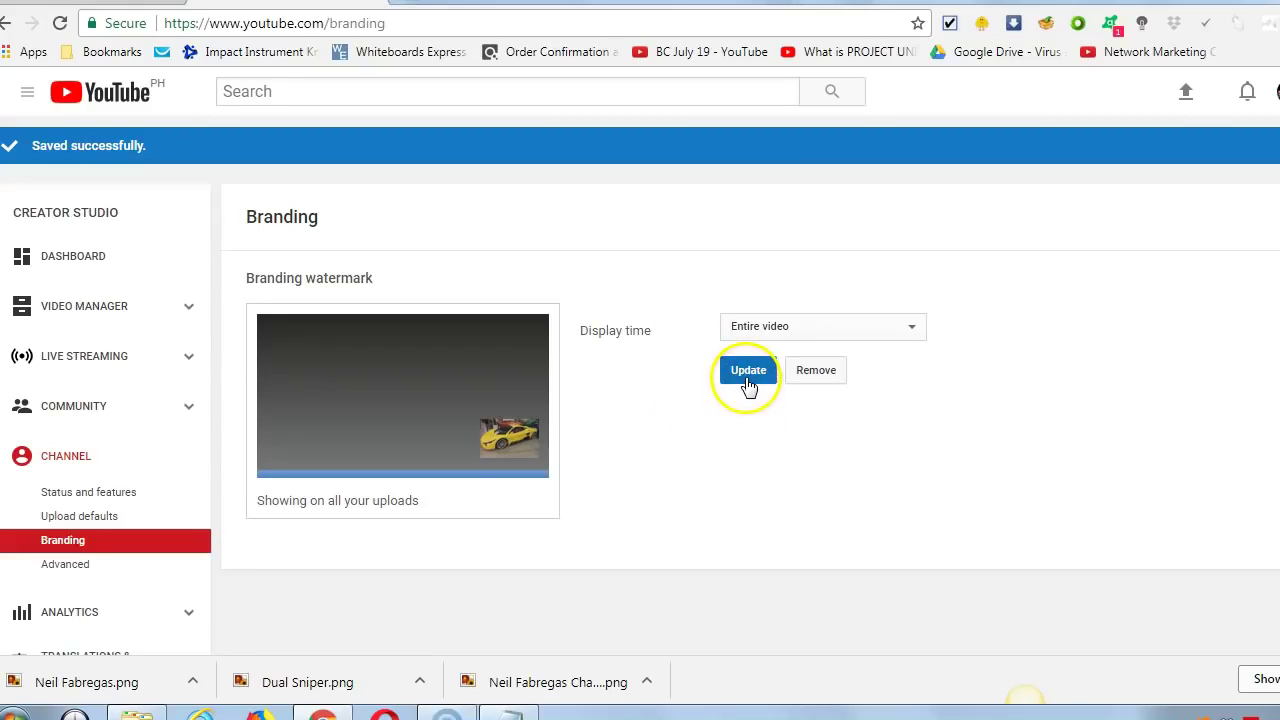
click(746, 380)
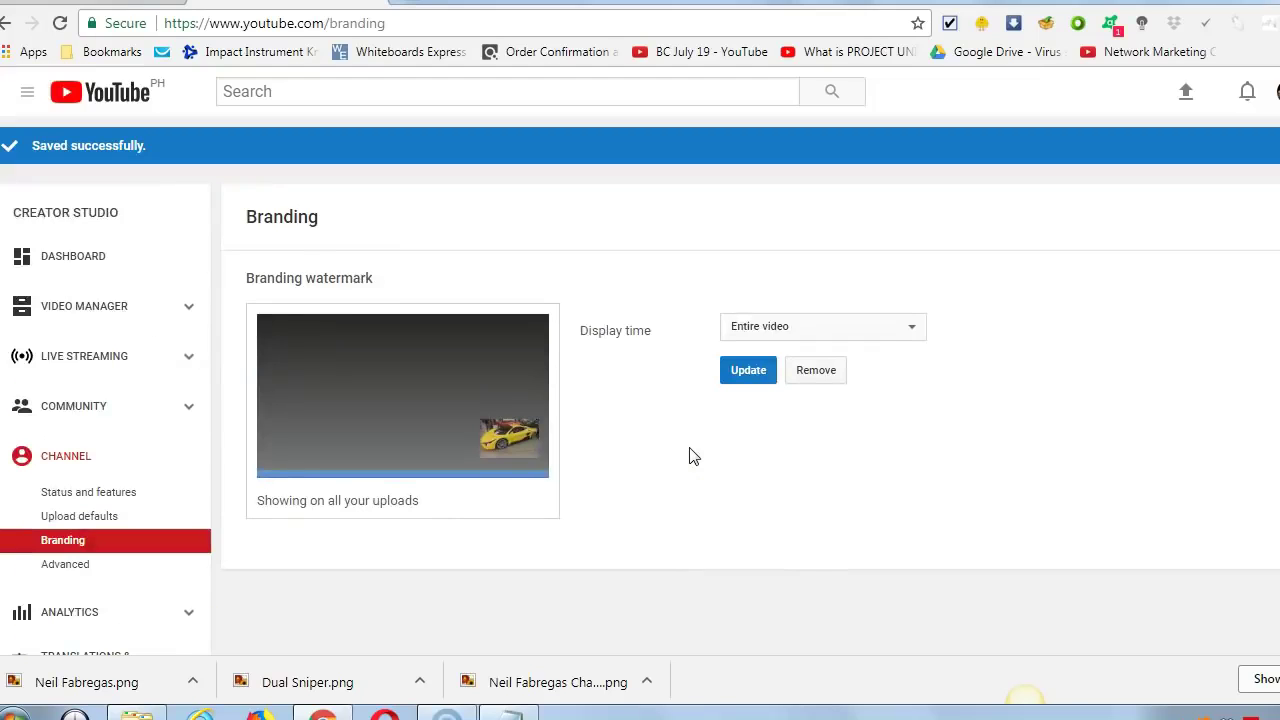
click(750, 373)
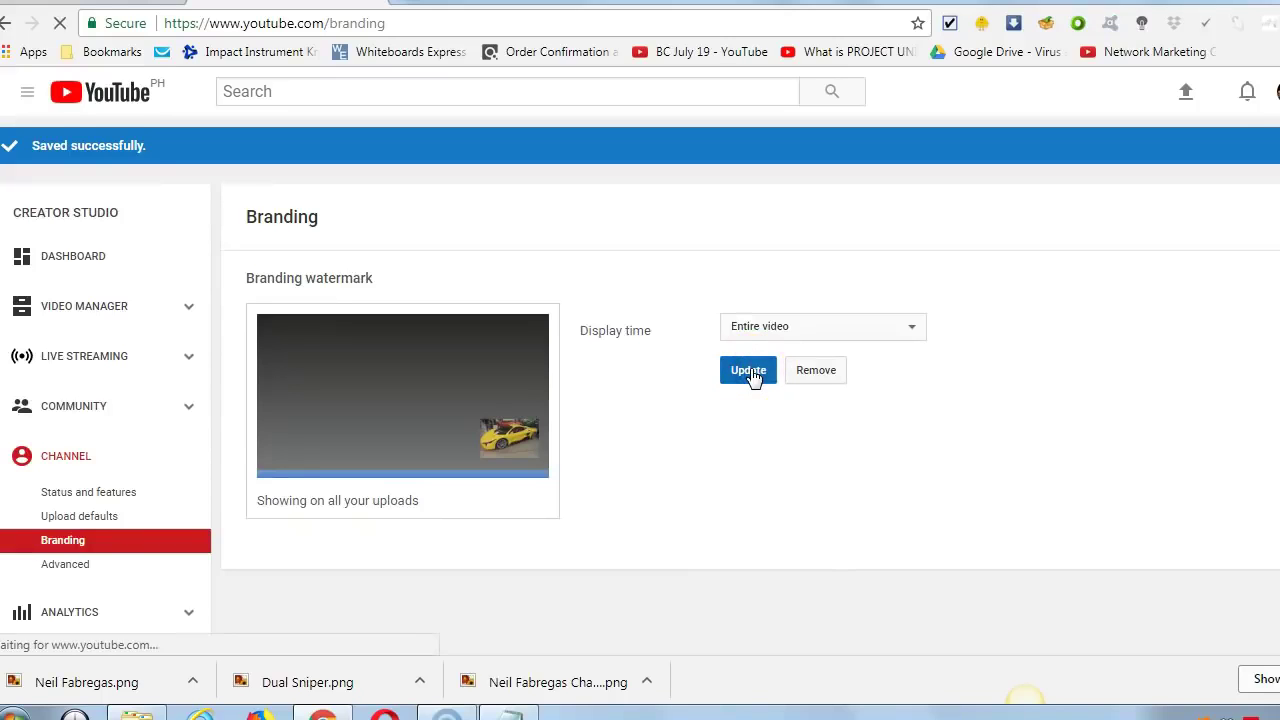
click(607, 402)
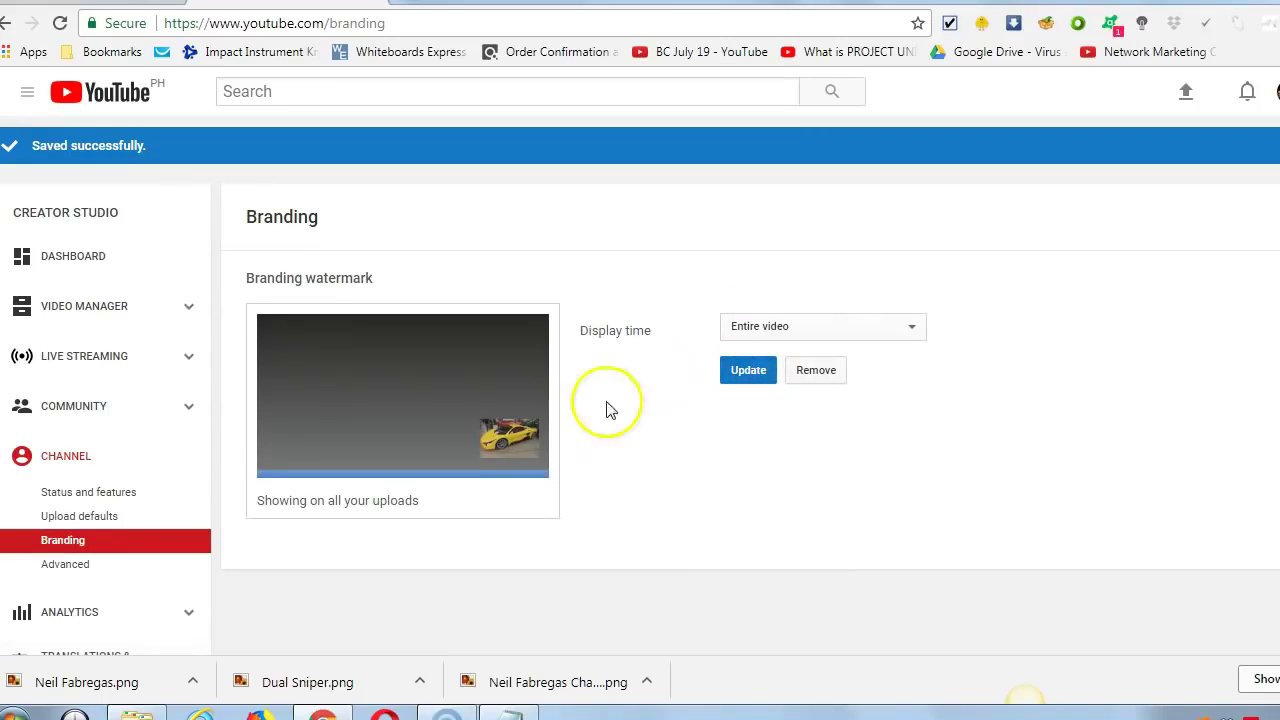
scroll(100, 457, down, 1)
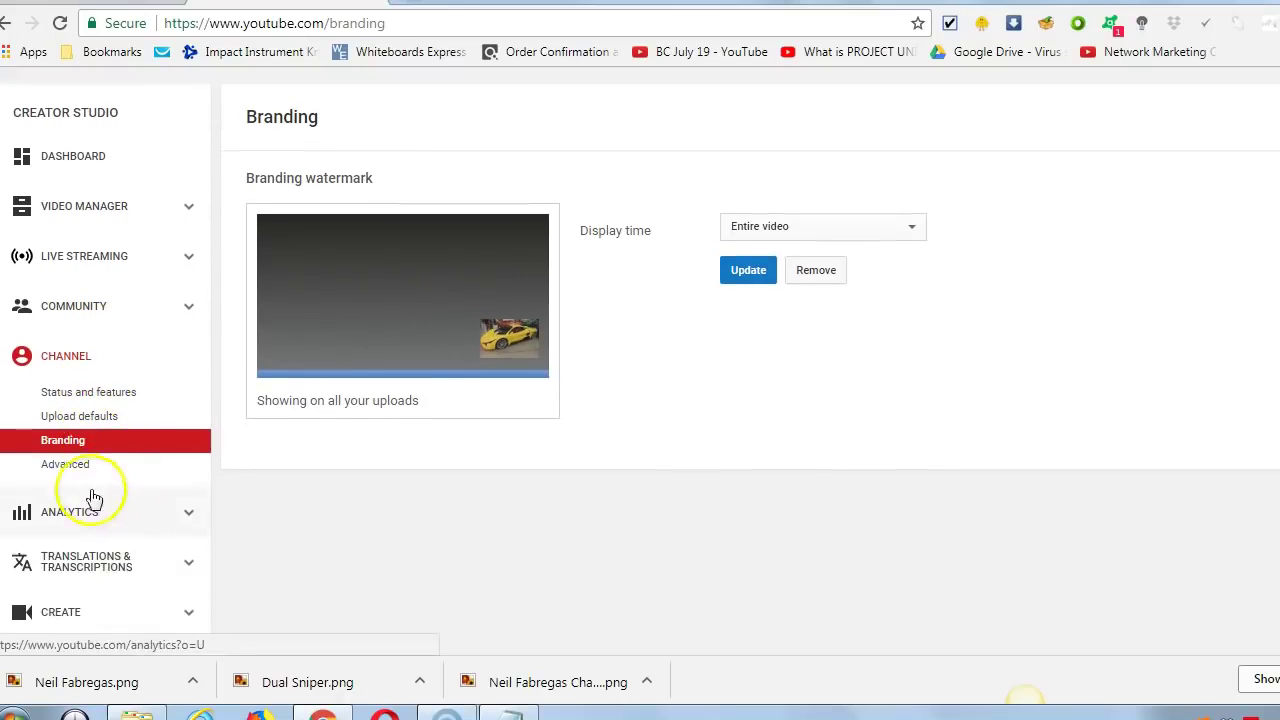
- Review Advanced channel settings (country Philippines, no keywords, ads allowed), then open YouTube's guide menu
click(66, 465)
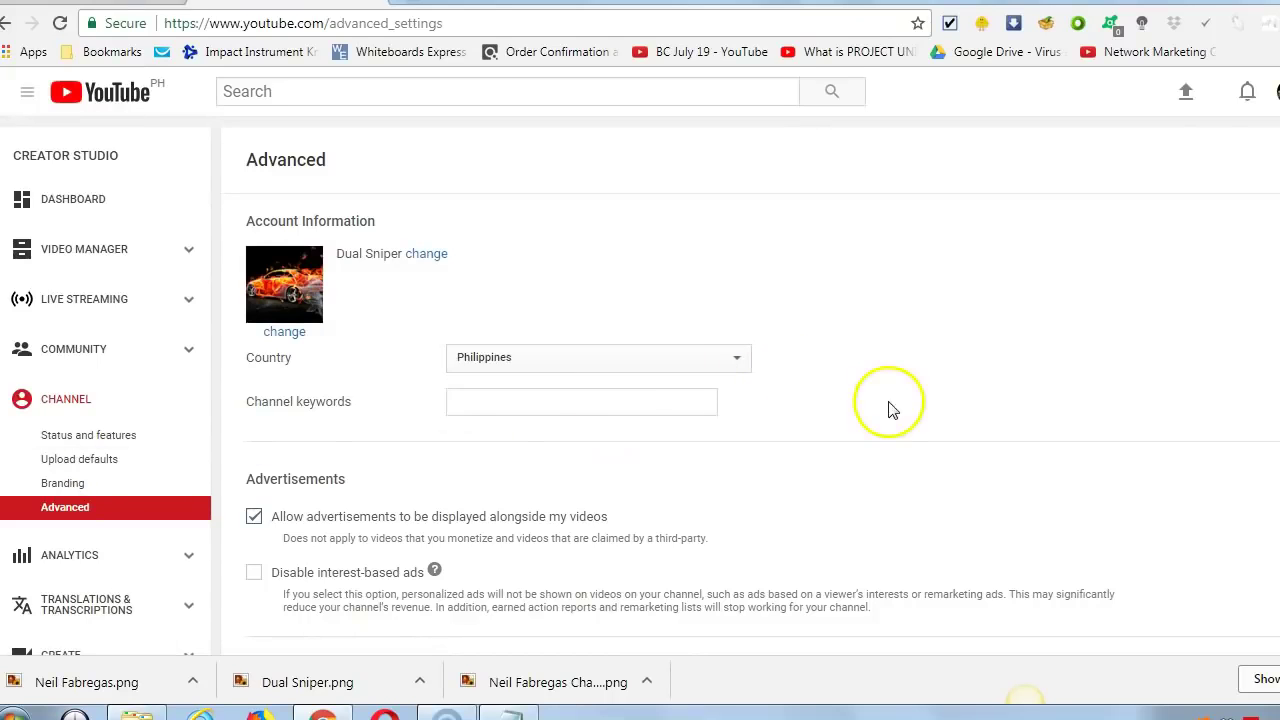
click(600, 406)
scroll(846, 430, down, 3)
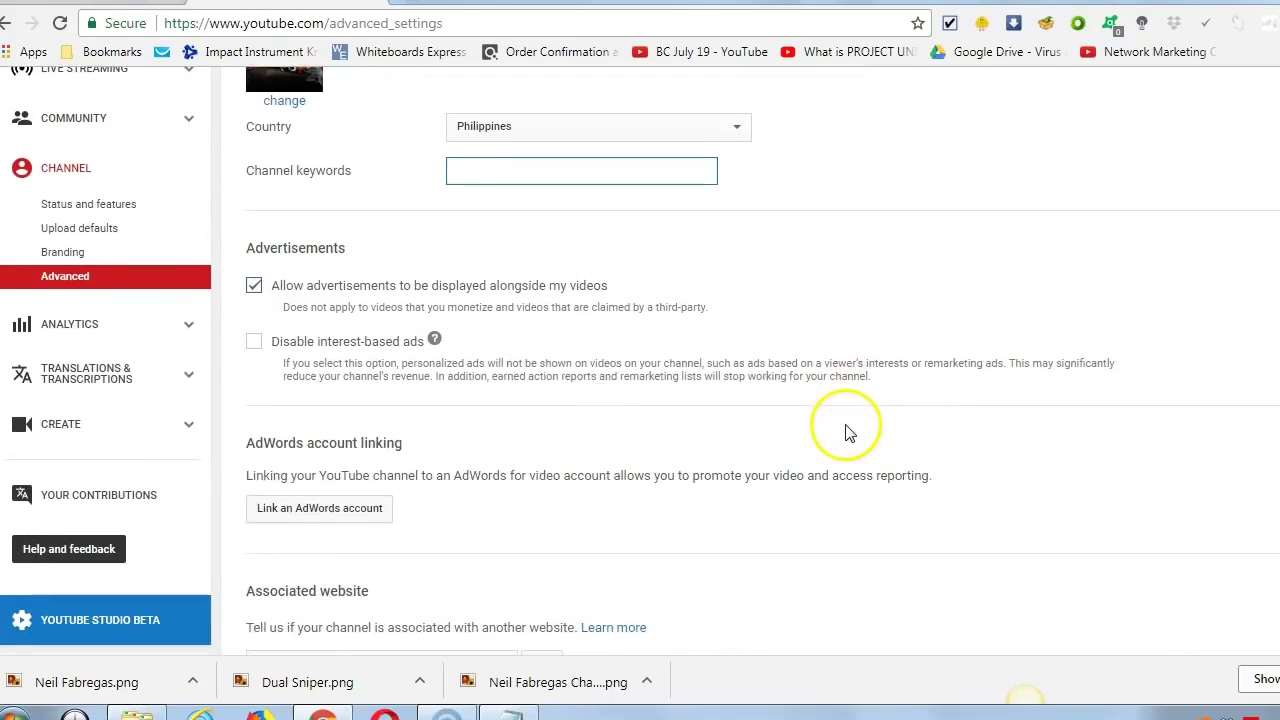
scroll(846, 432, down, 2)
scroll(848, 432, down, 4)
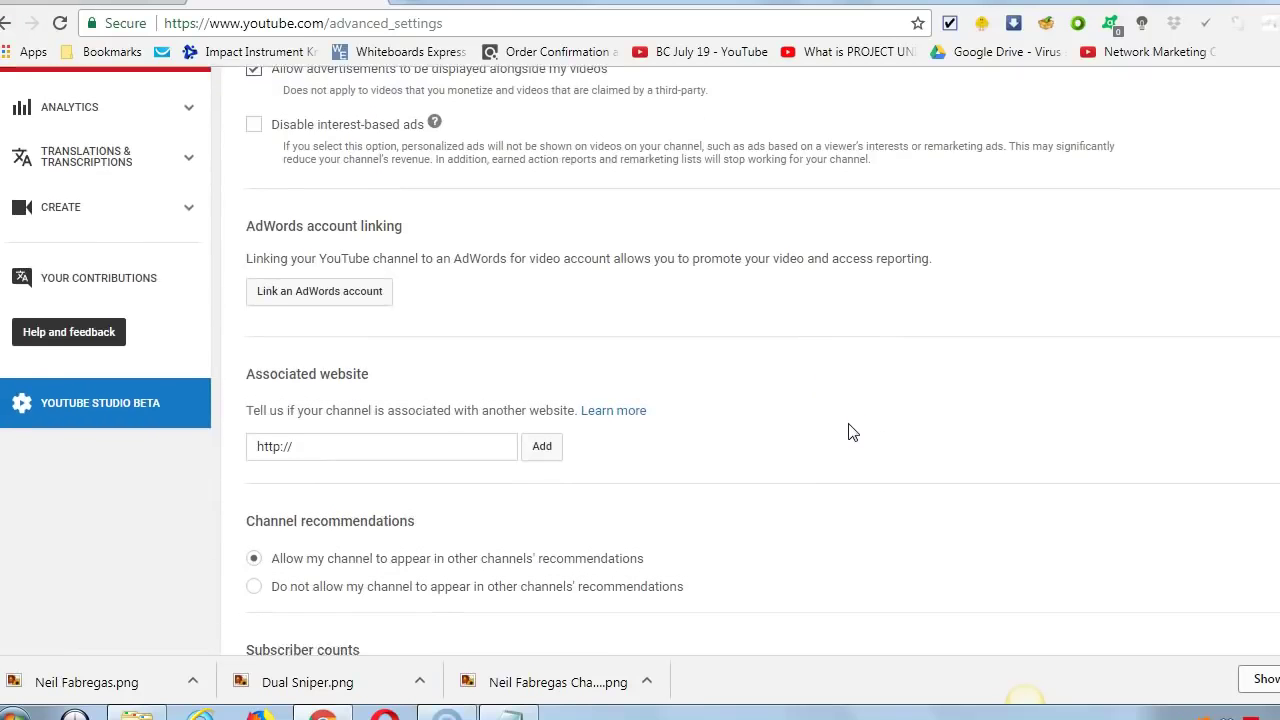
scroll(848, 432, up, 10)
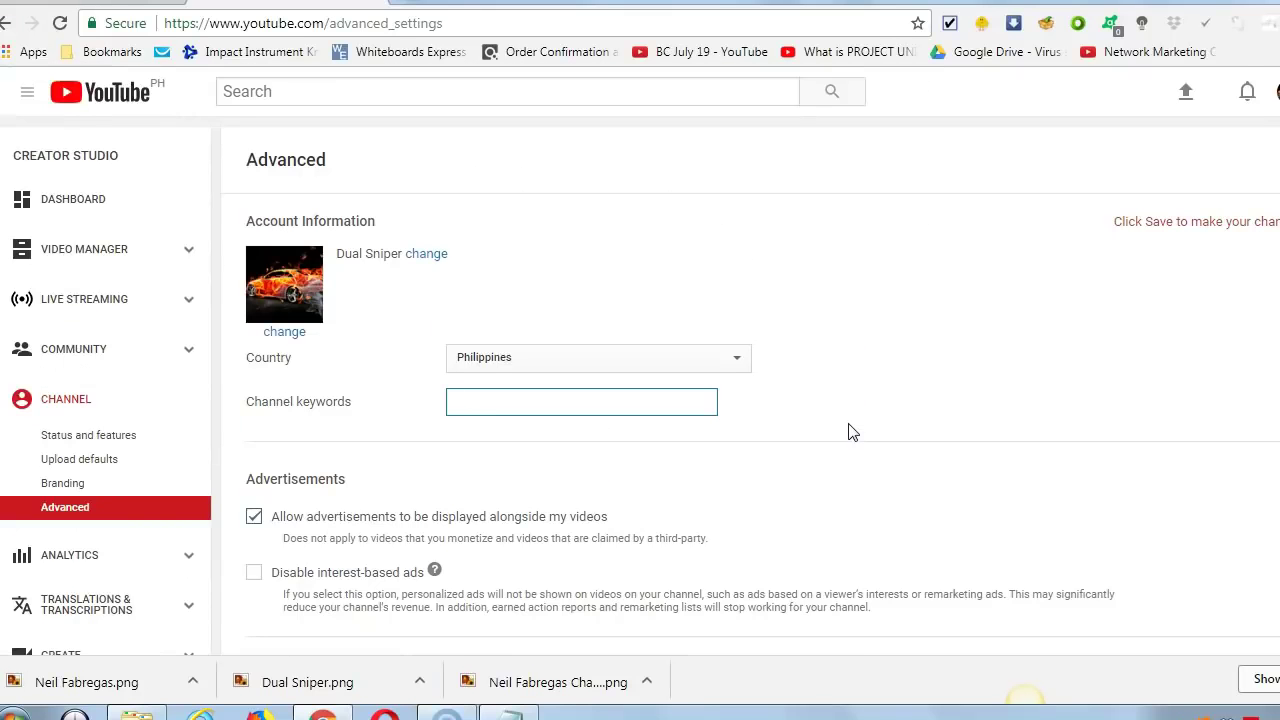
scroll(125, 520, down, 2)
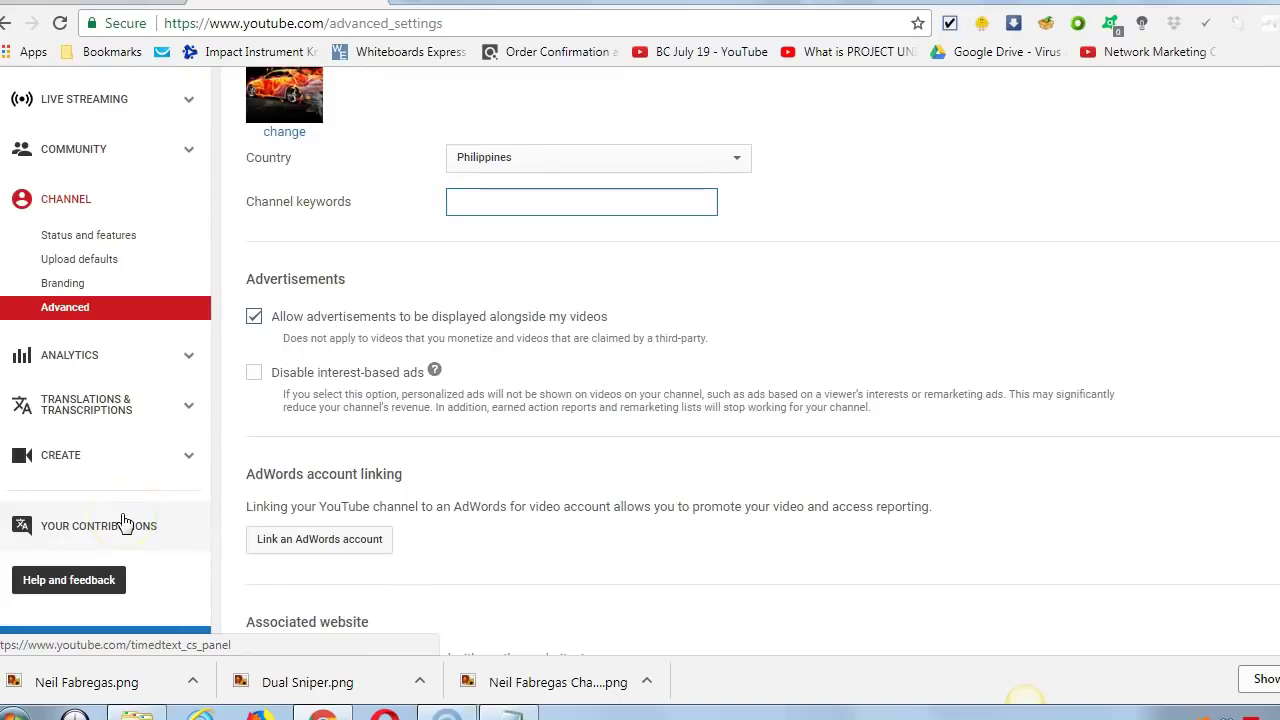
scroll(68, 470, down, 2)
scroll(72, 462, up, 4)
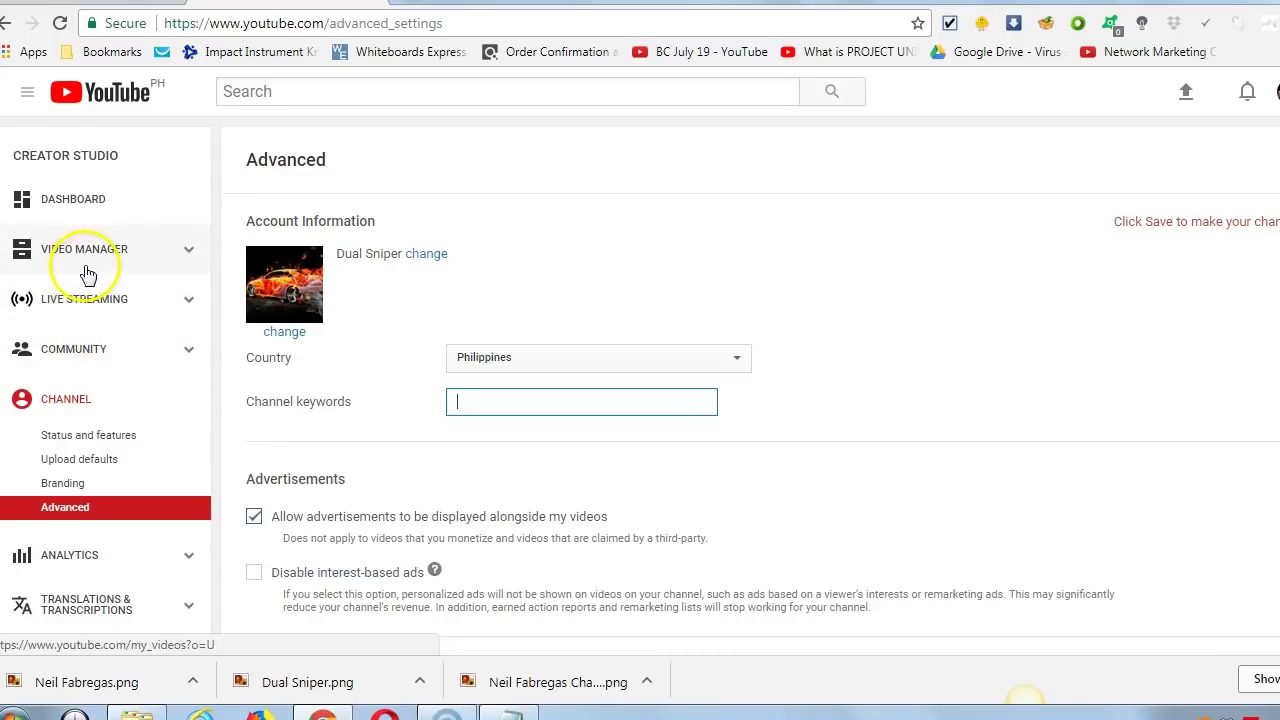
click(30, 95)
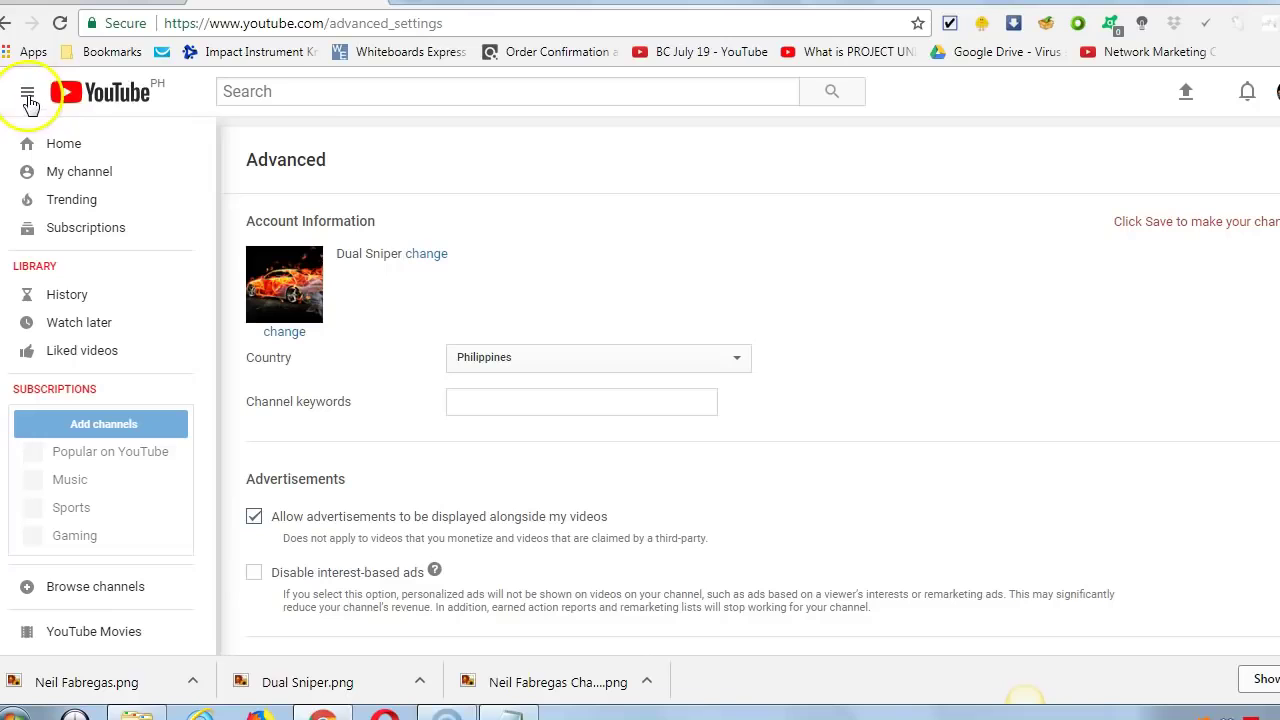
- Open the Dual Sniper channel page from My channel, dismissing the Google account panel
click(75, 177)
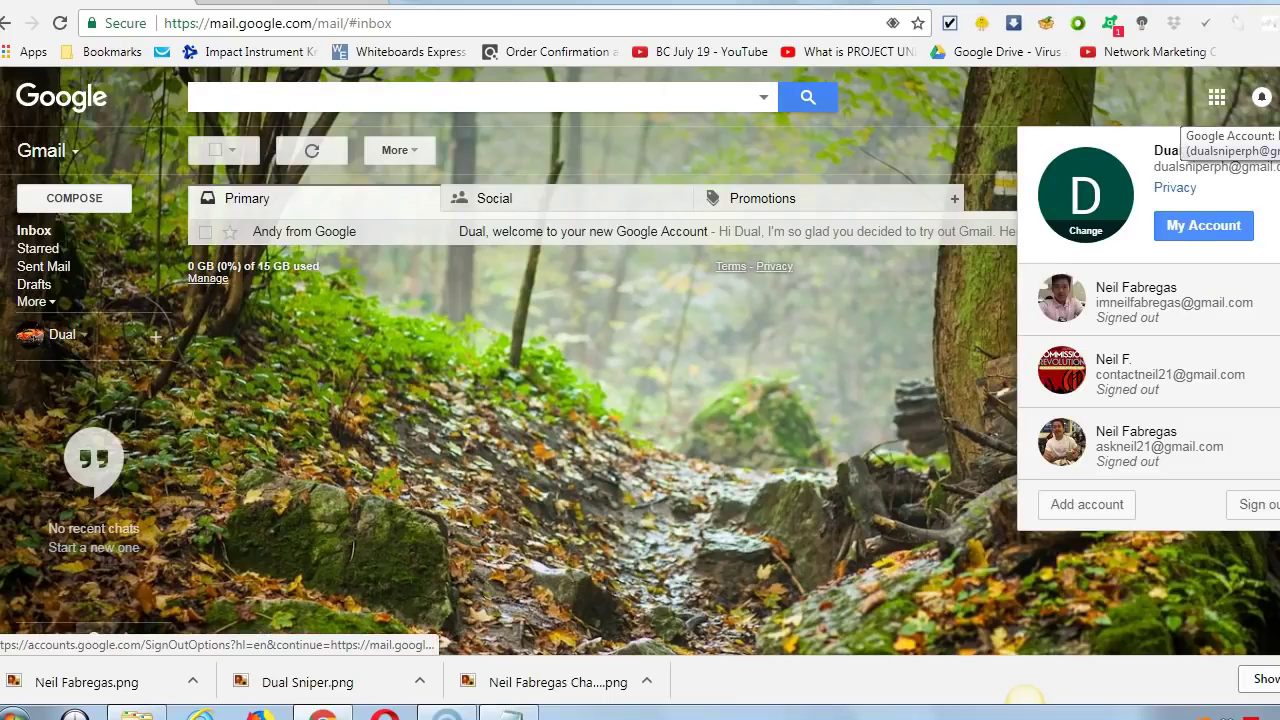
click(1262, 97)
click(262, 10)
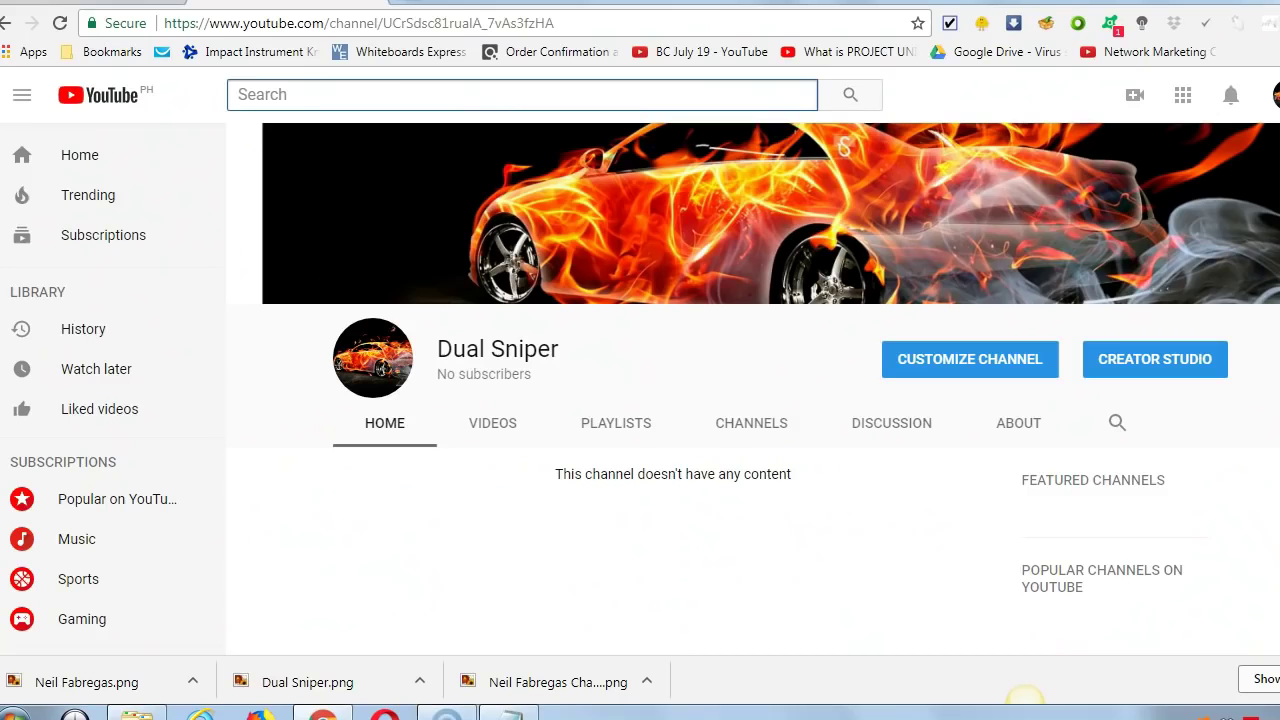
scroll(863, 509, down, 2)
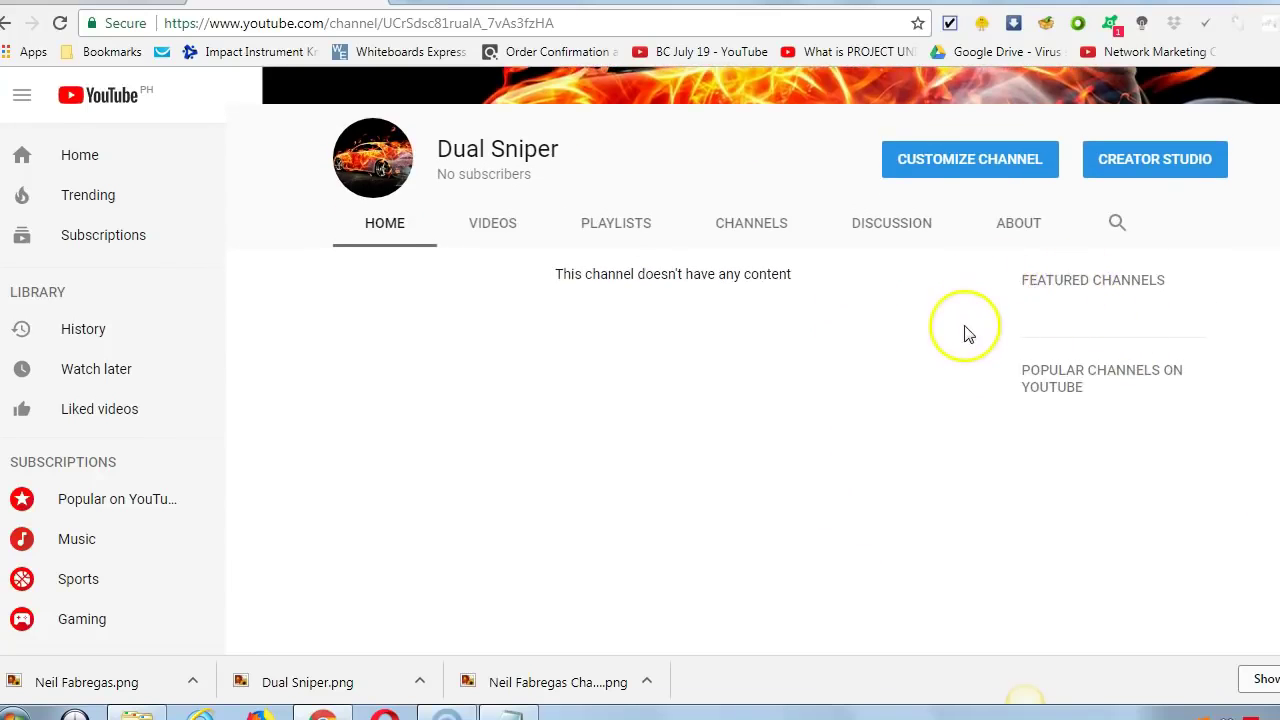
scroll(963, 331, up, 1)
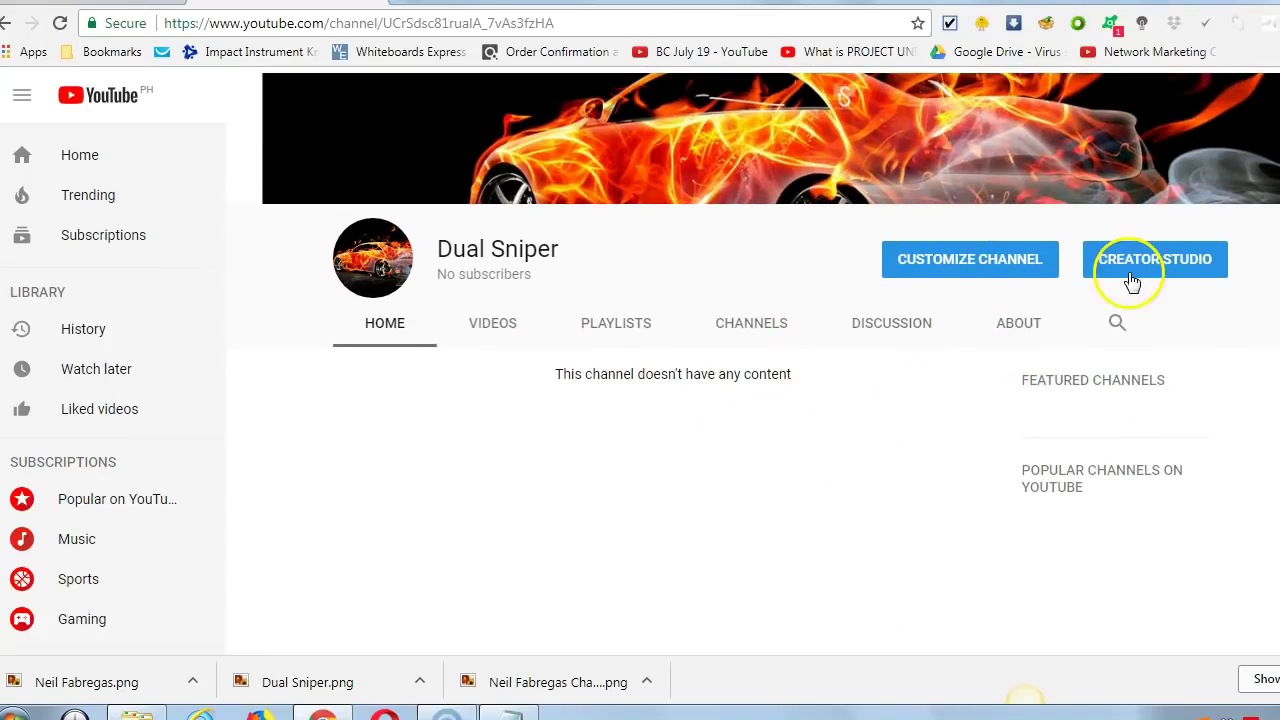
scroll(845, 413, up, 1)
scroll(243, 523, down, 1)
scroll(308, 523, up, 1)
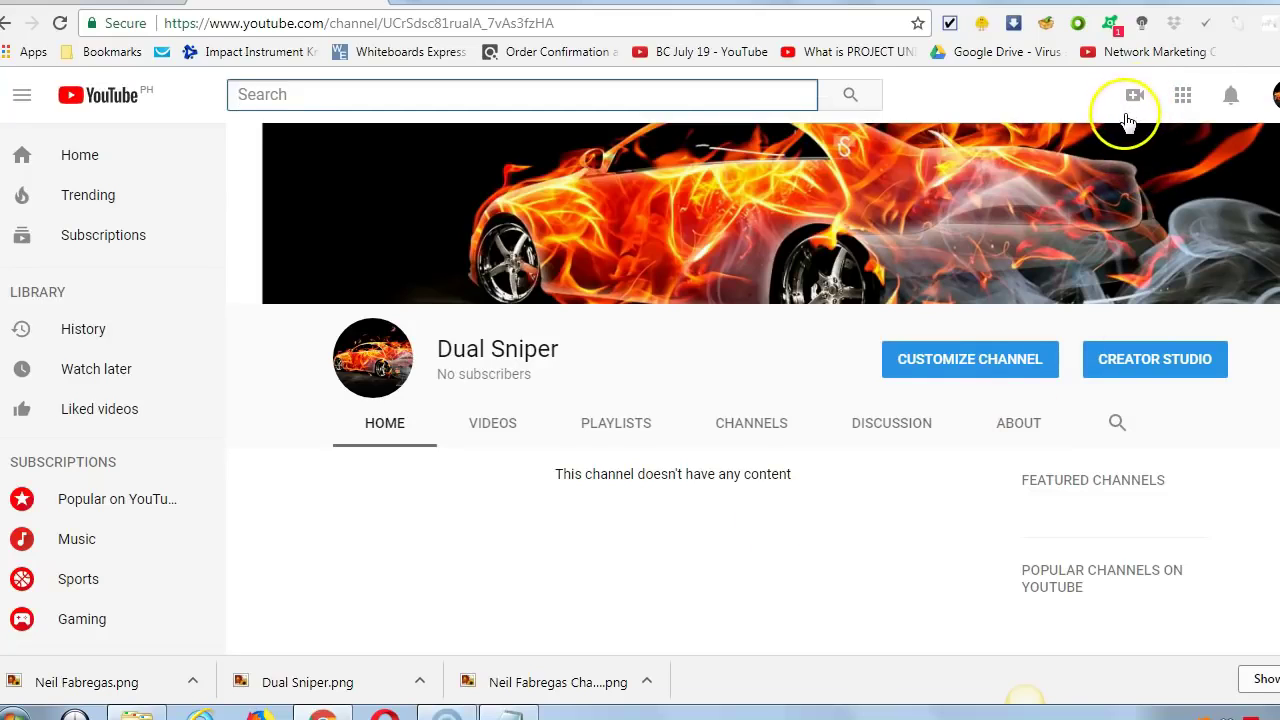
- Pick '1. PB Module 1 - Installing And Configuring Profit Builder' from Videos > Profit Builder Training for upload
click(1133, 97)
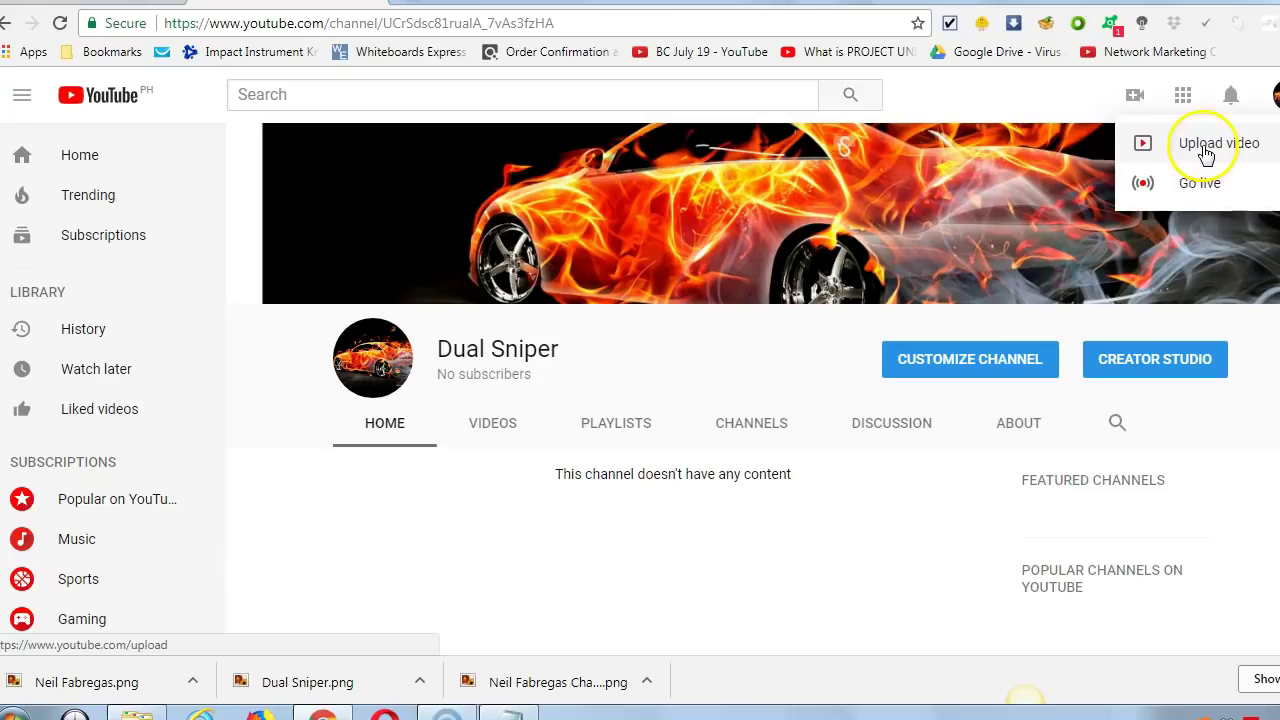
click(1206, 150)
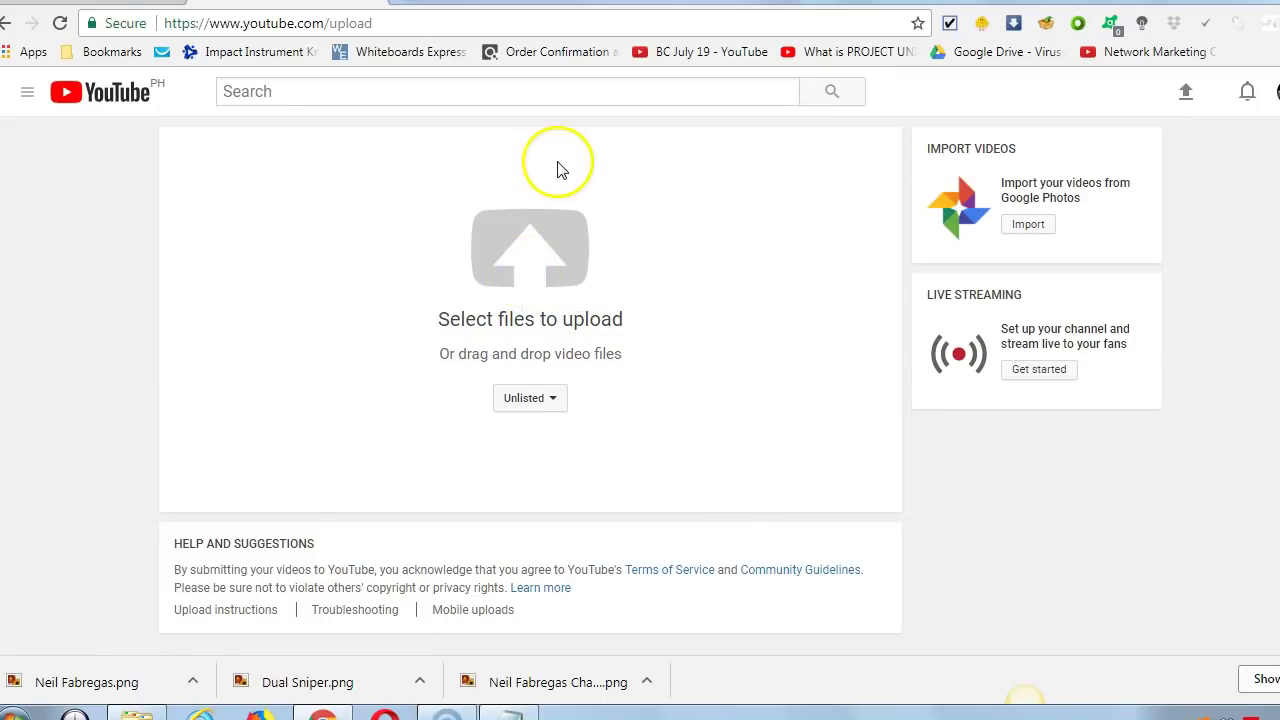
click(518, 261)
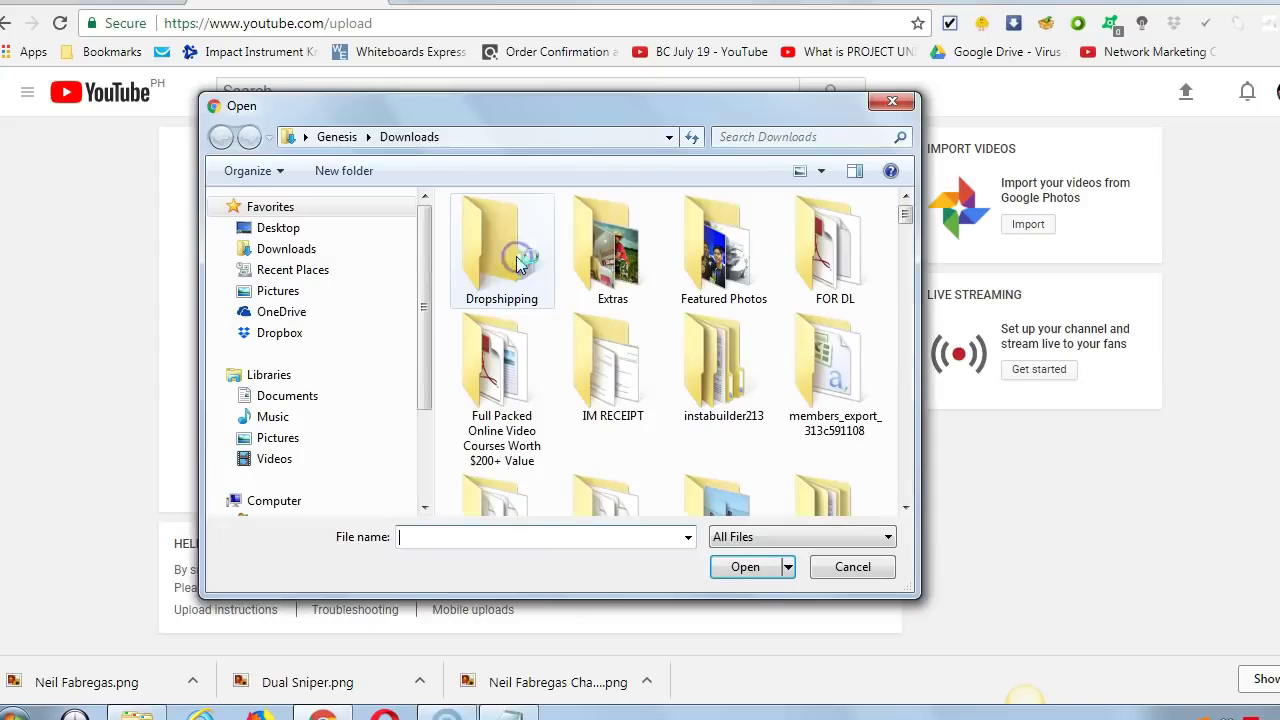
click(285, 468)
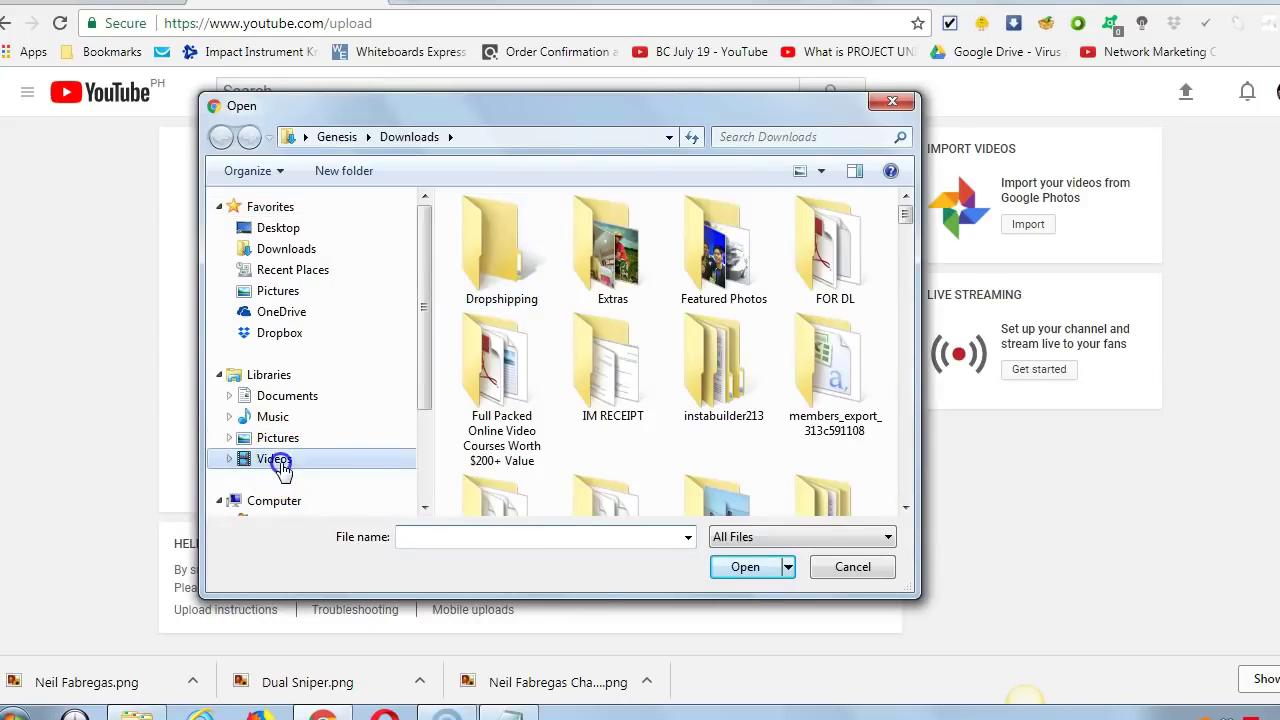
drag(910, 317, 894, 394)
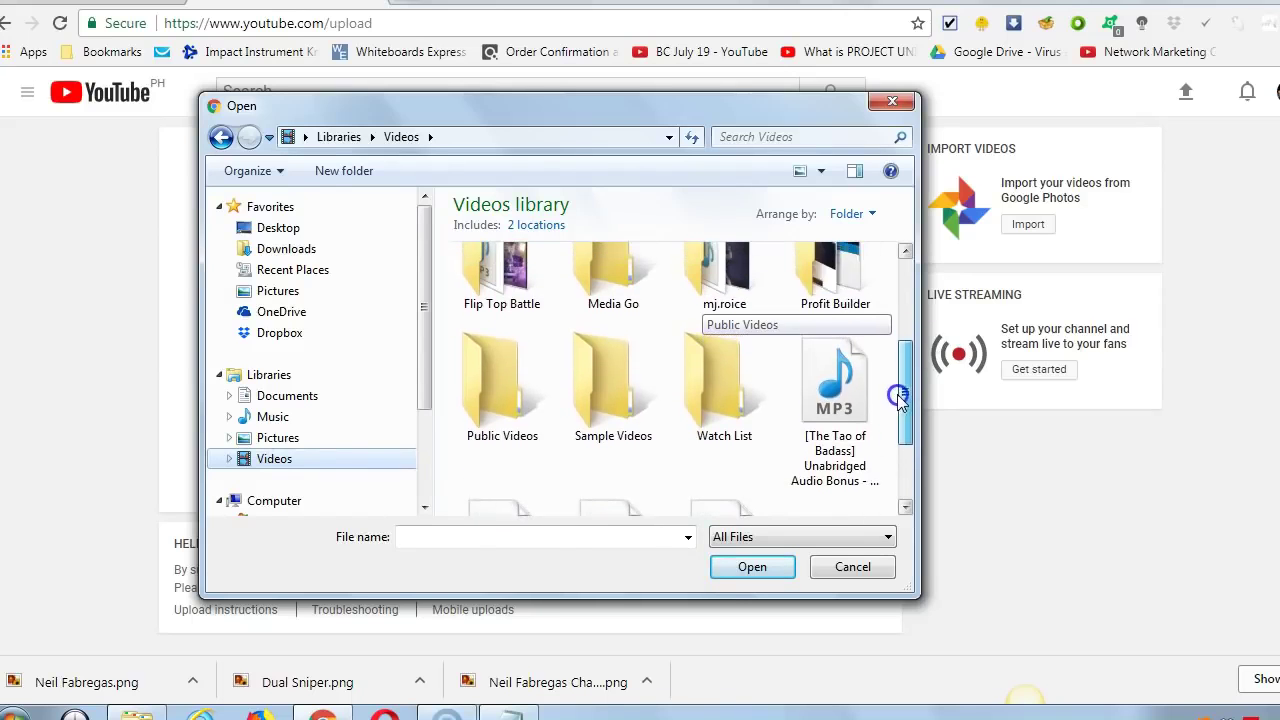
double_click(830, 280)
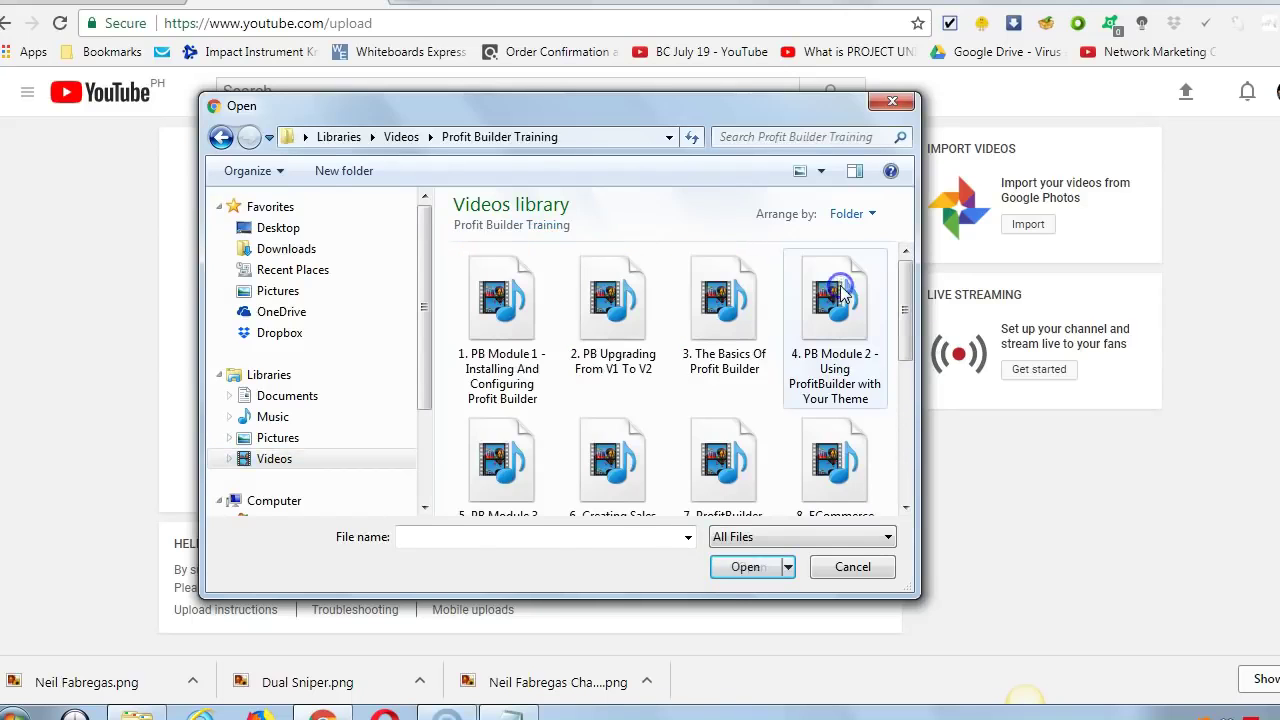
click(510, 318)
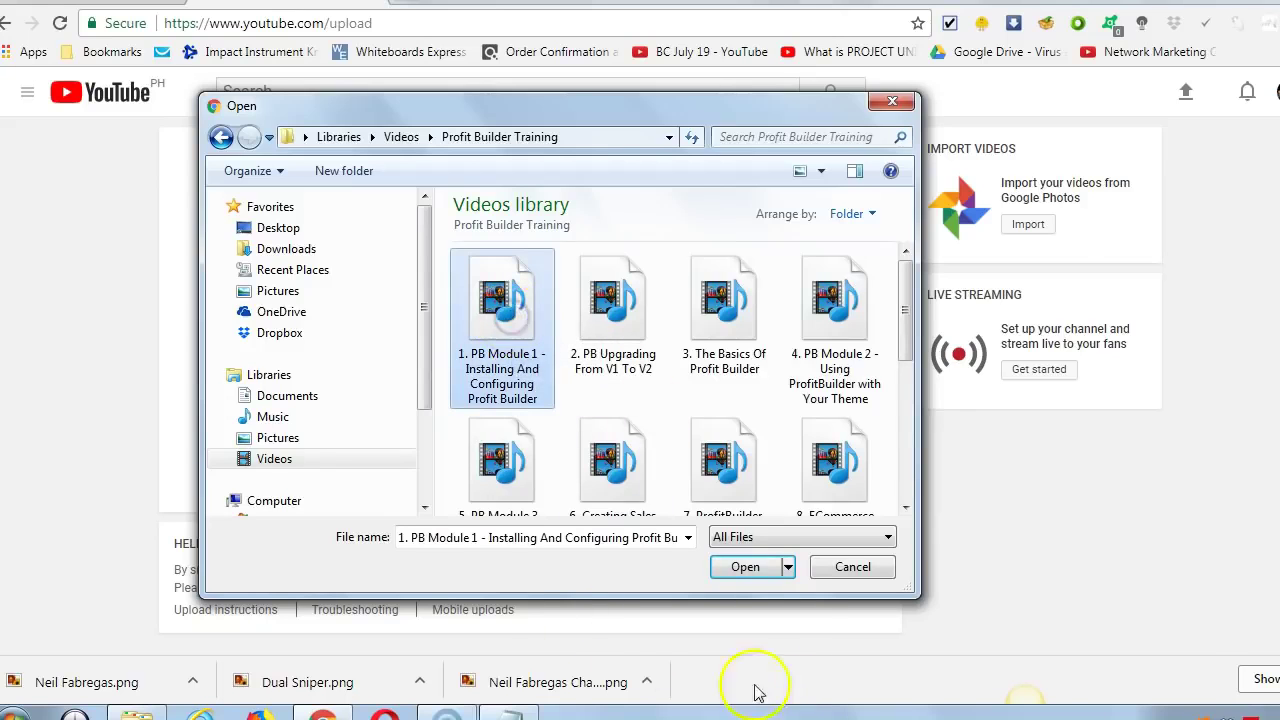
click(745, 567)
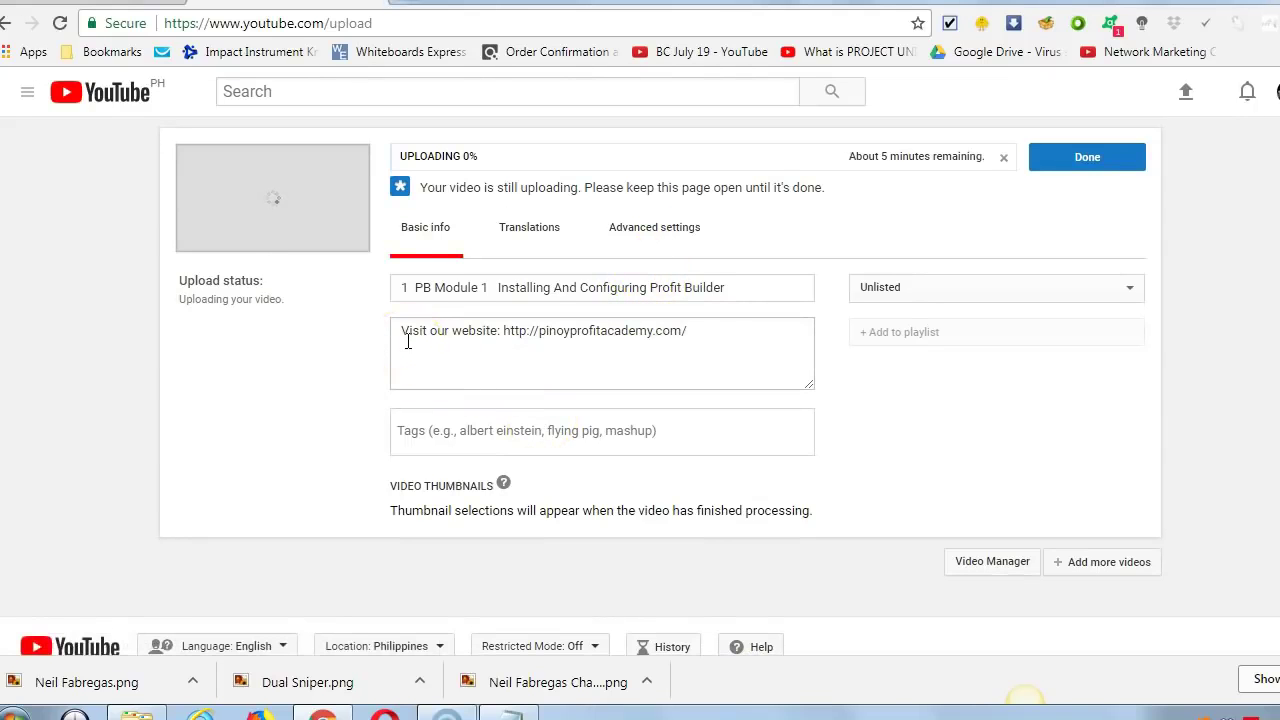
drag(406, 331, 721, 331)
click(721, 331)
double_click(409, 330)
drag(502, 333, 689, 331)
click(720, 338)
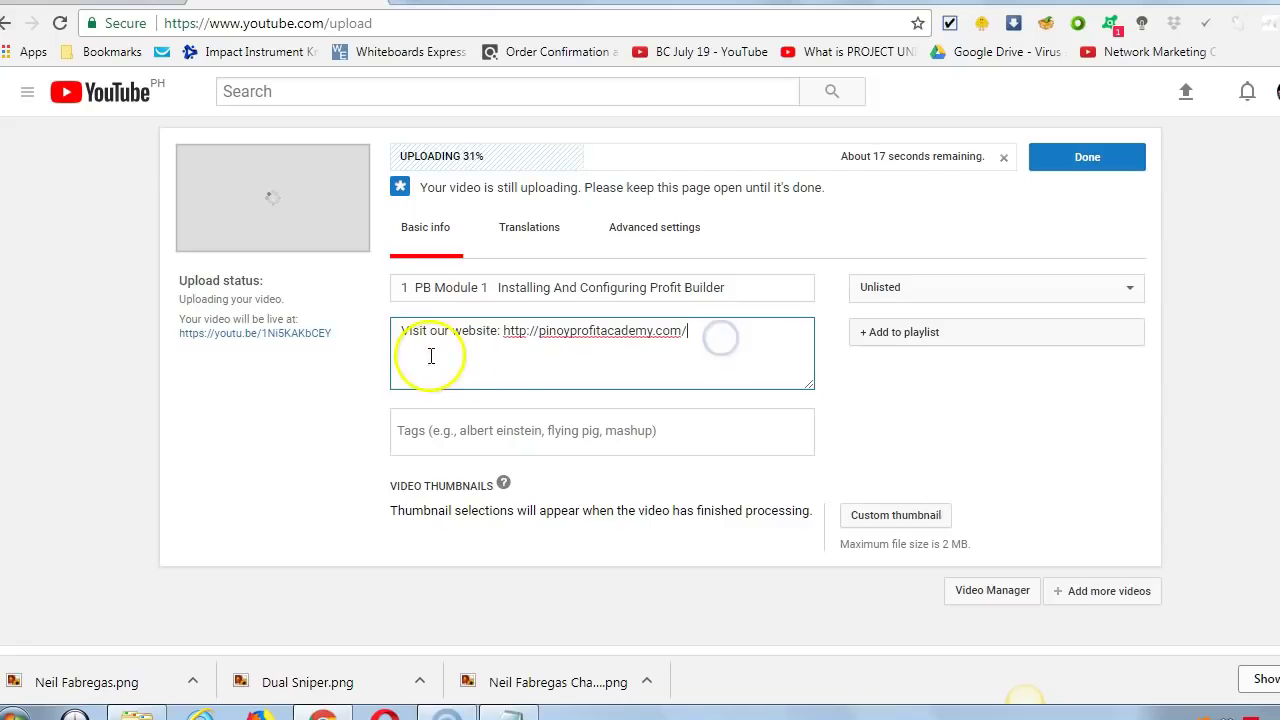
drag(405, 331, 520, 341)
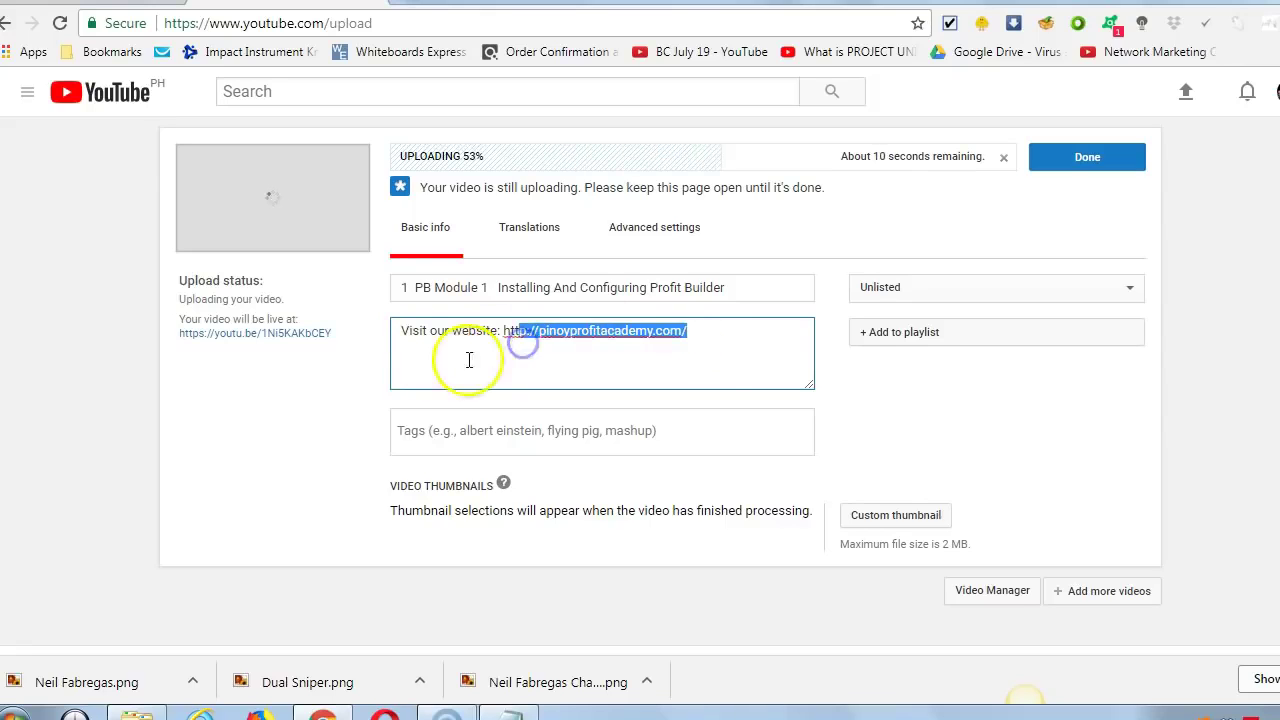
click(448, 355)
click(723, 337)
key(Return)
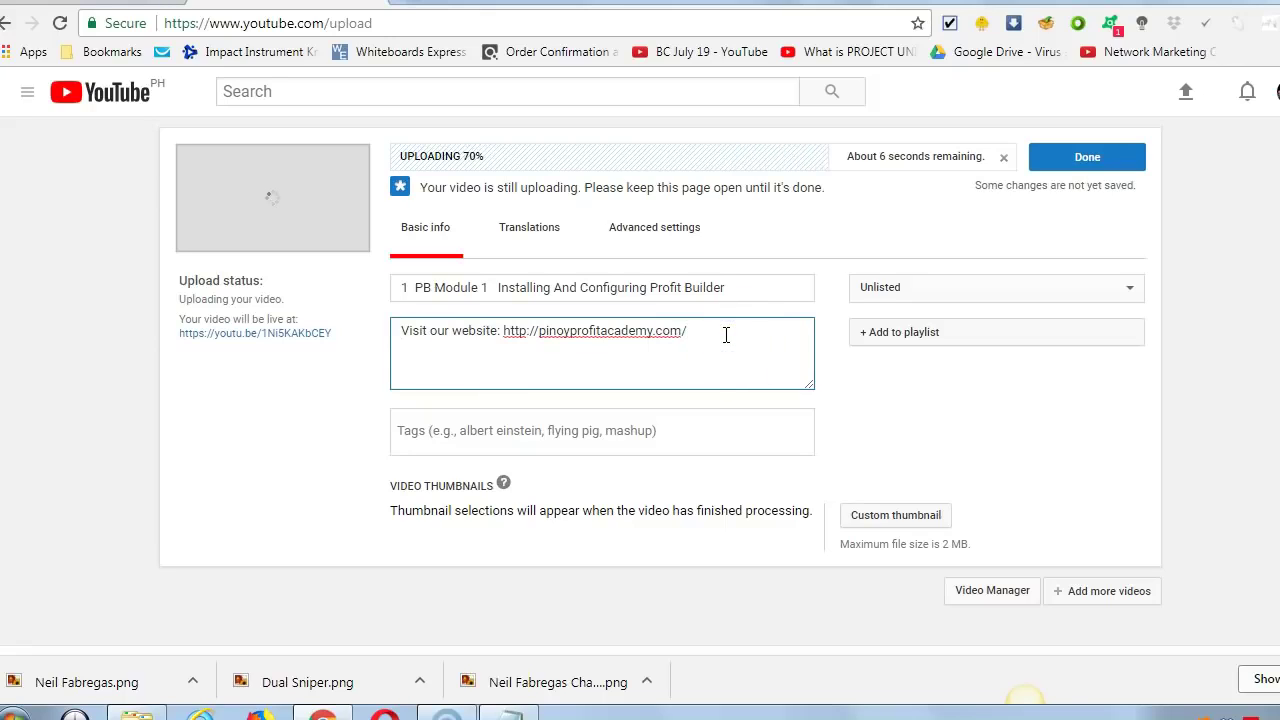
text(Add mw)
key(BackSpace)
key(BackSpace)
text(e on FB:)
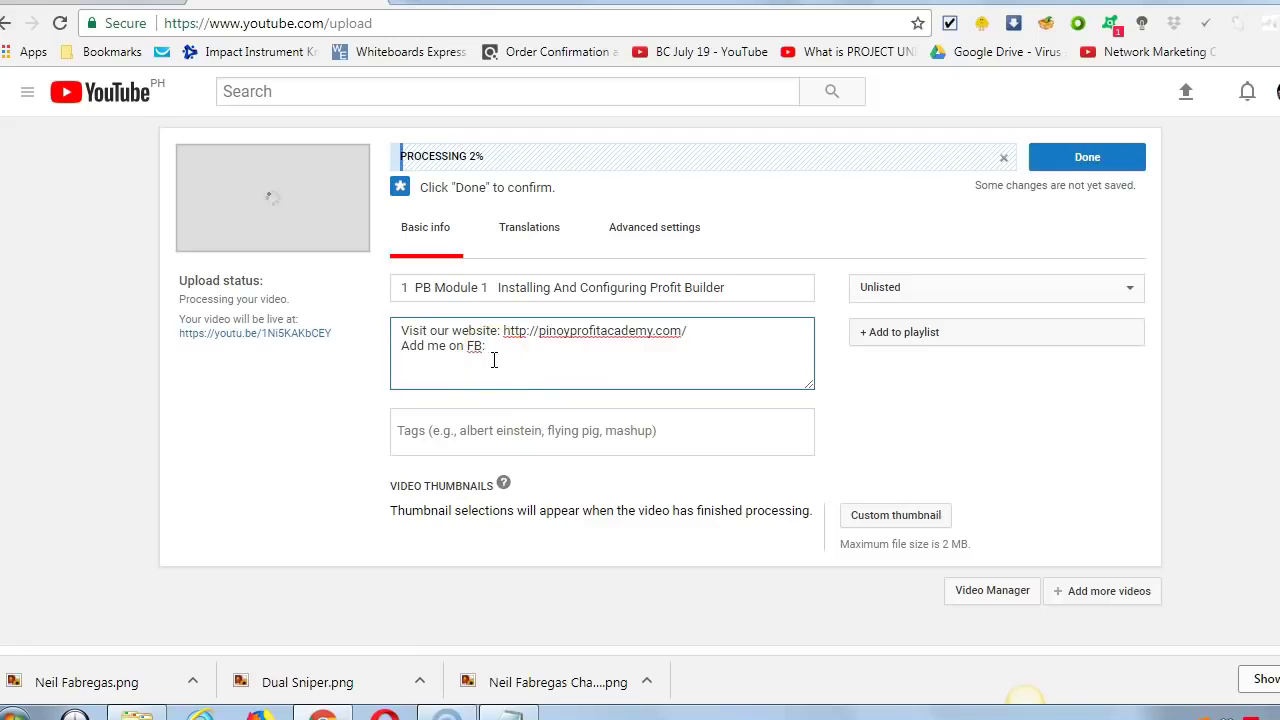
text((link)
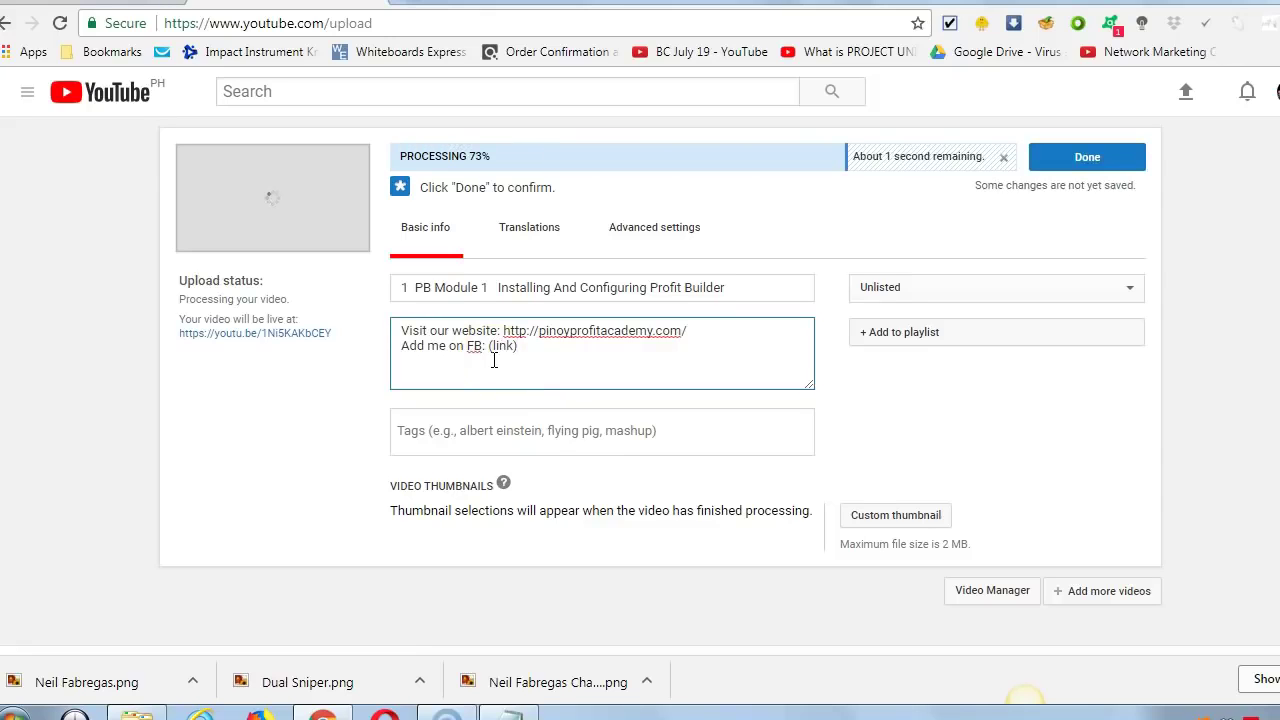
key(BackSpace)
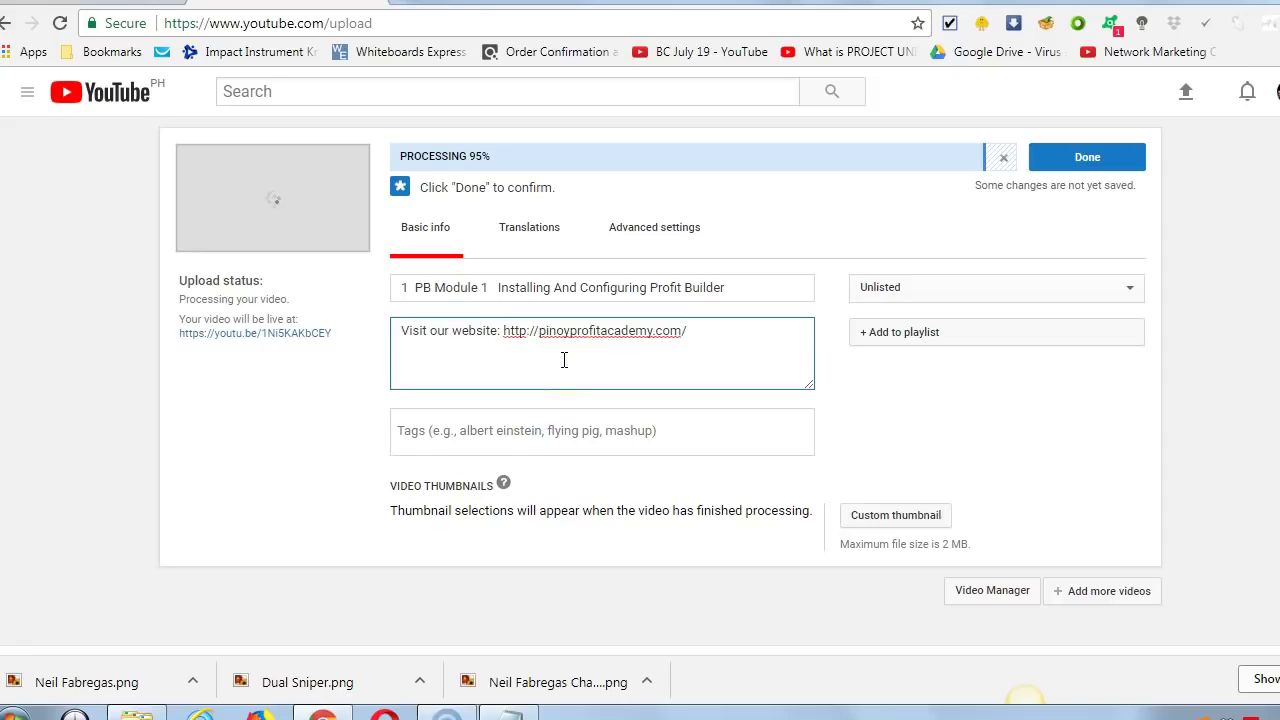
click(555, 360)
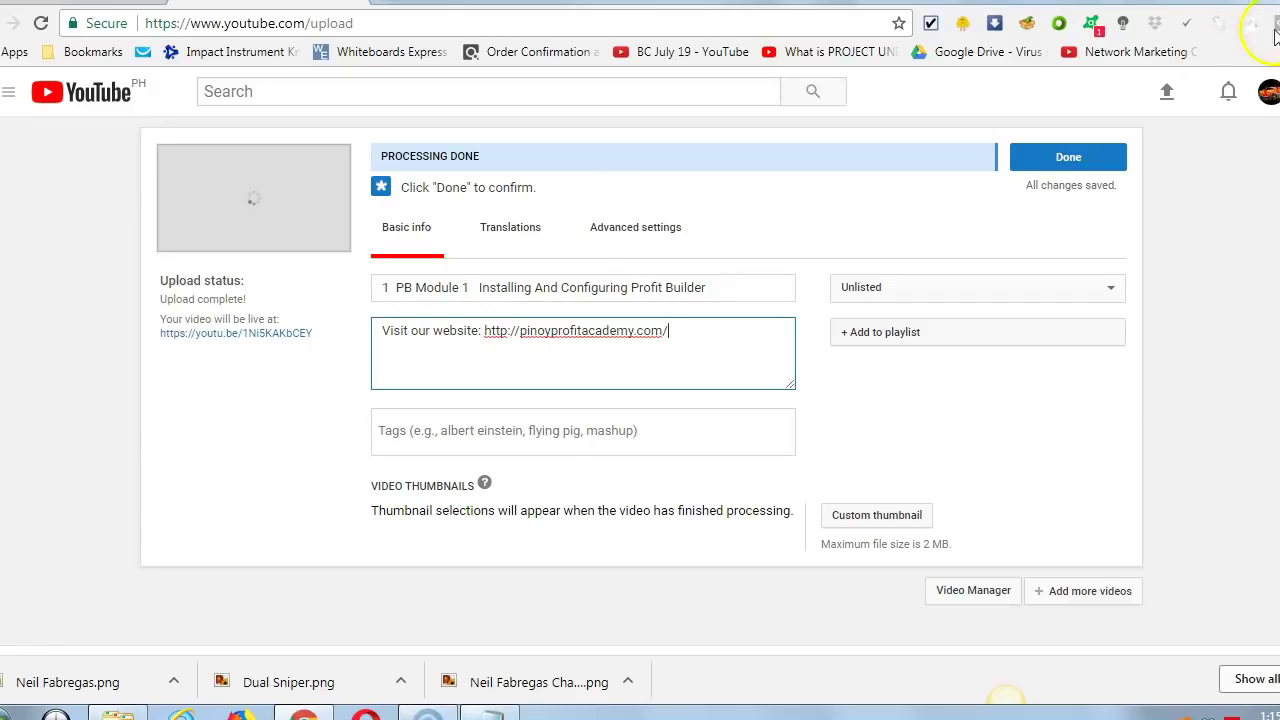
- Fix the title to '1. PB Module 1 - Installing And Configuring Profit Builder'
click(1250, 192)
click(1268, 94)
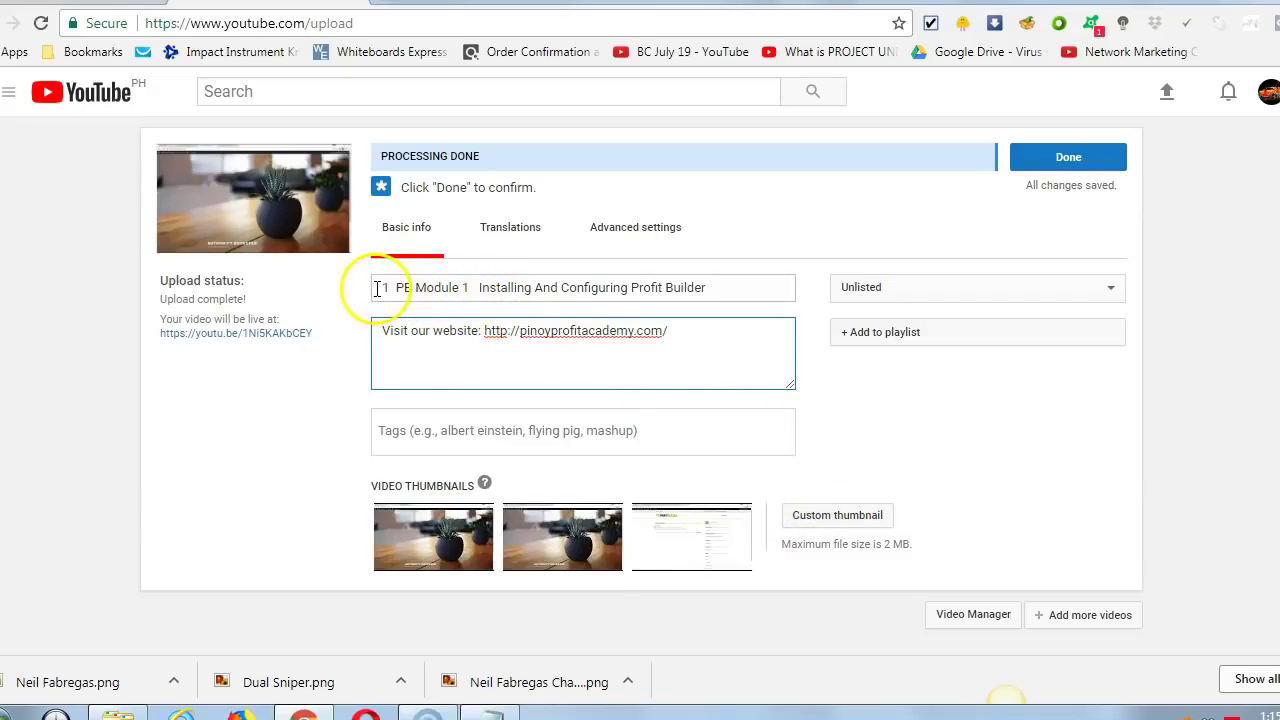
drag(377, 288, 774, 286)
click(731, 289)
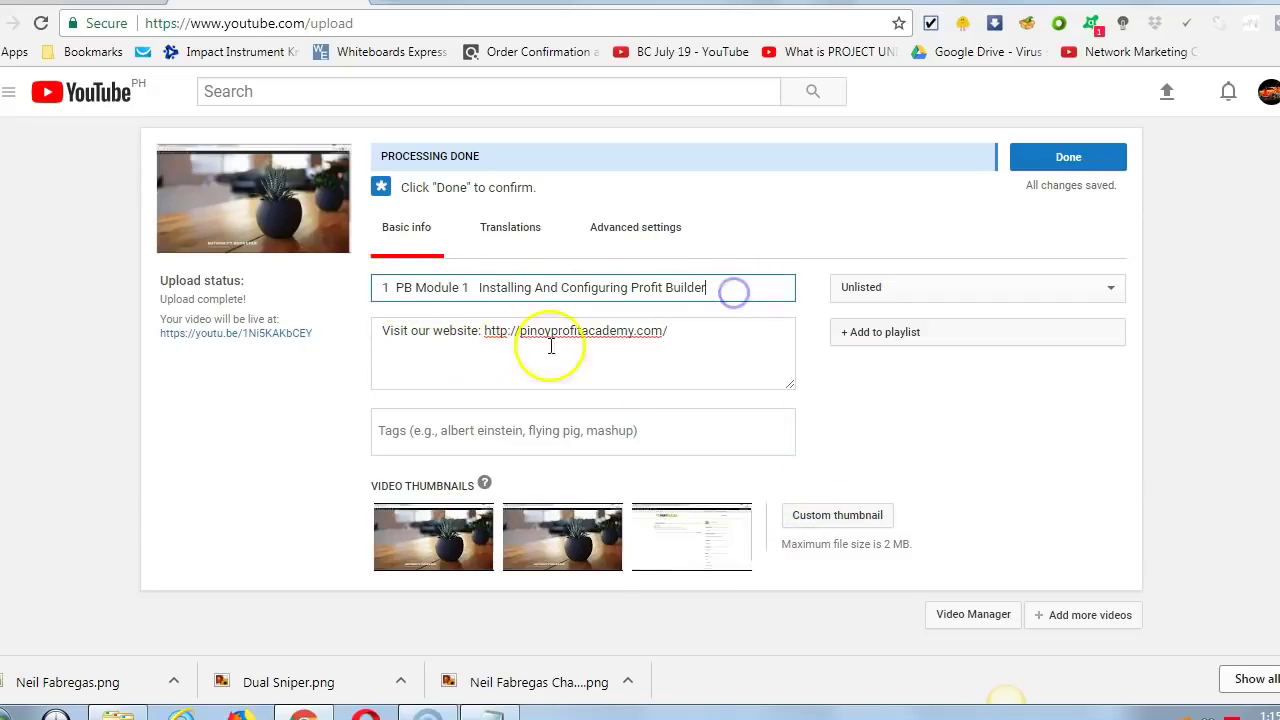
click(387, 289)
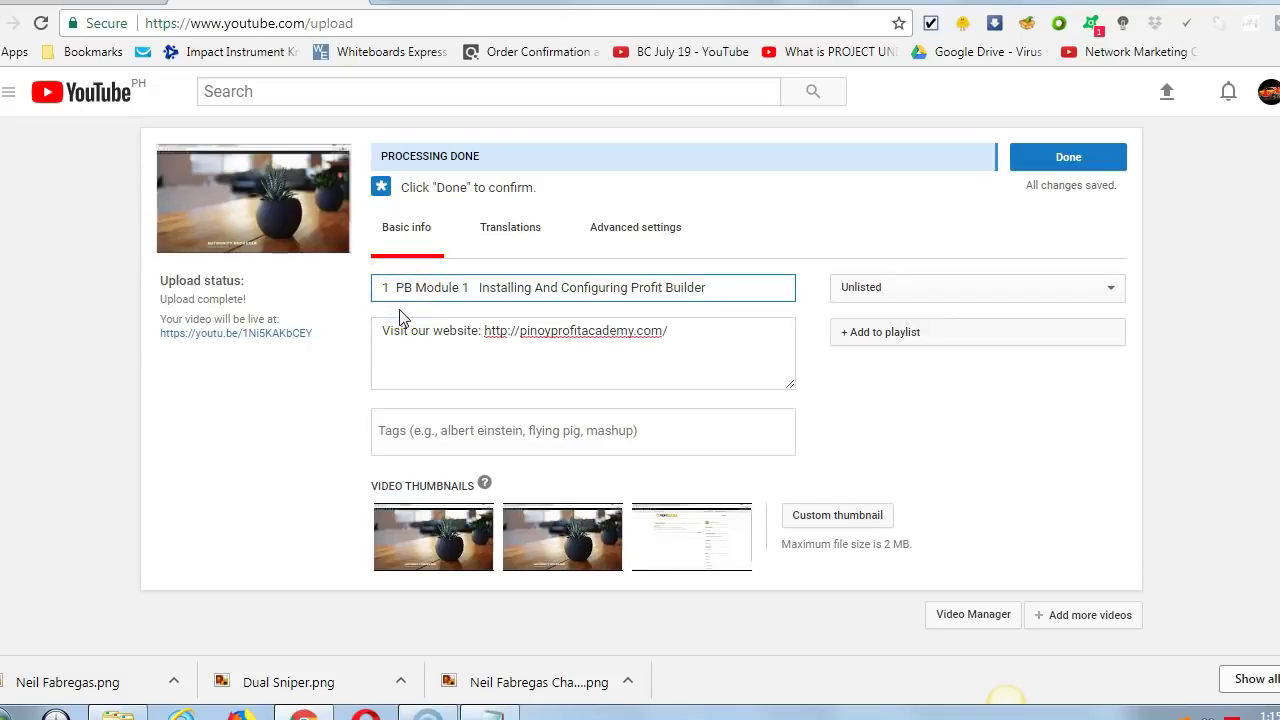
text(.)
key(BackSpace)
click(407, 324)
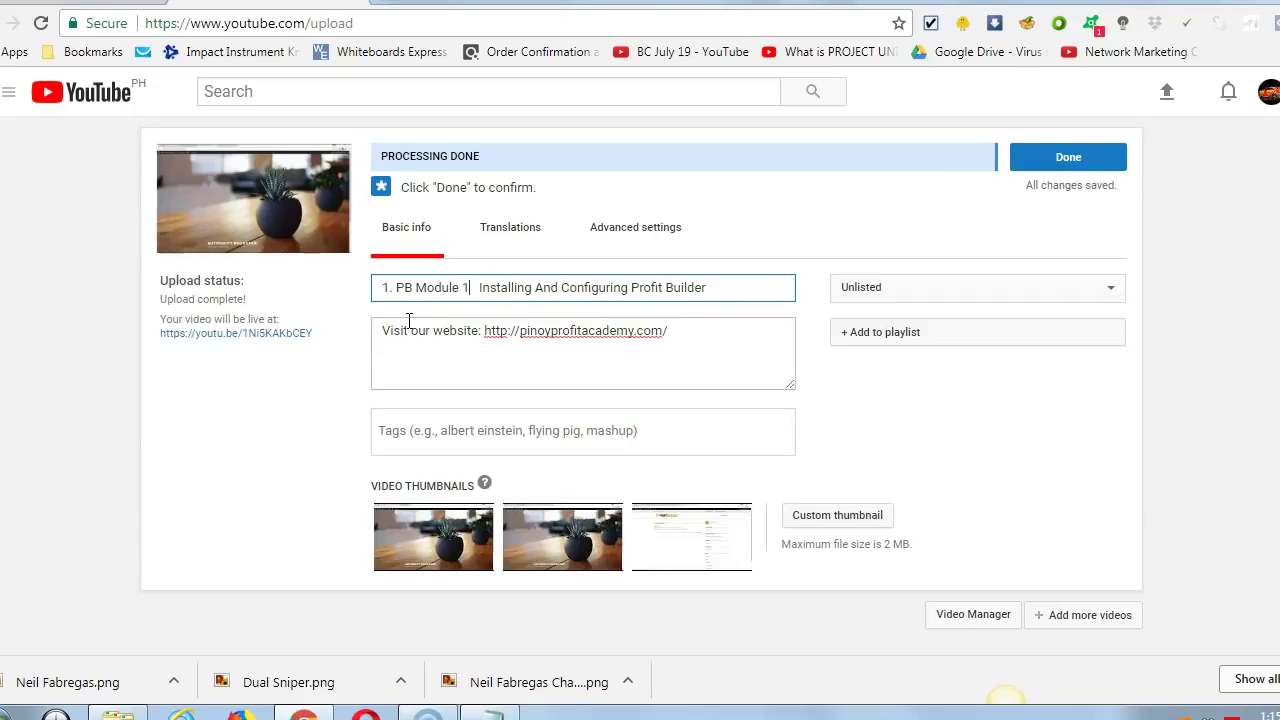
text(-)
key(BackSpace)
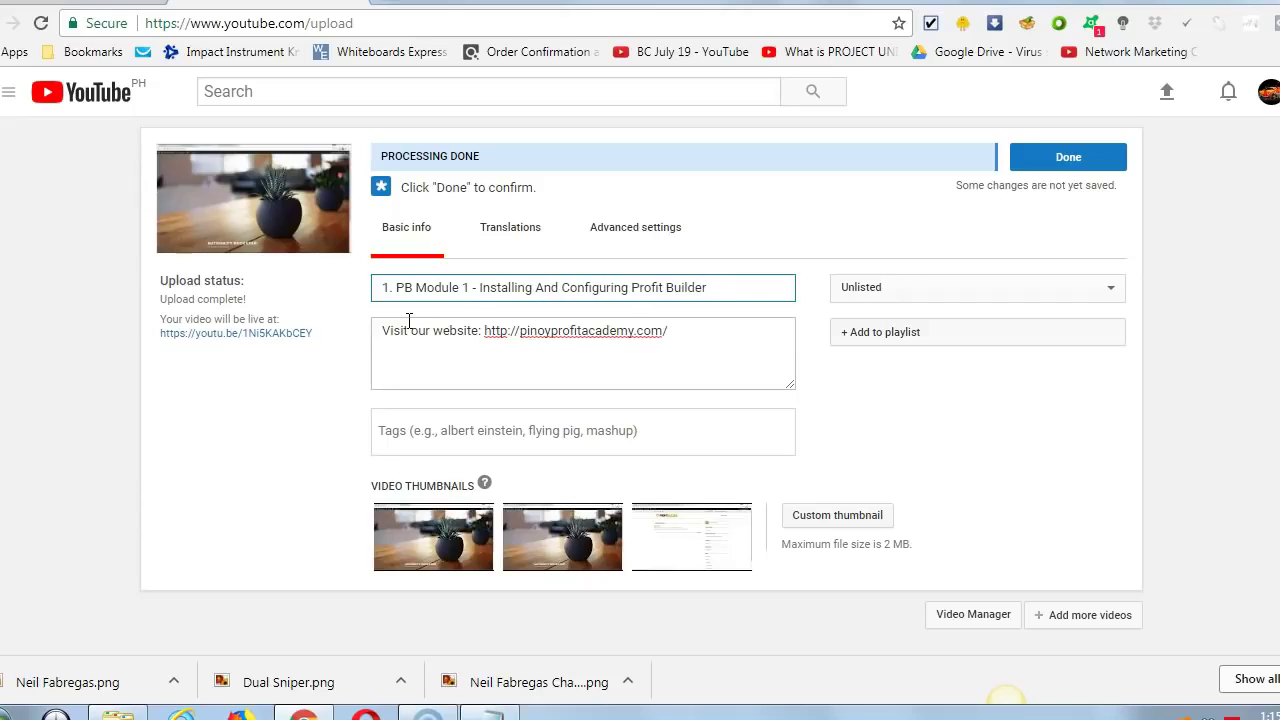
key(Left)
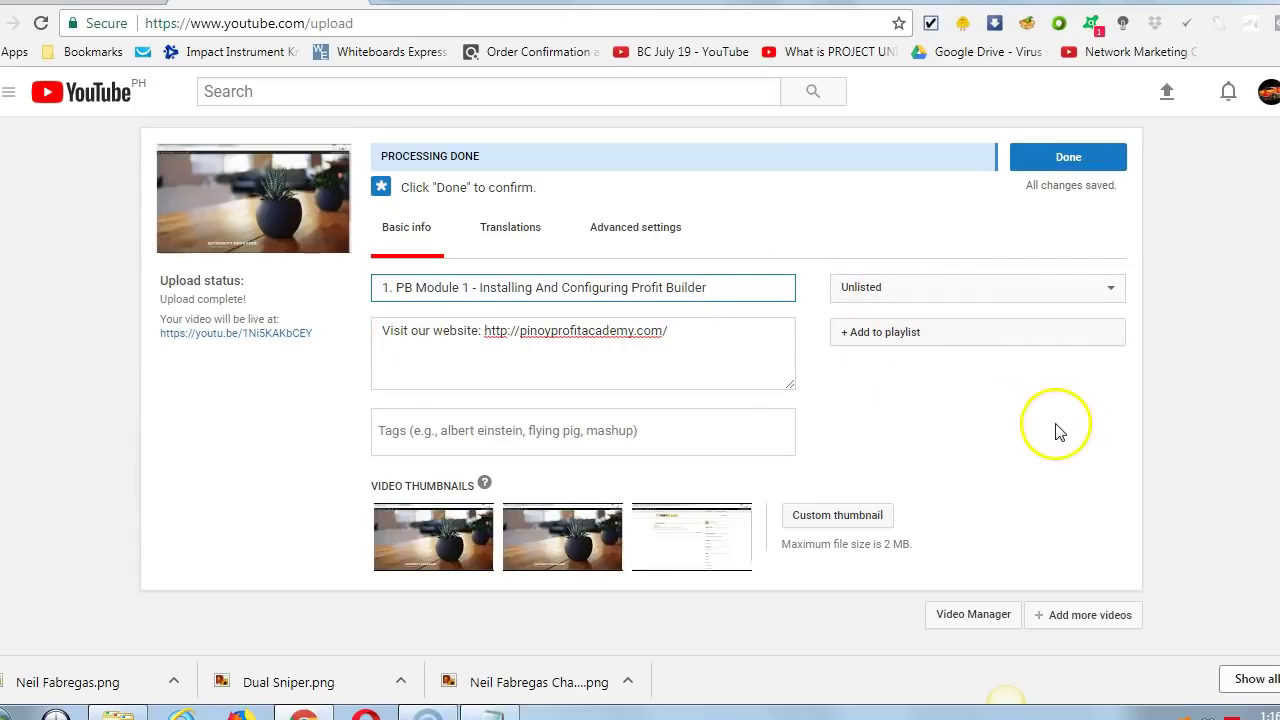
click(891, 334)
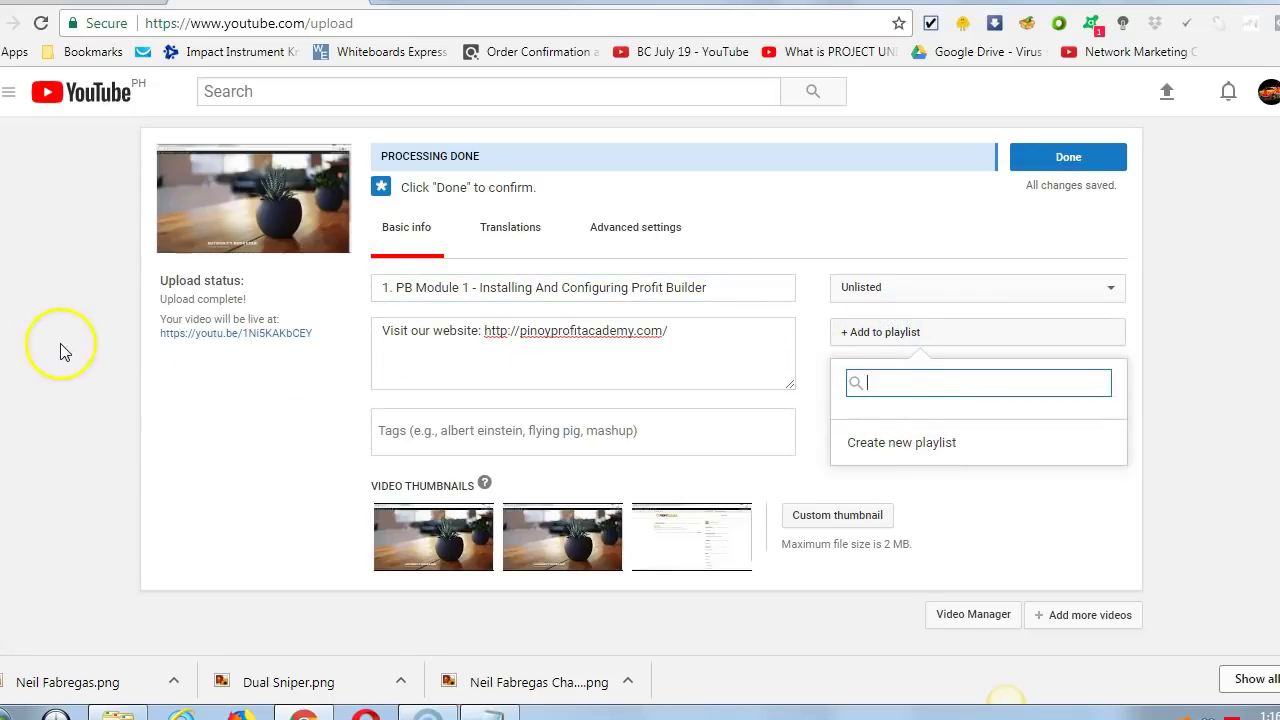
click(1204, 320)
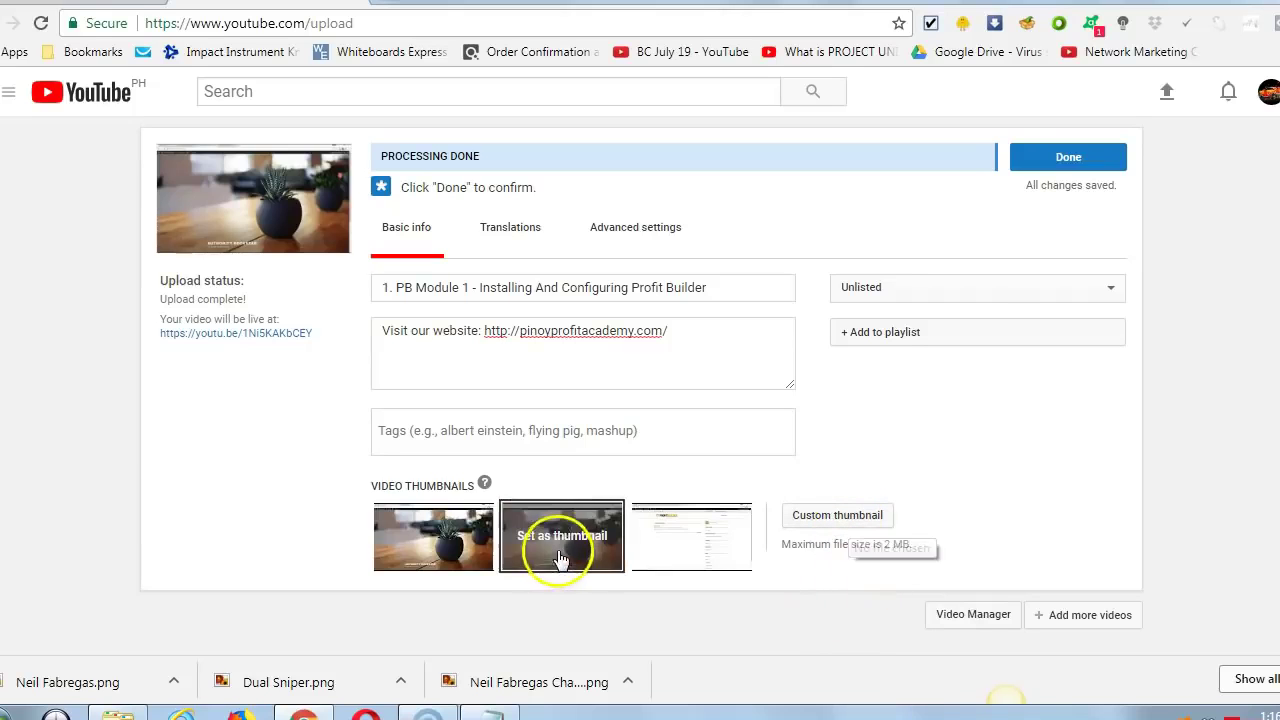
mouse_move(573, 527)
mouse_move(443, 550)
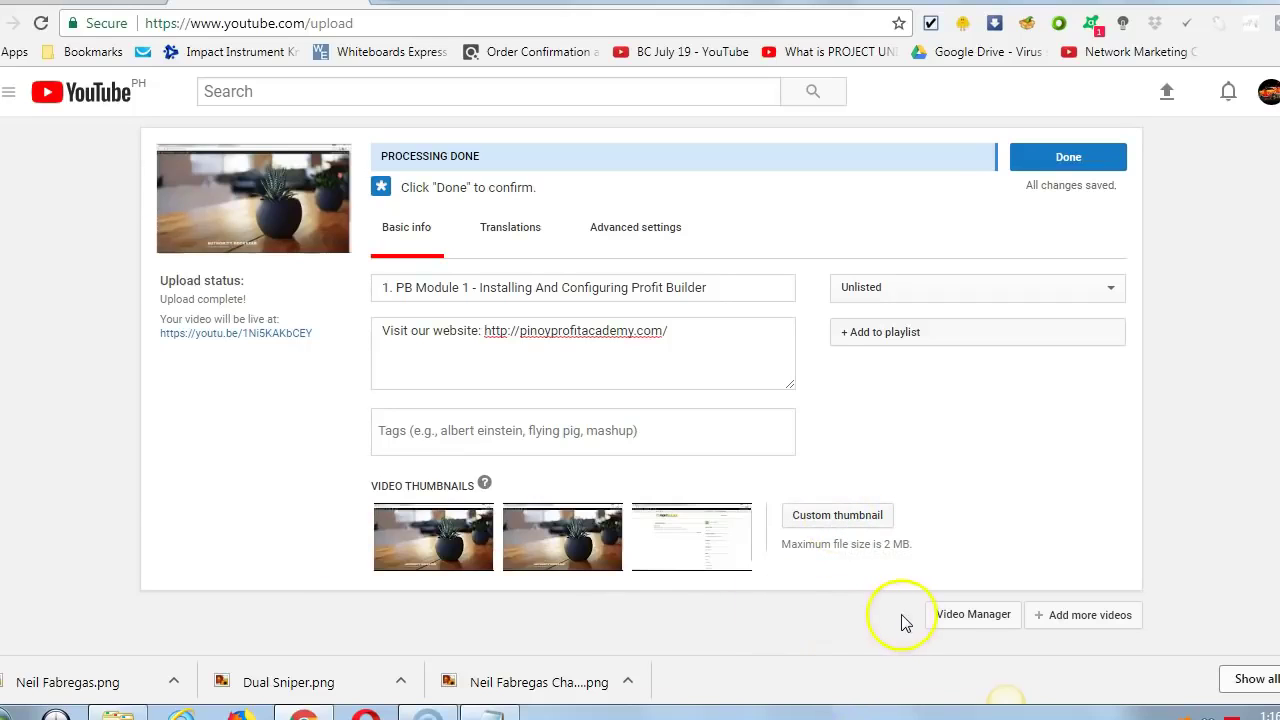
- Set the 'blog' image from Downloads as the custom thumbnail and finish the upload with Done
click(838, 516)
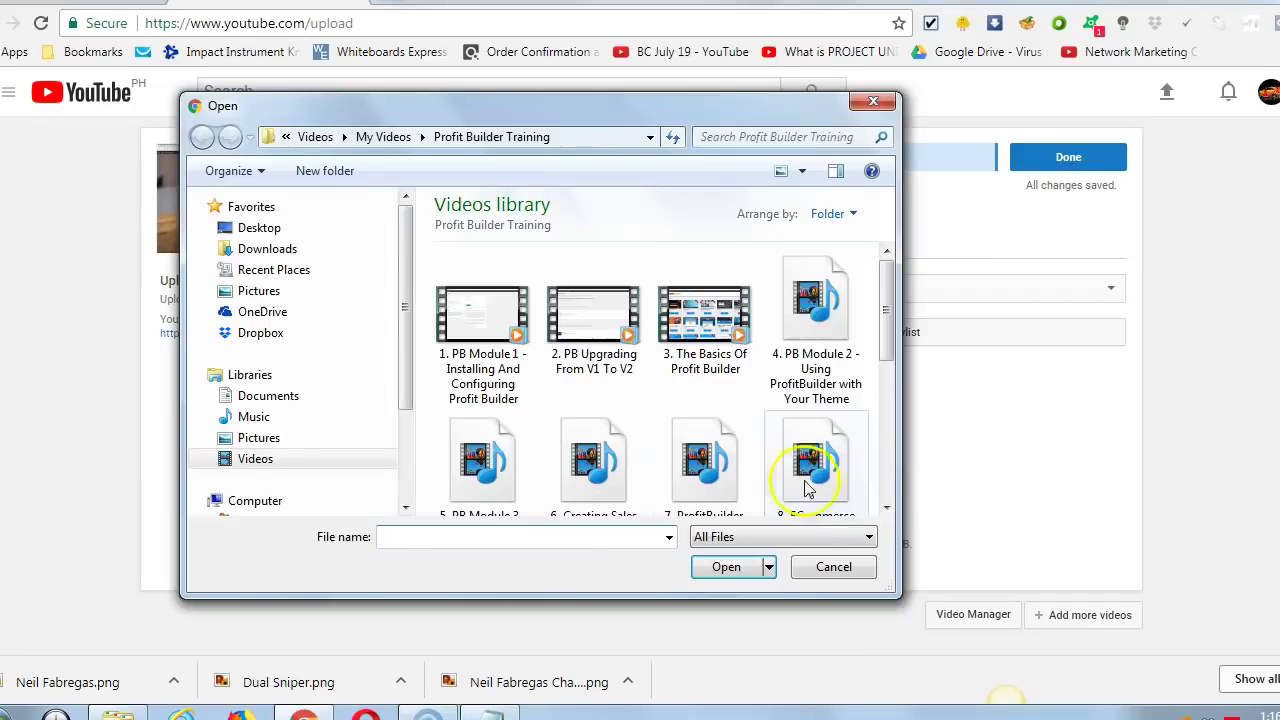
click(272, 252)
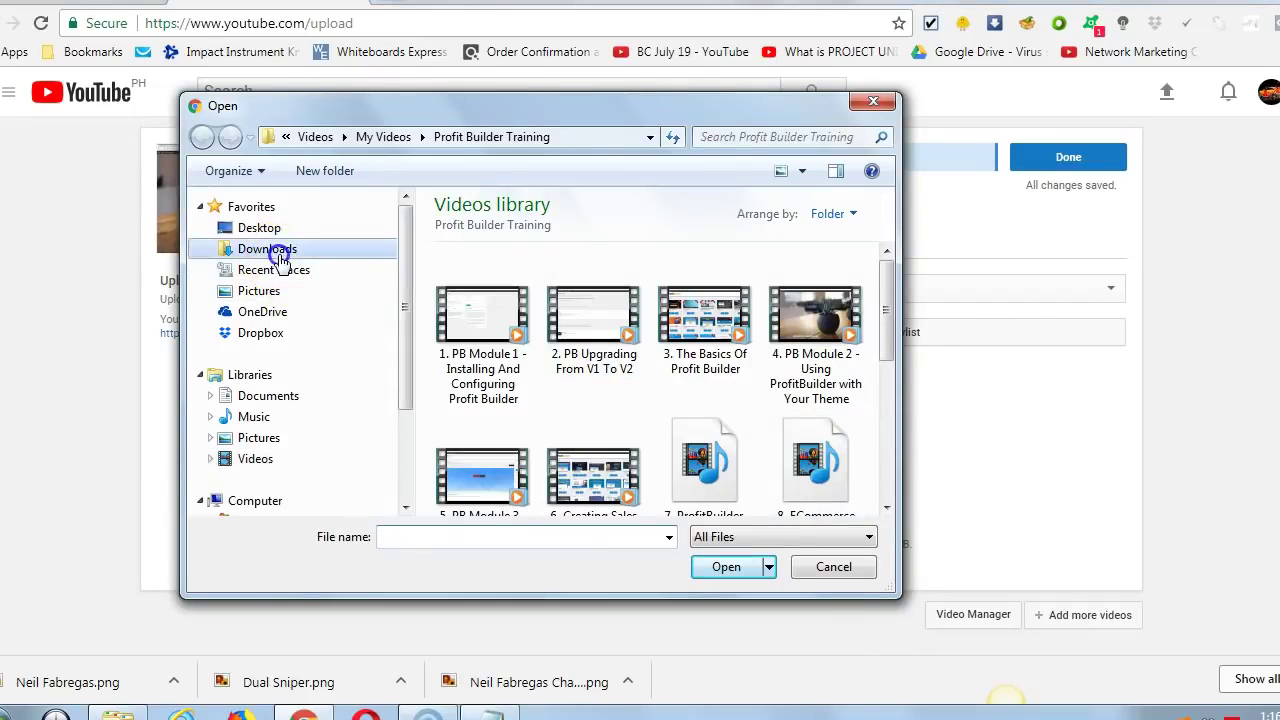
drag(885, 213, 889, 351)
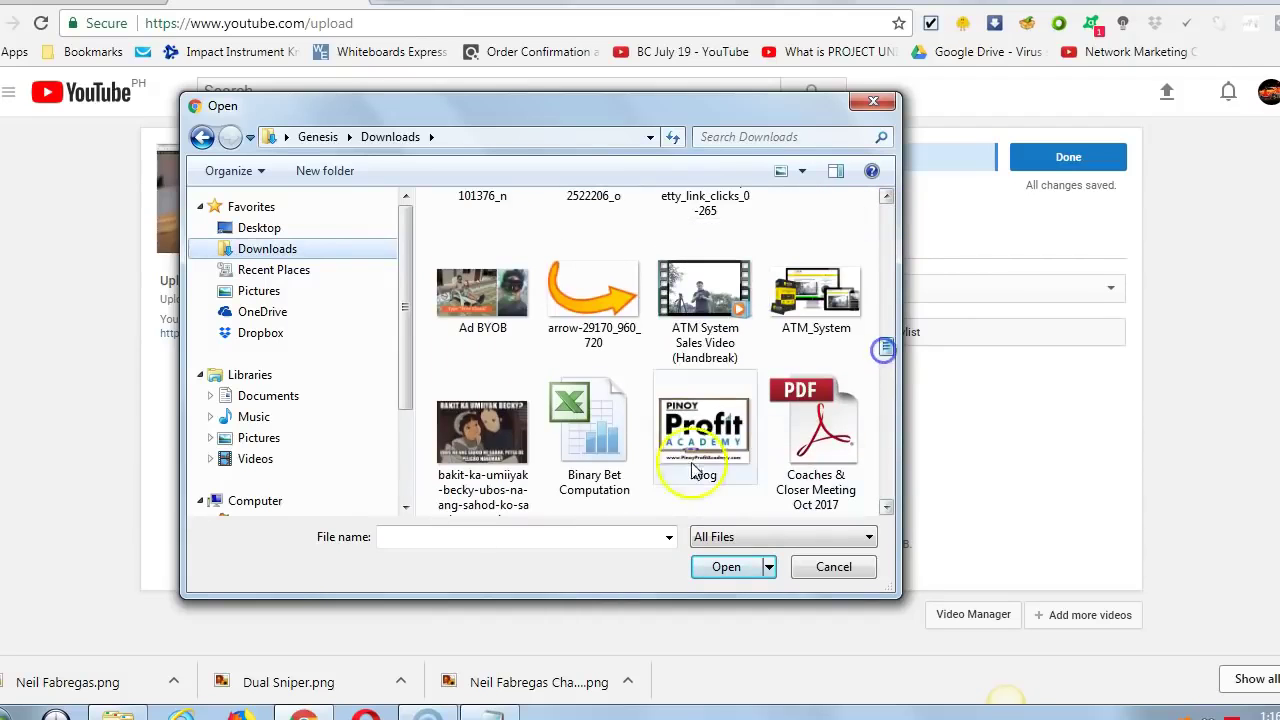
click(708, 432)
click(726, 566)
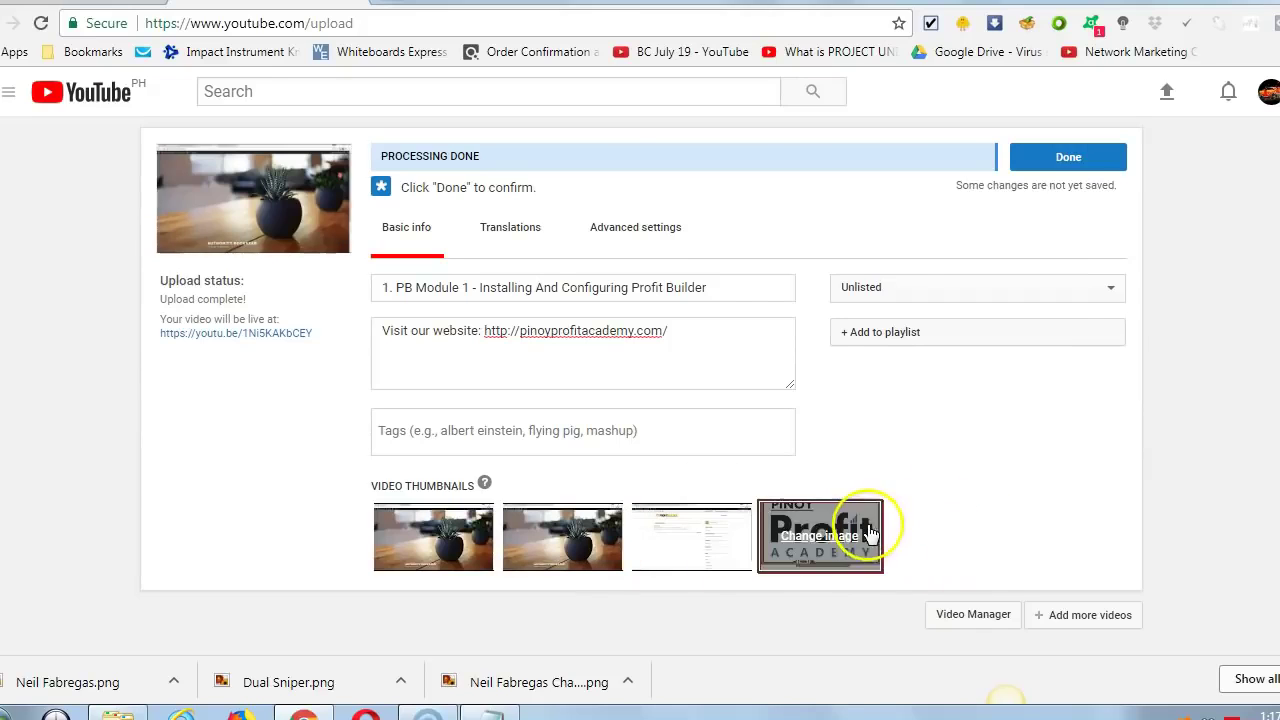
click(1076, 165)
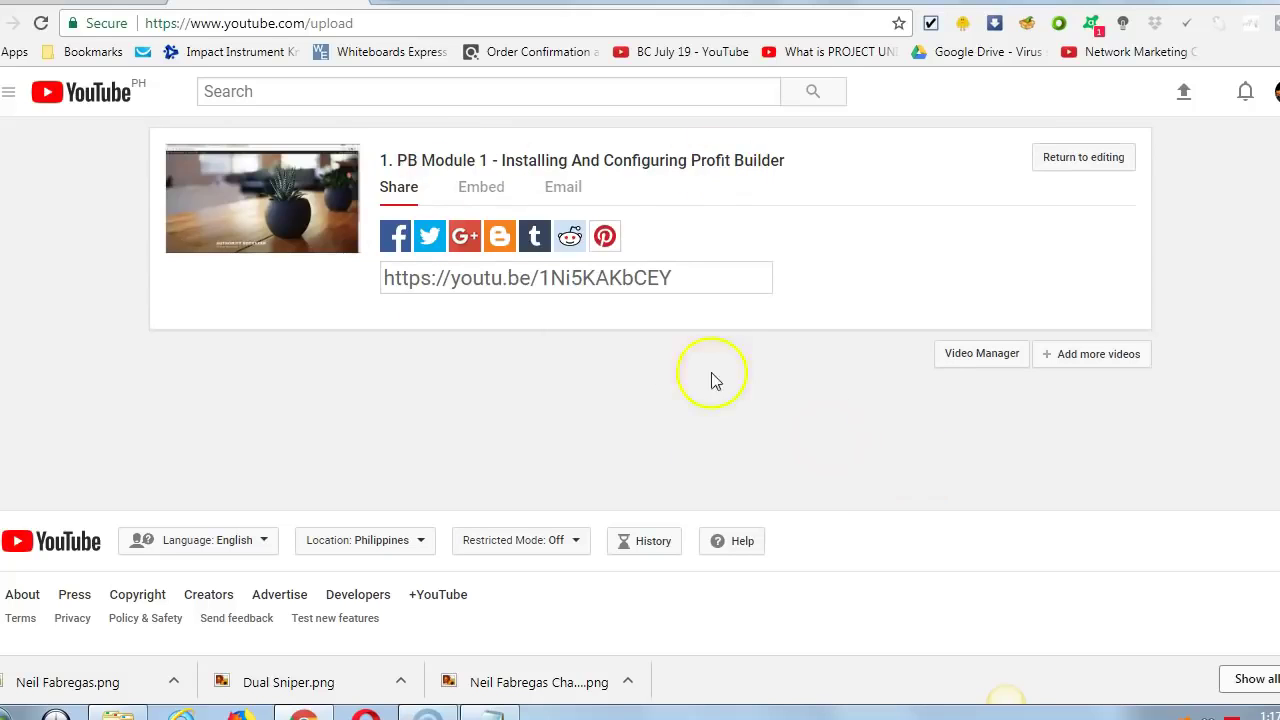
- Return to editing the uploaded video's details, then head to Video Manager
click(1086, 160)
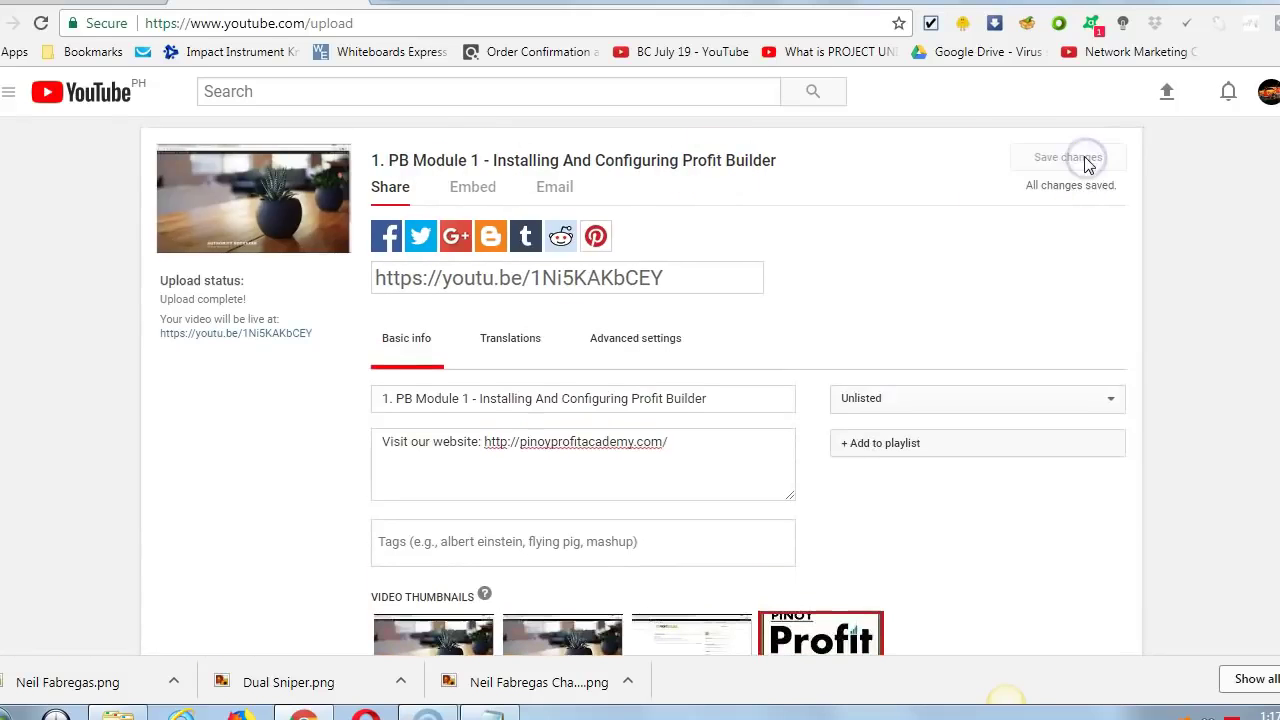
scroll(1035, 220, down, 3)
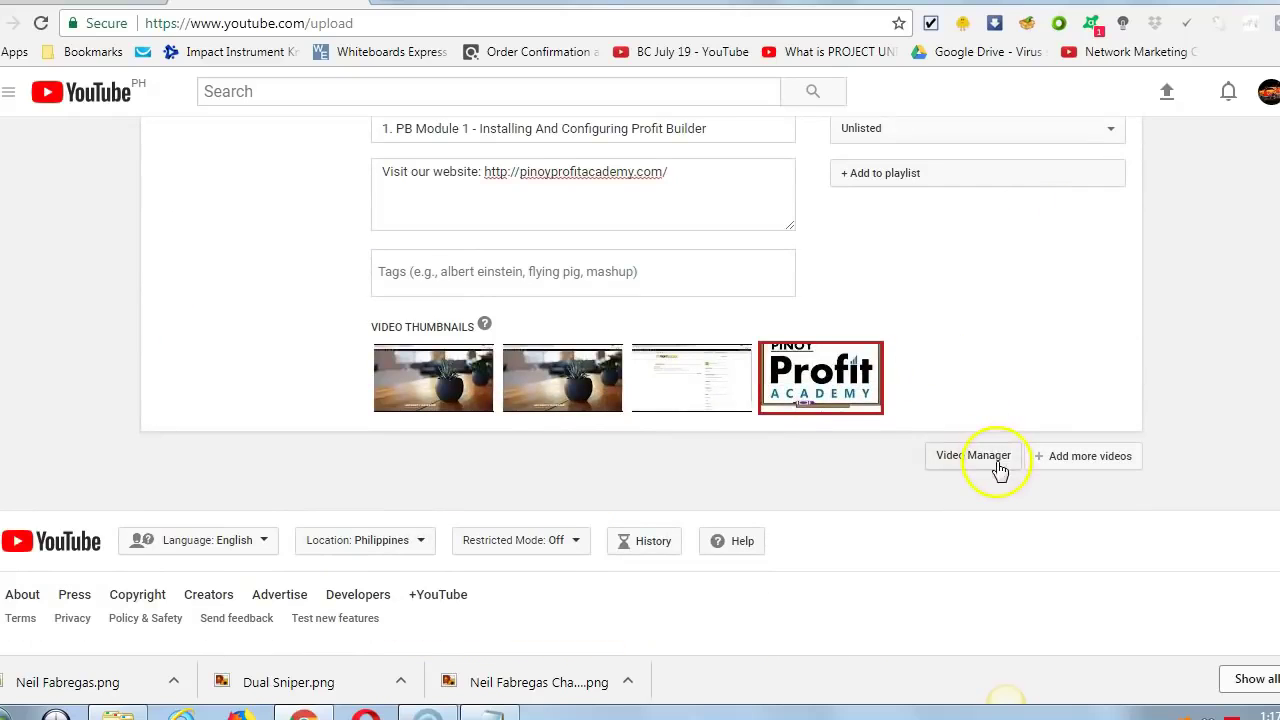
click(966, 462)
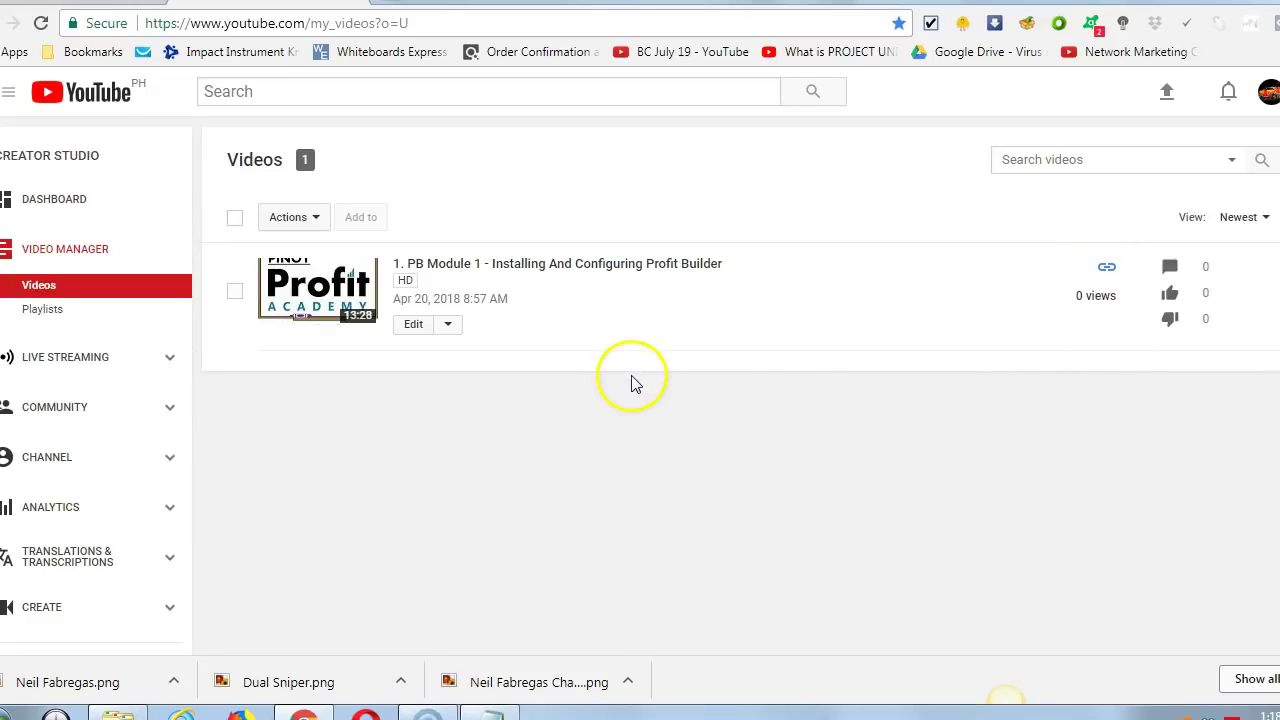
- Scroll Video Manager to check the single Unlisted PB Module 1 video (13:28, 0 views)
scroll(672, 411, down, 4)
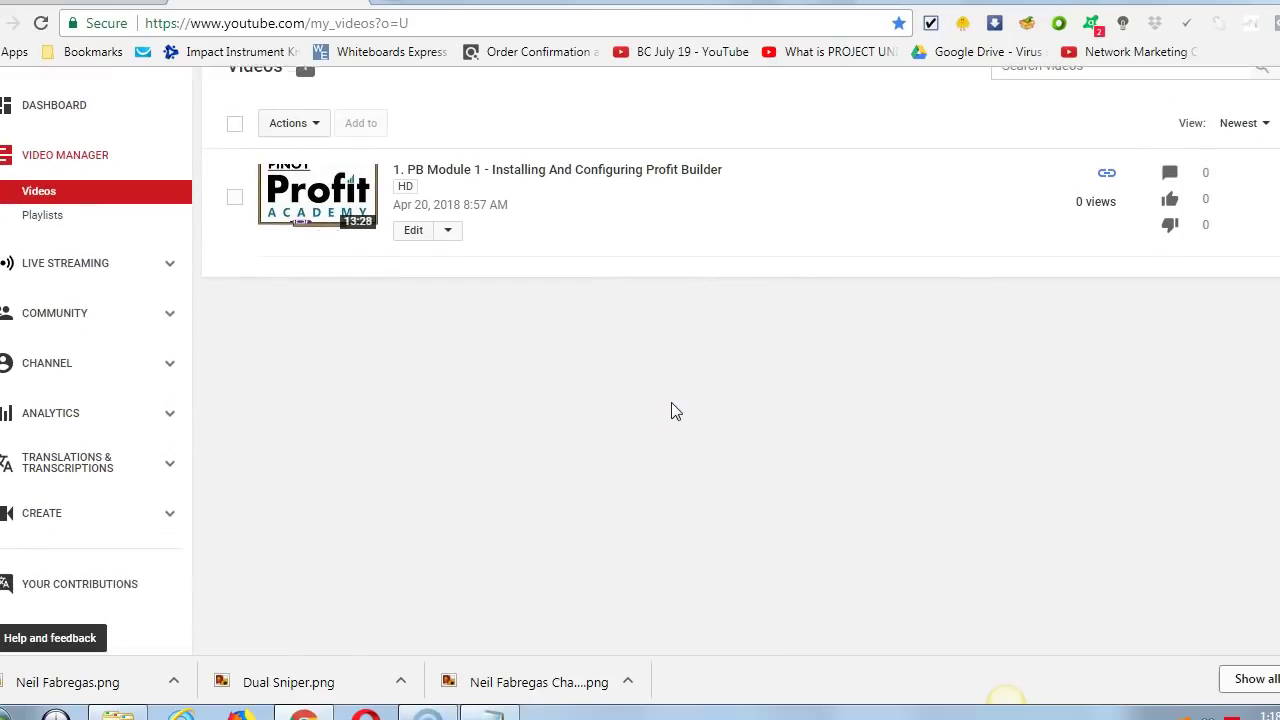
scroll(674, 411, up, 5)
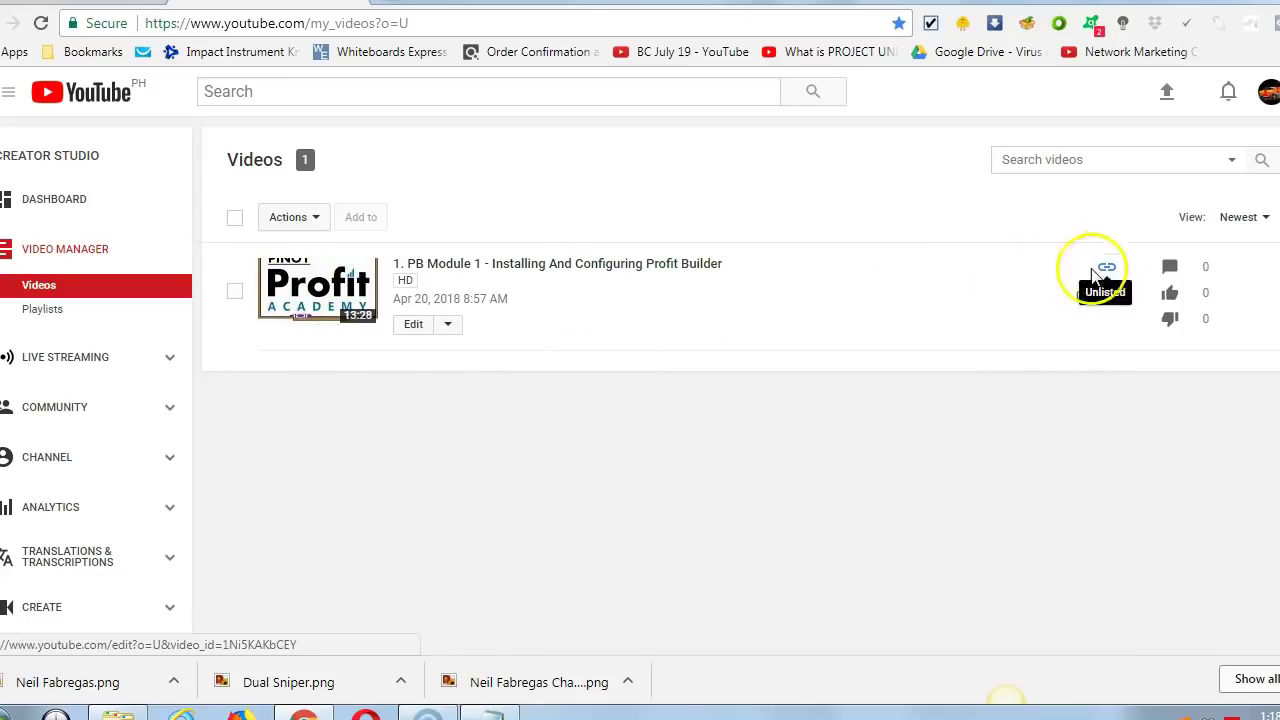
scroll(1010, 358, down, 2)
scroll(1010, 358, up, 2)
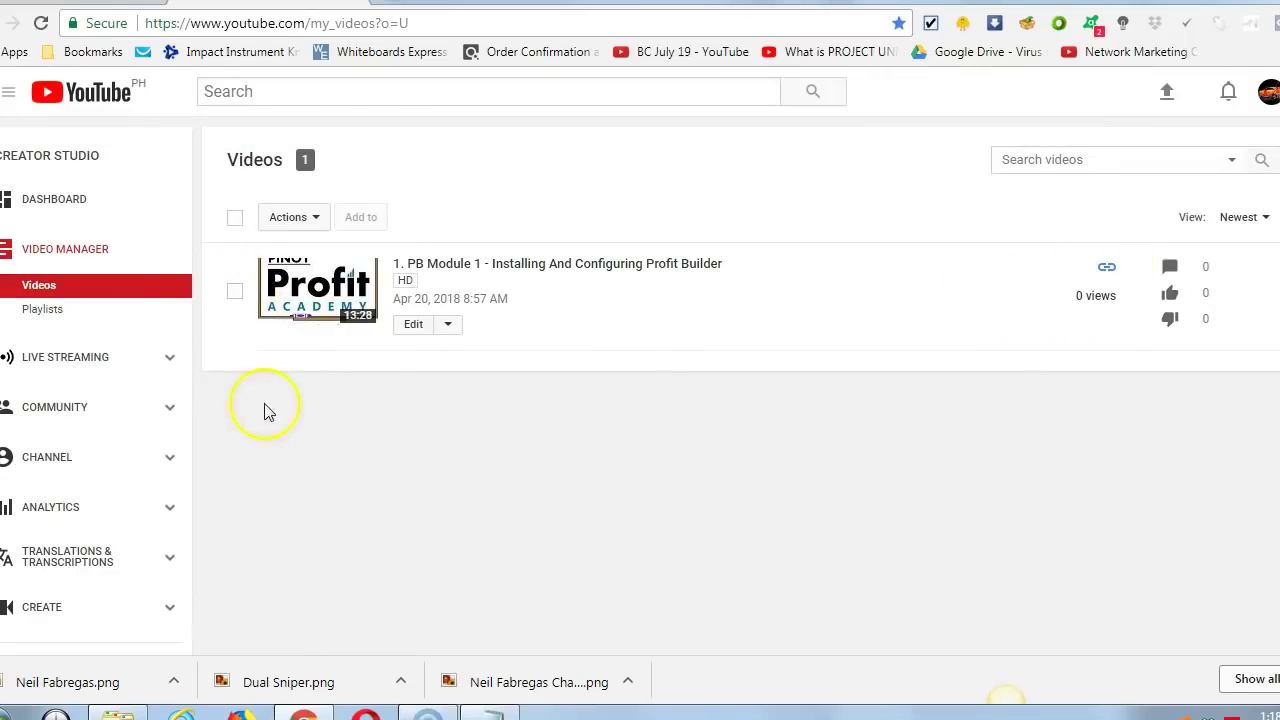
- Open the PB Module 1 edit page and try switching its privacy to Public
click(414, 326)
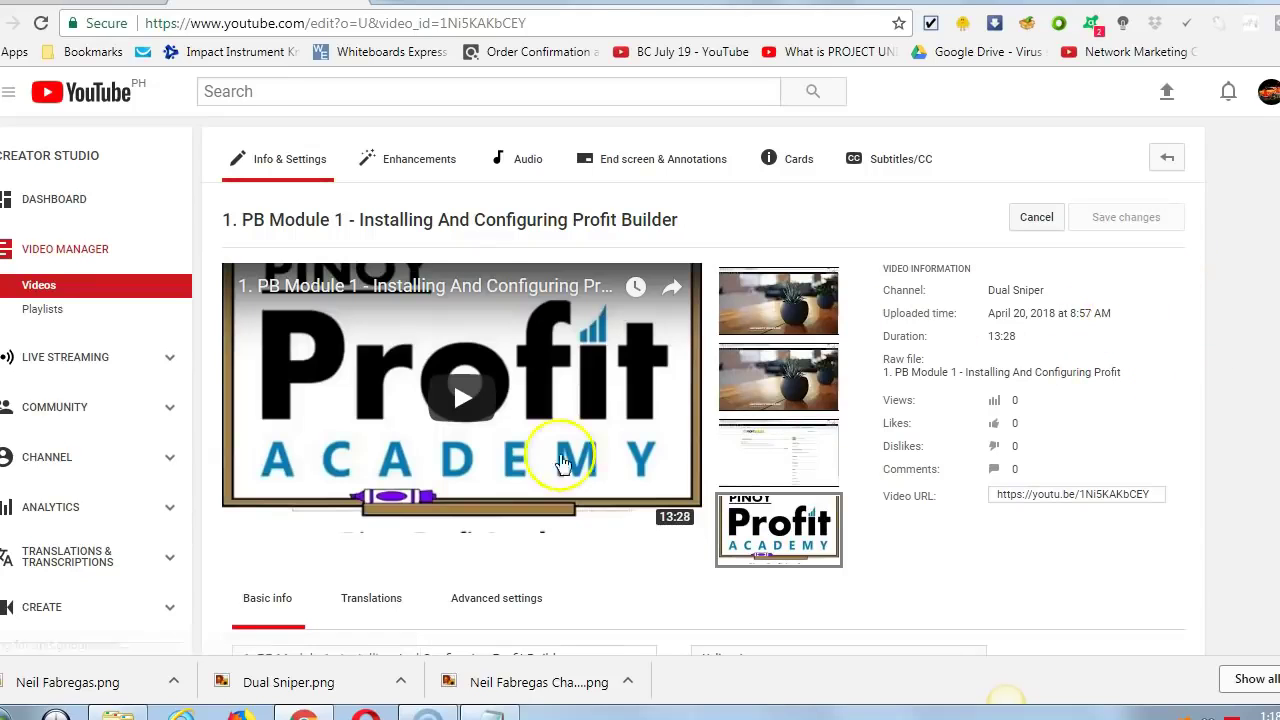
scroll(548, 465, down, 2)
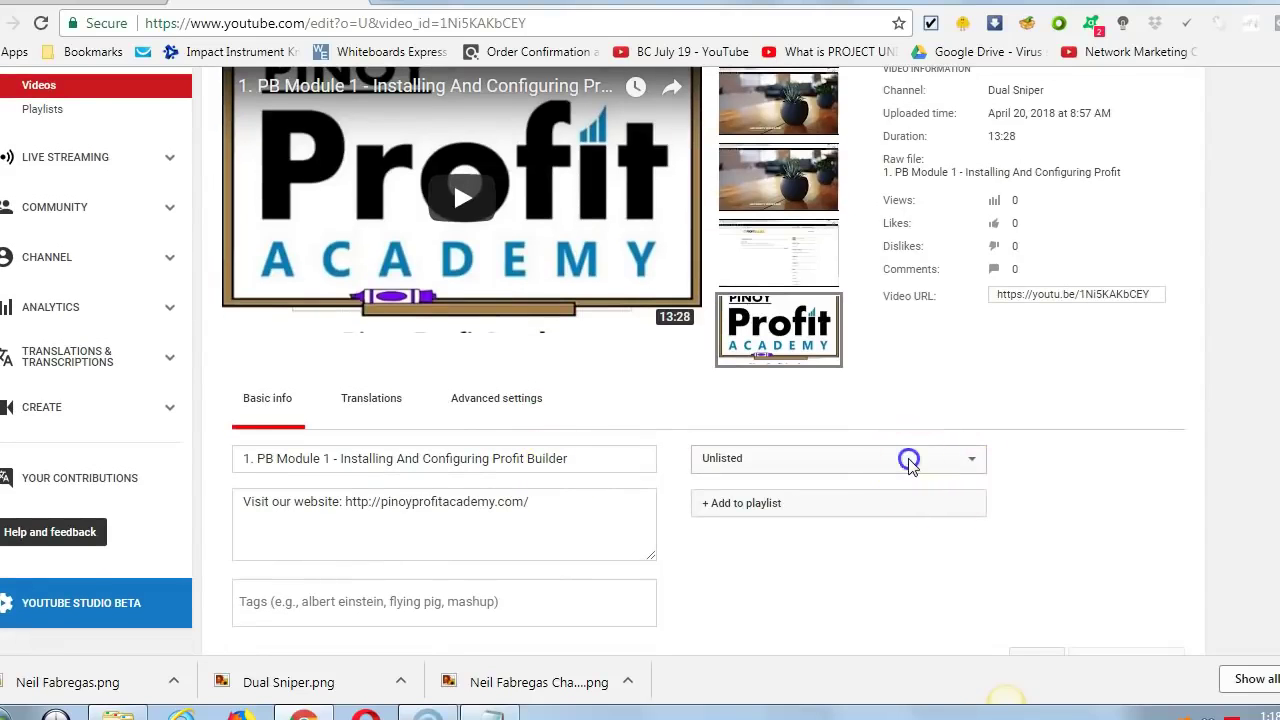
click(908, 458)
click(1225, 443)
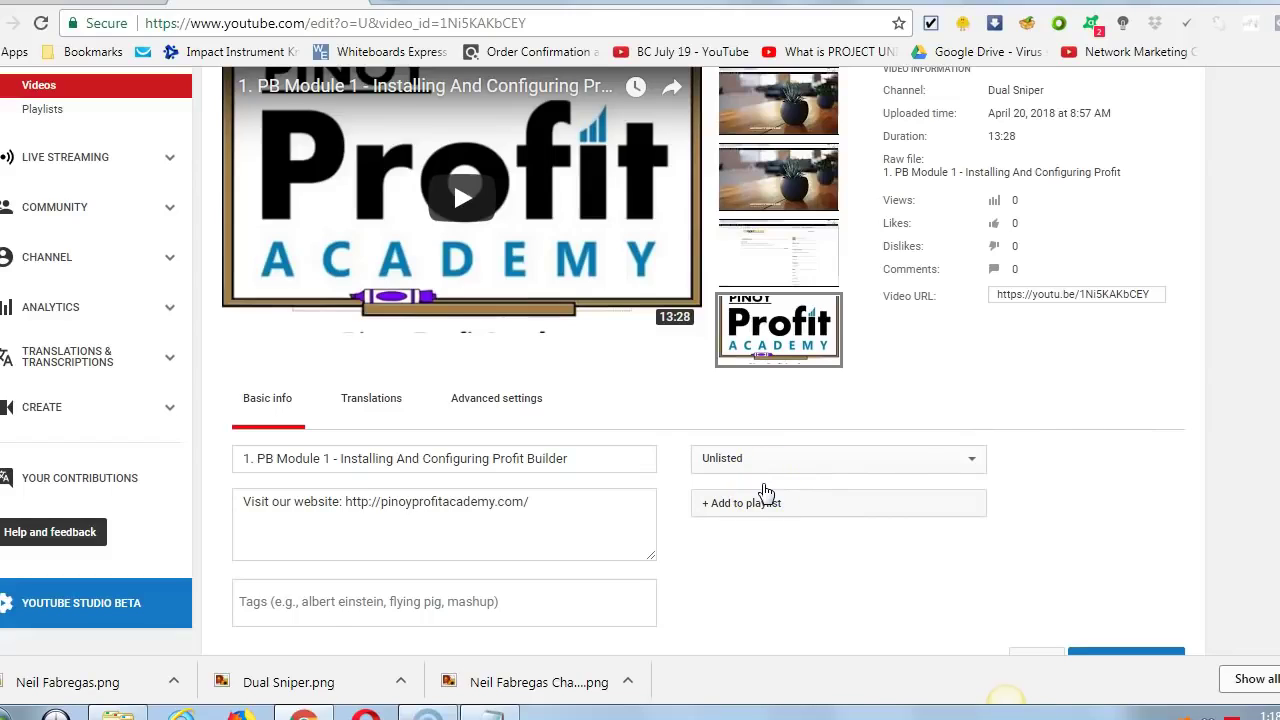
click(787, 472)
click(891, 464)
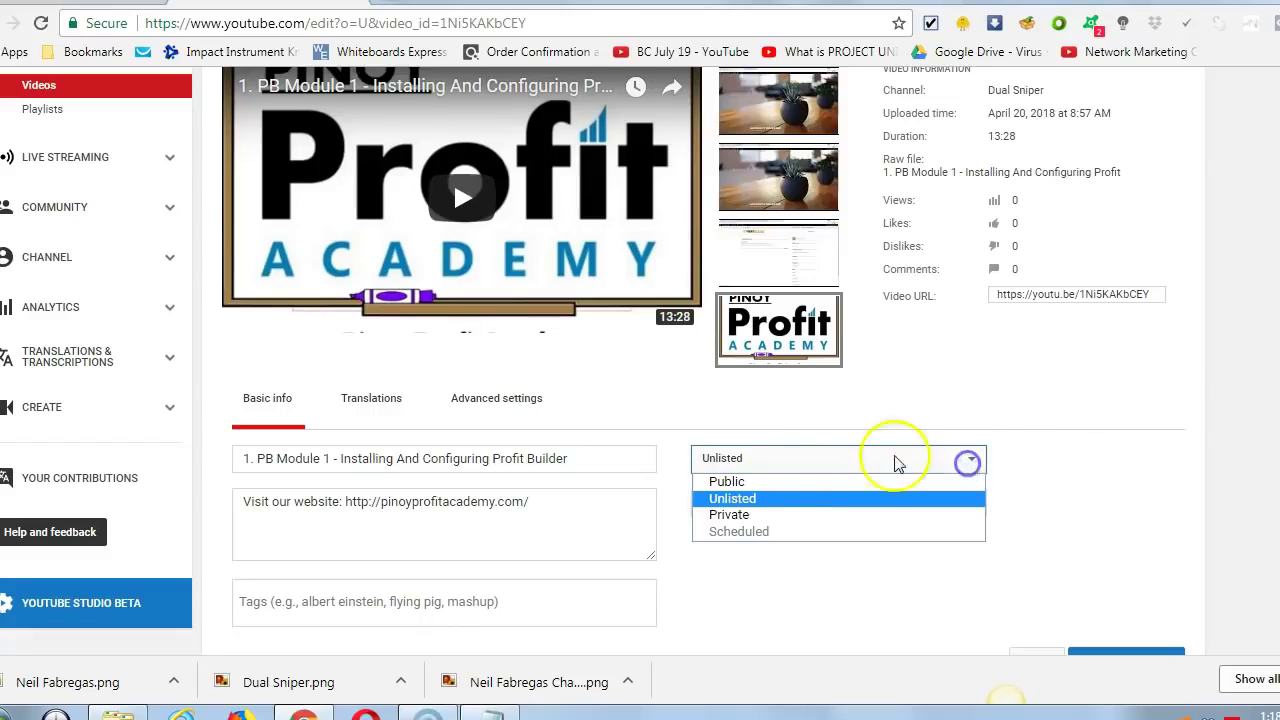
click(1134, 463)
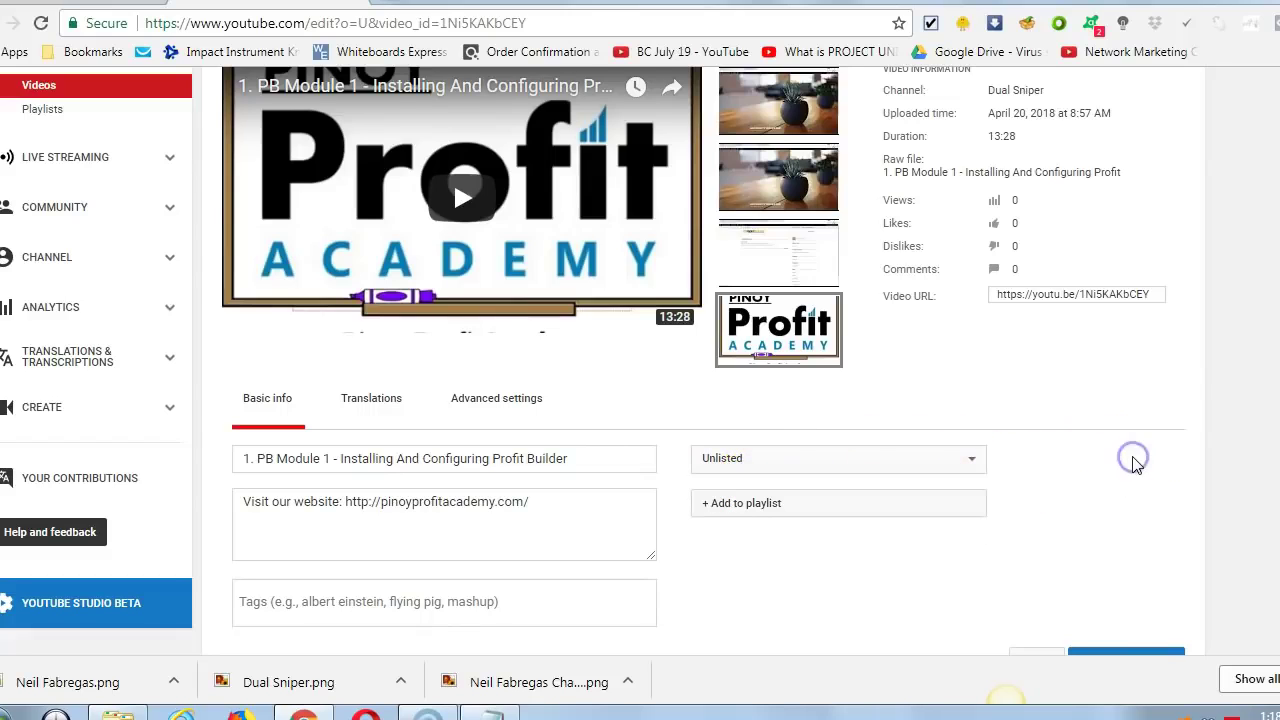
click(960, 460)
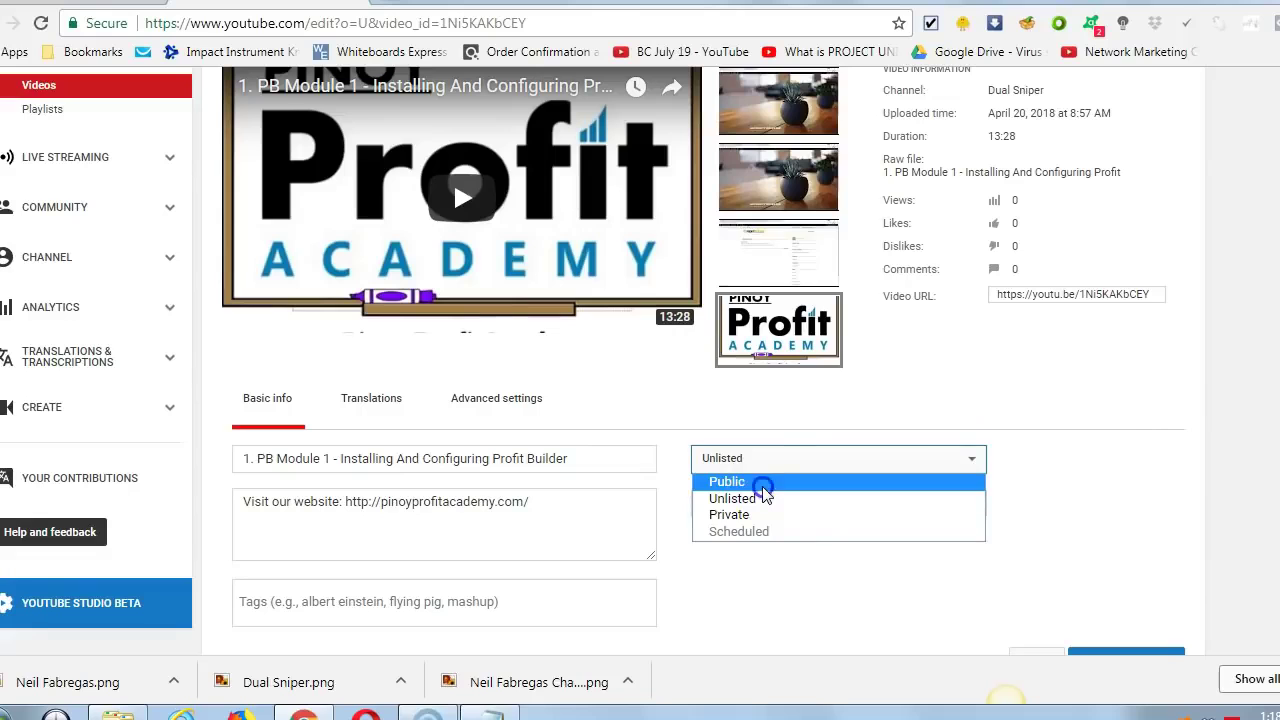
click(763, 485)
- Set the video's privacy back to Unlisted
scroll(760, 480, down, 2)
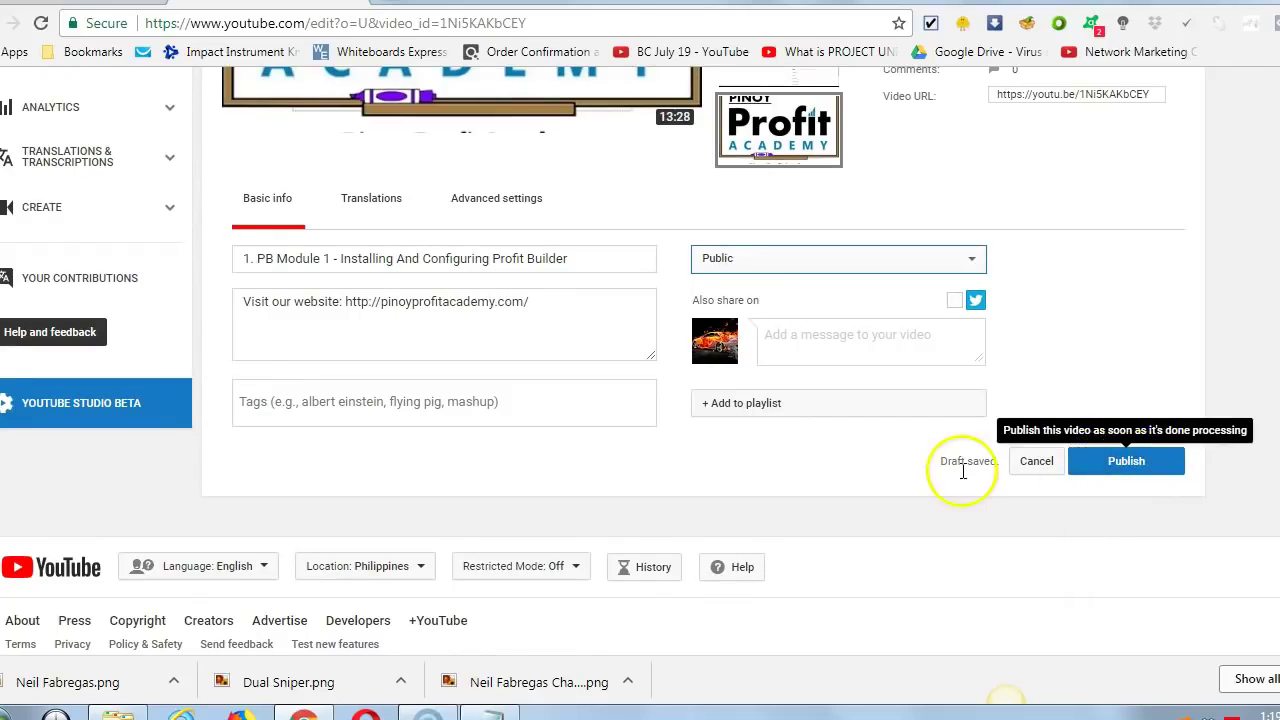
scroll(962, 485, up, 1)
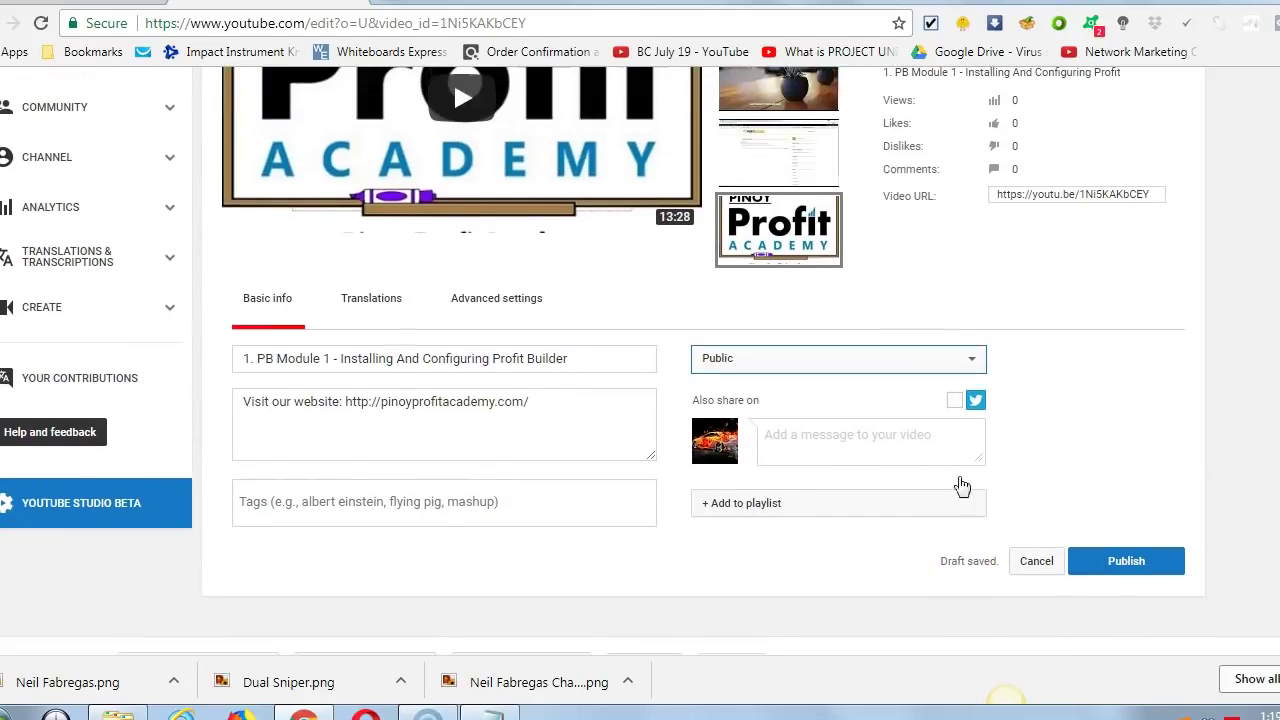
click(968, 362)
click(805, 412)
scroll(1108, 449, up, 1)
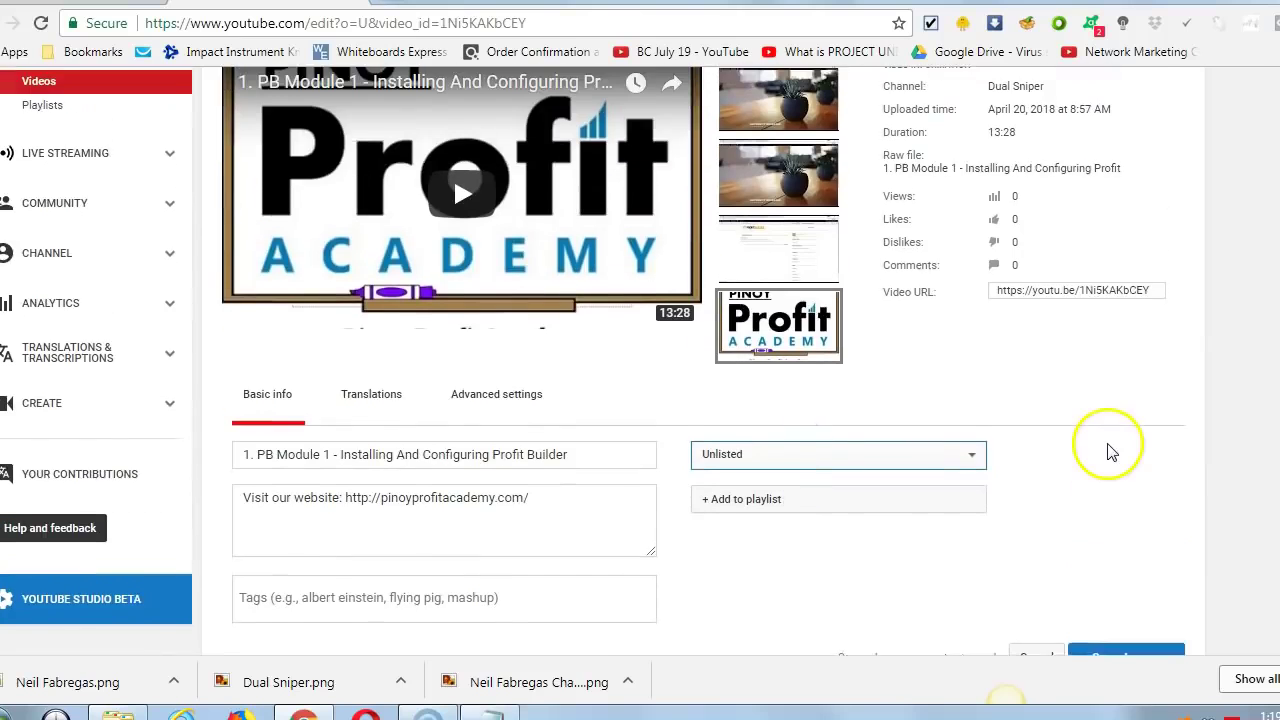
click(965, 462)
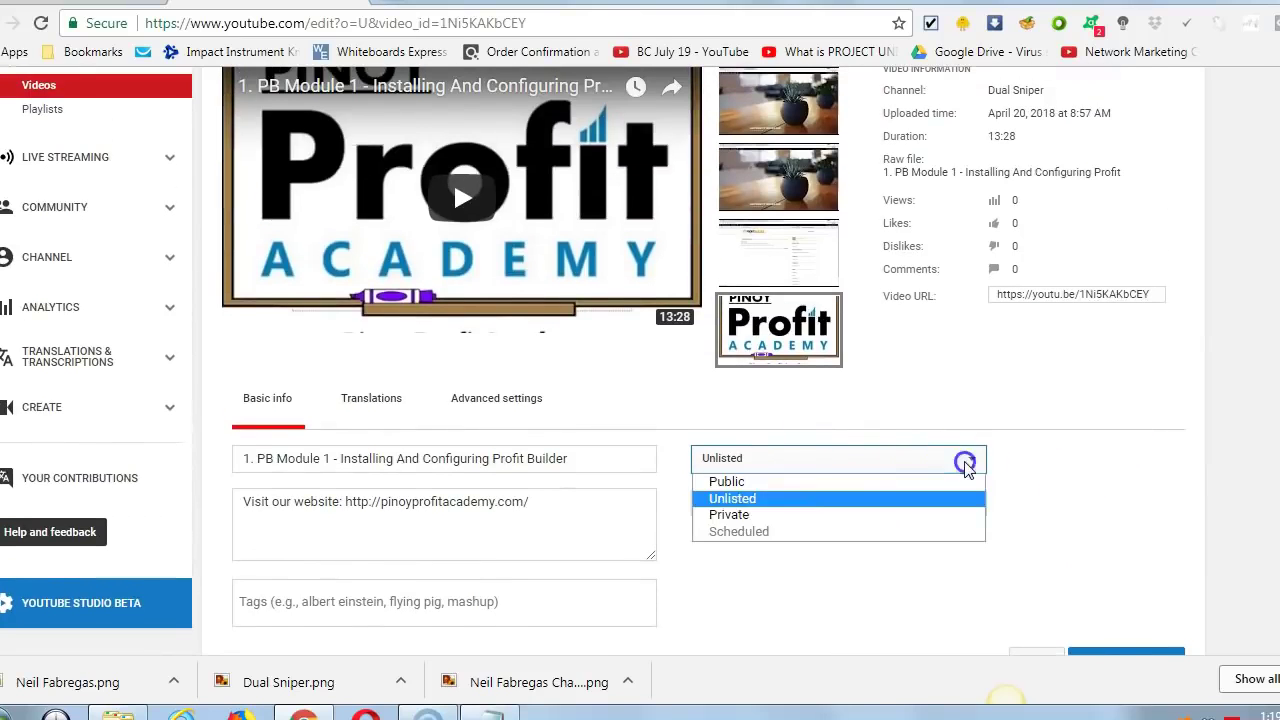
click(740, 498)
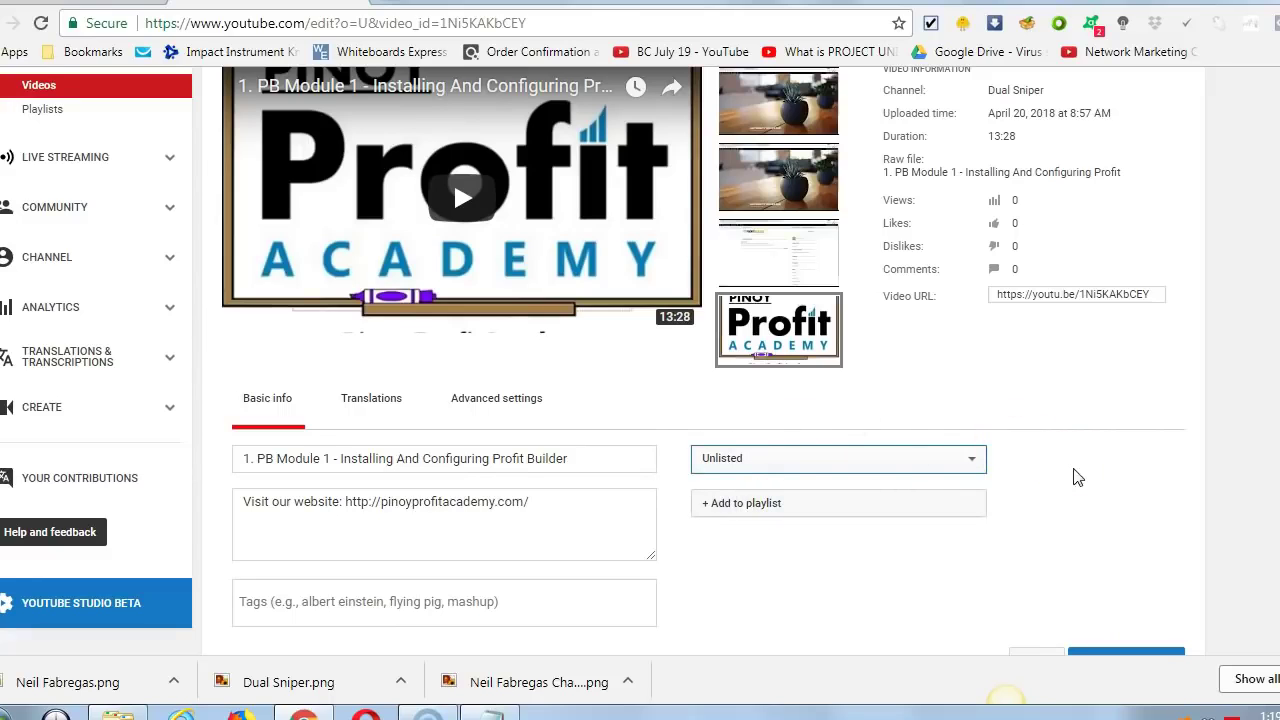
click(972, 460)
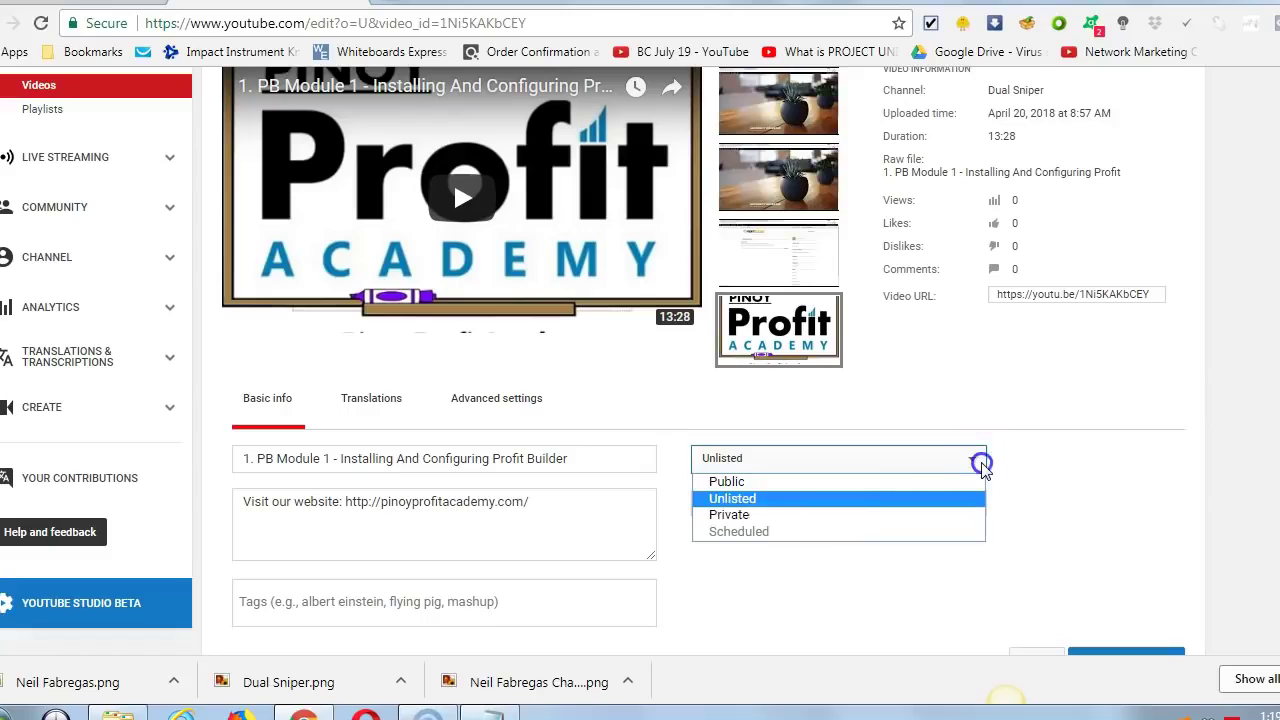
click(770, 500)
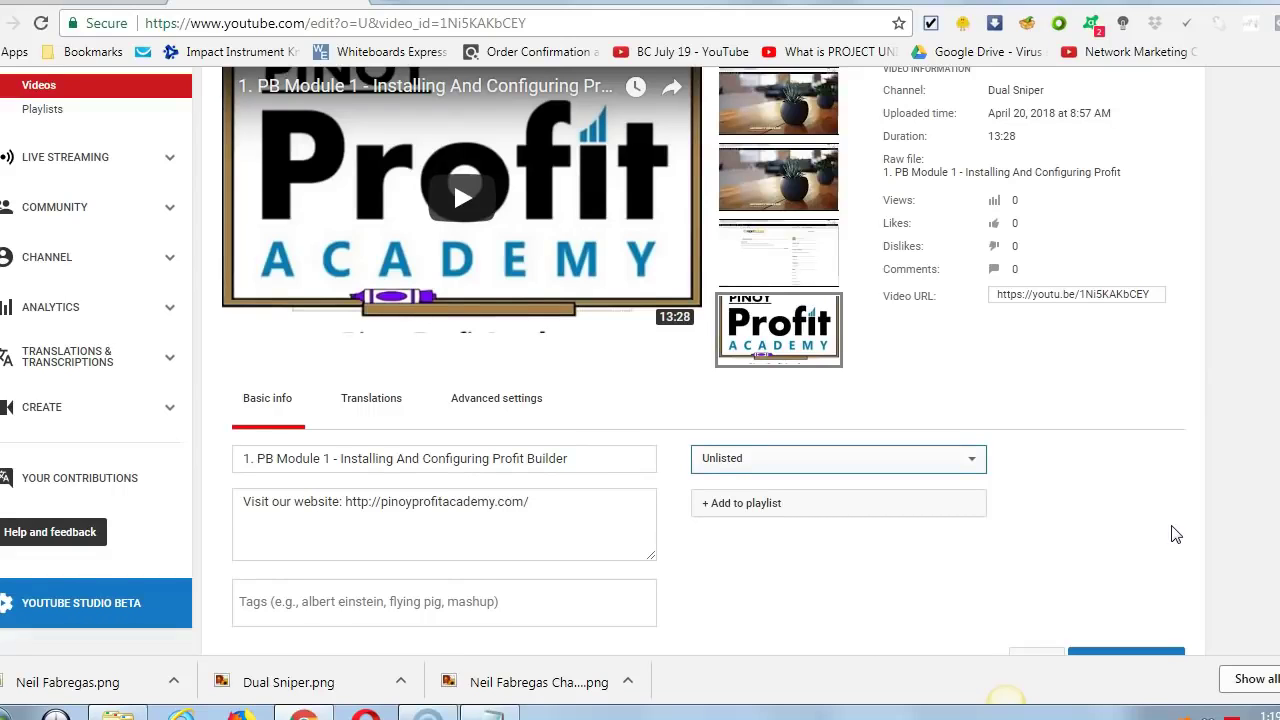
- Save the video's Info & Settings changes
scroll(1176, 535, down, 1)
scroll(1176, 535, up, 1)
scroll(1063, 471, up, 2)
scroll(1065, 478, down, 2)
scroll(1068, 478, up, 2)
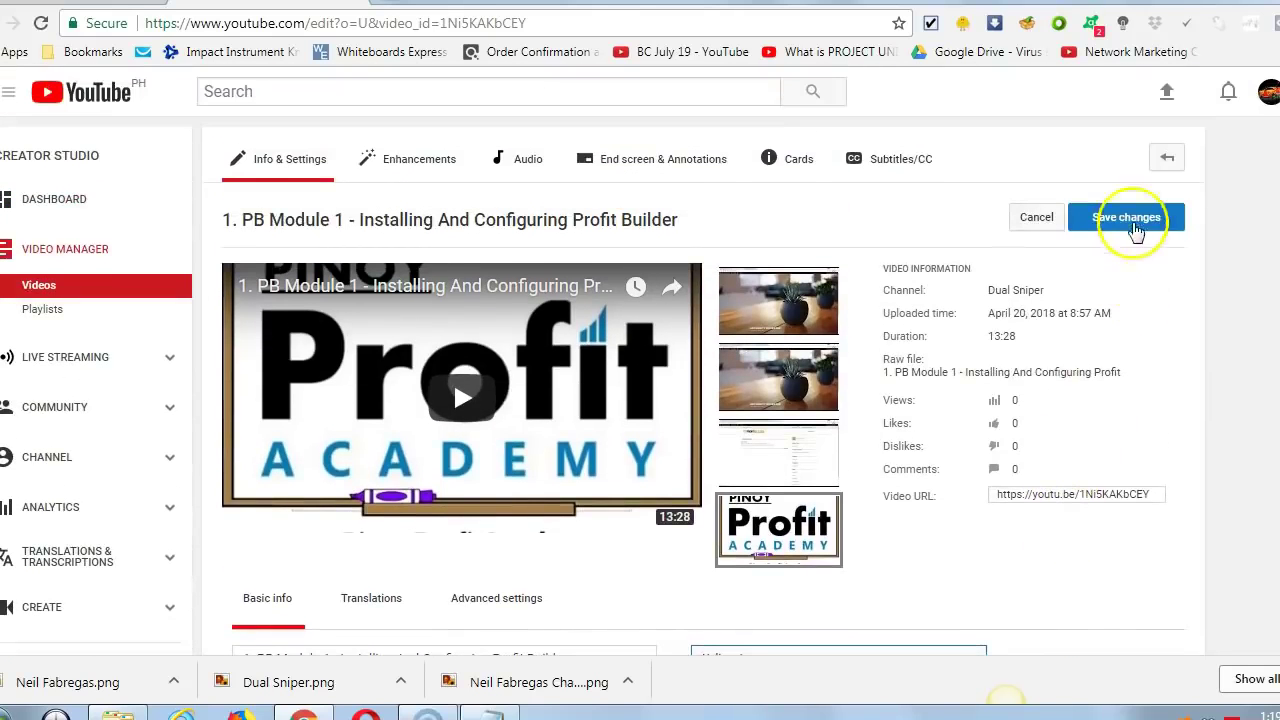
click(1134, 221)
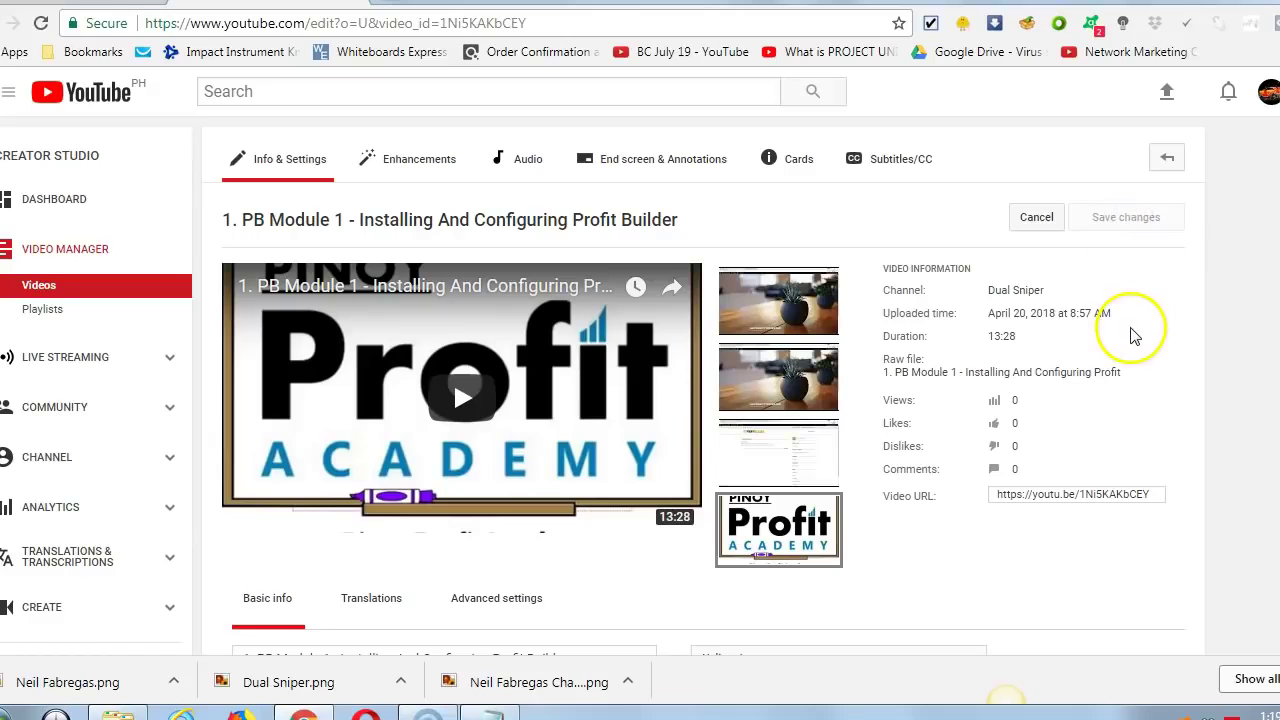
scroll(1180, 420, down, 3)
scroll(529, 371, up, 3)
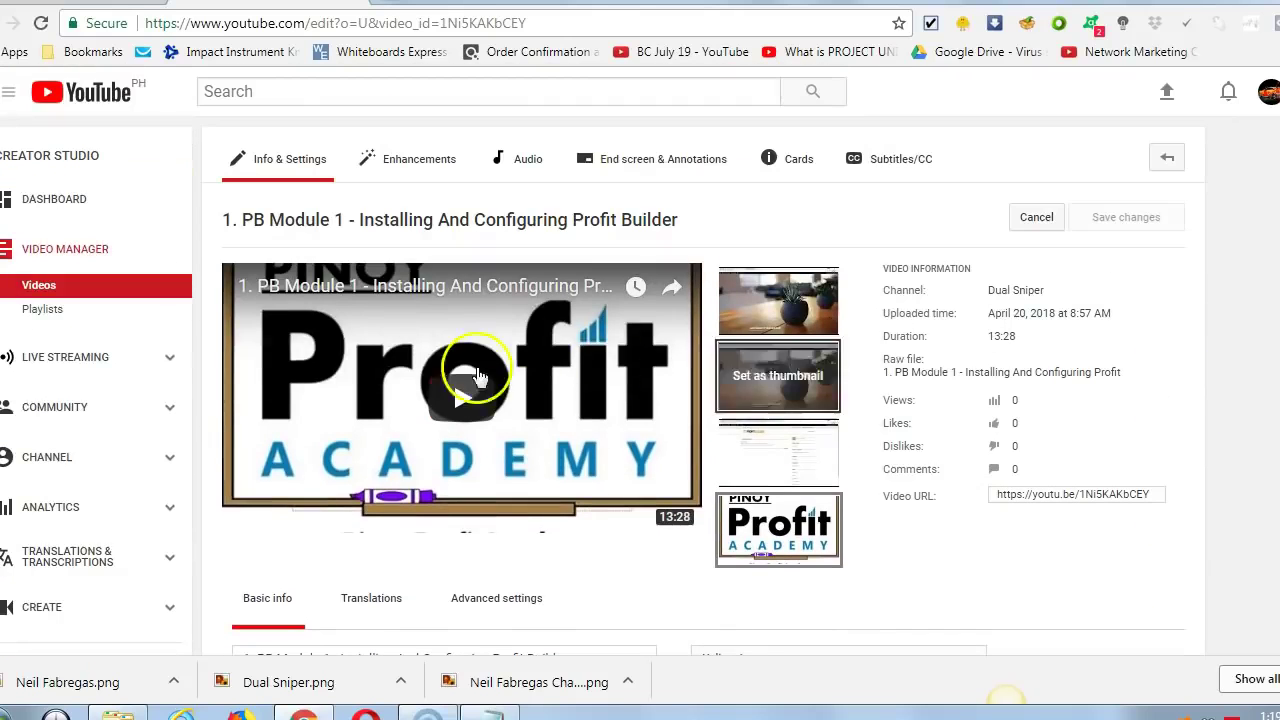
- Go to Video Manager and open Playlists, which shows 0 playlists
click(62, 254)
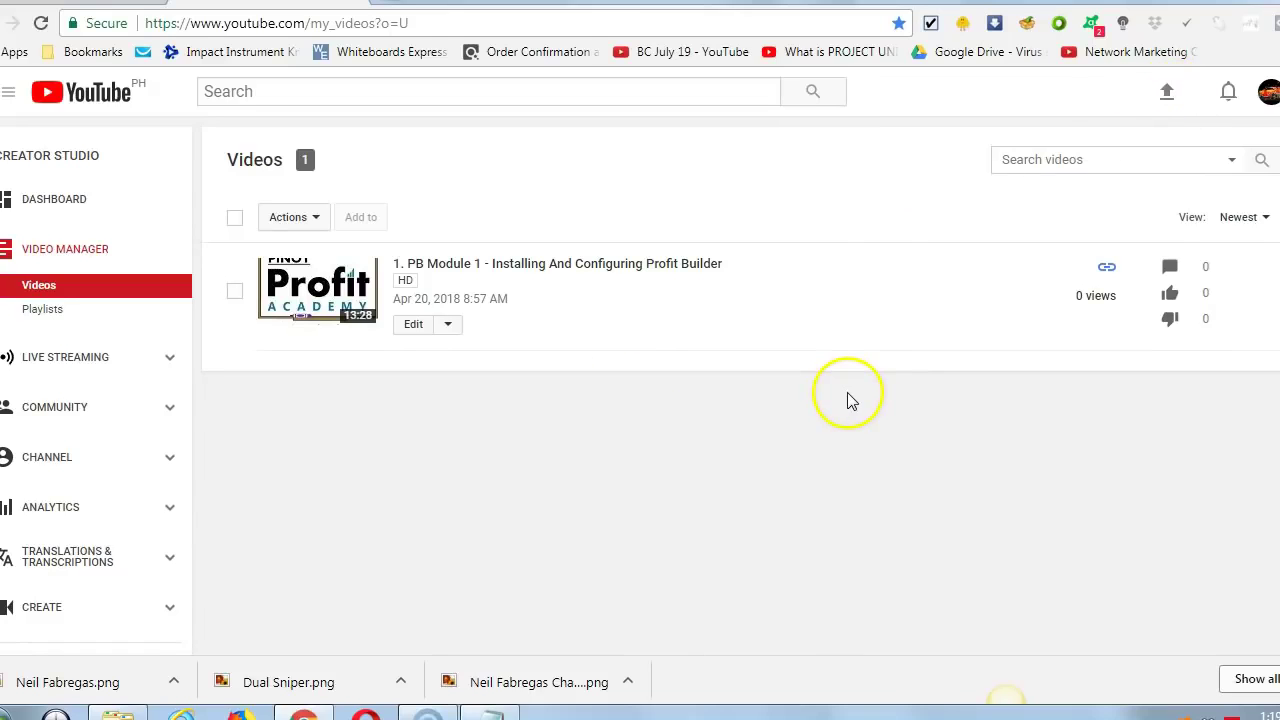
click(40, 318)
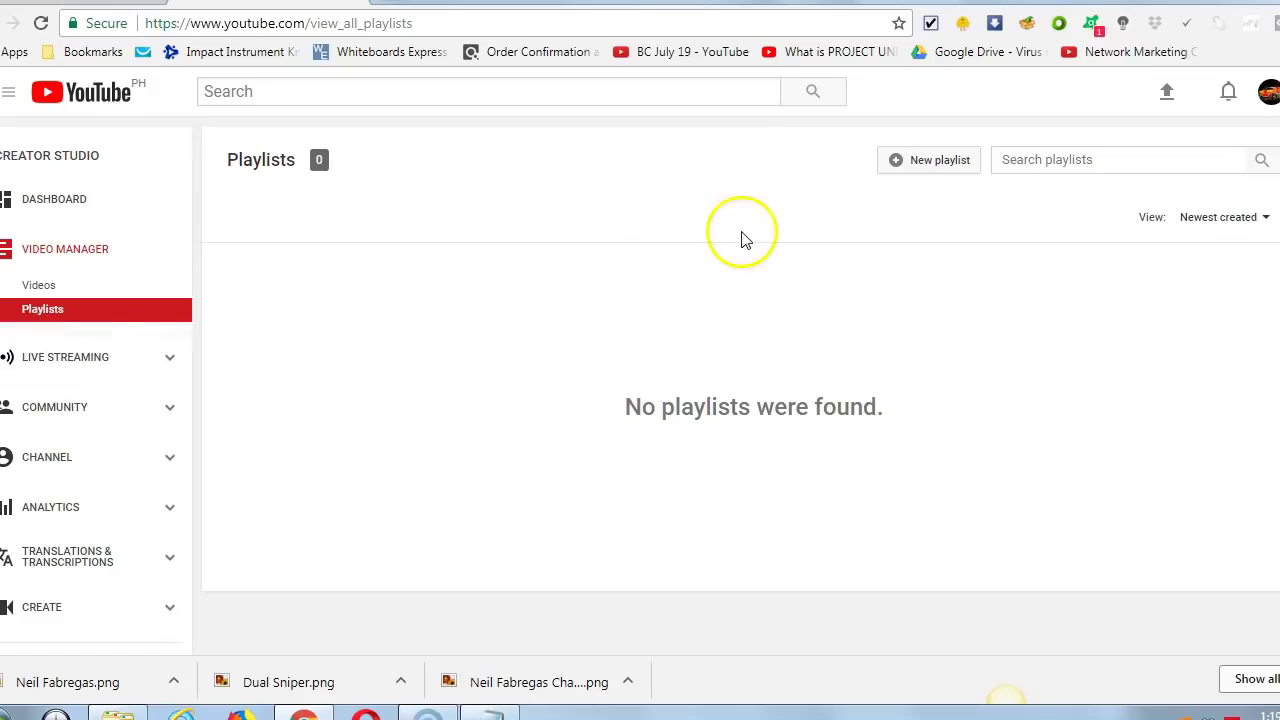
- Fill in a new playlist titled 'Profit Builder Tutorials' with its privacy set to Unlisted
click(943, 162)
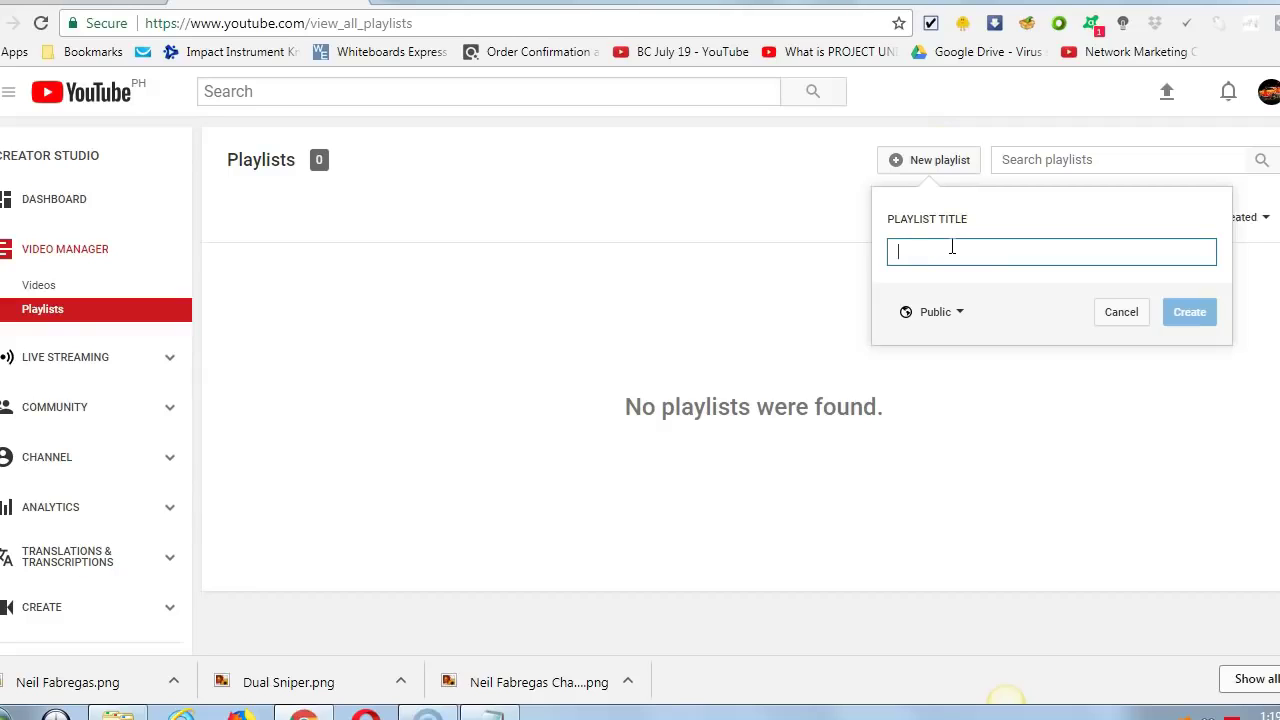
text(My)
text(Pro)
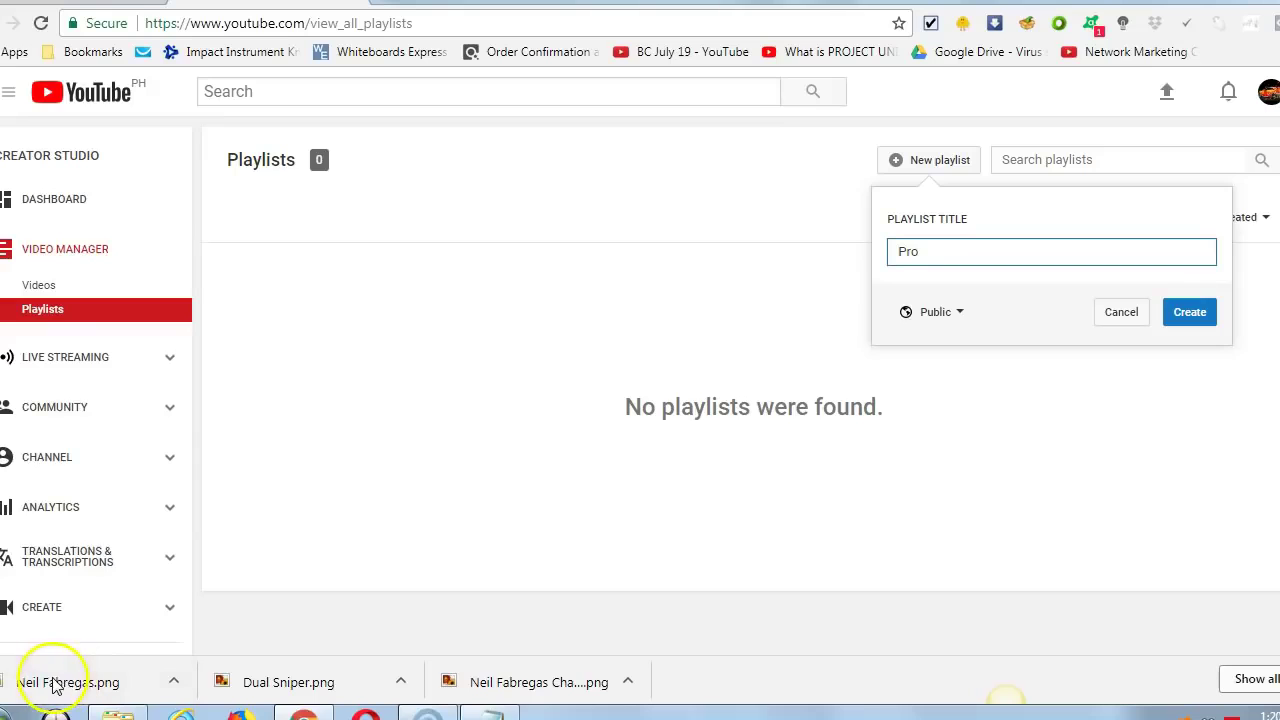
text(fit Builder Tutorials)
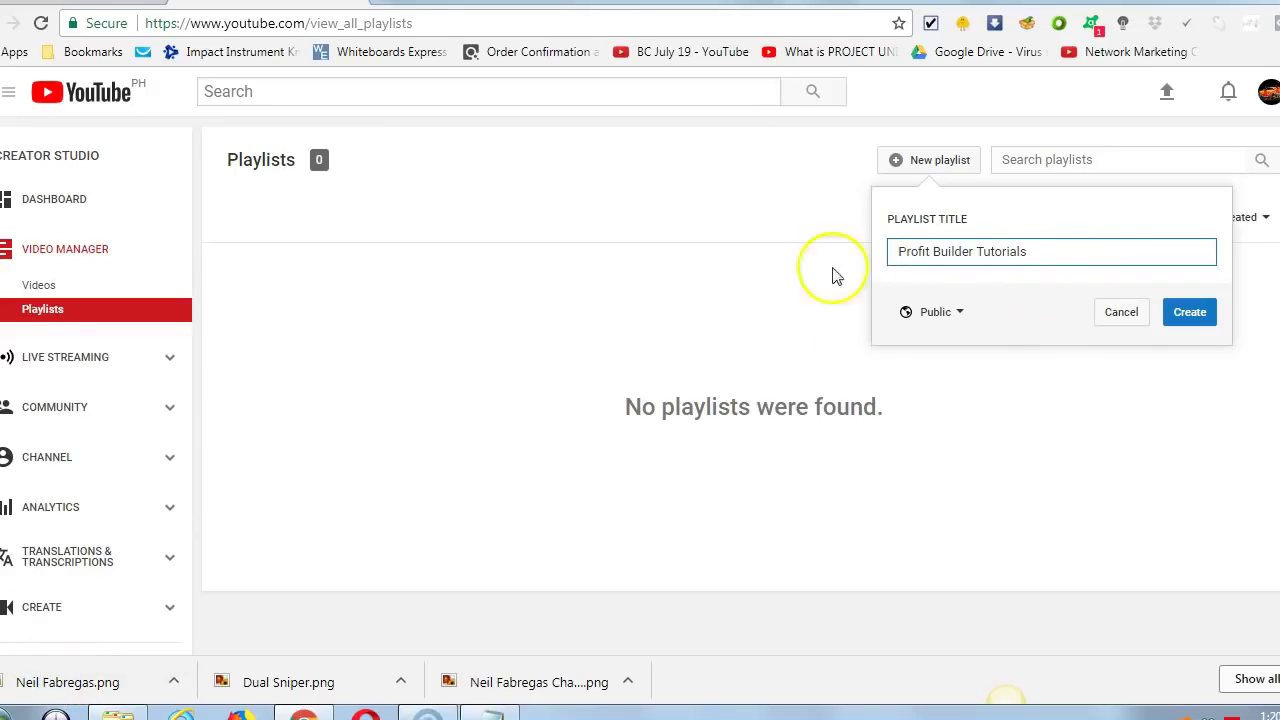
click(961, 320)
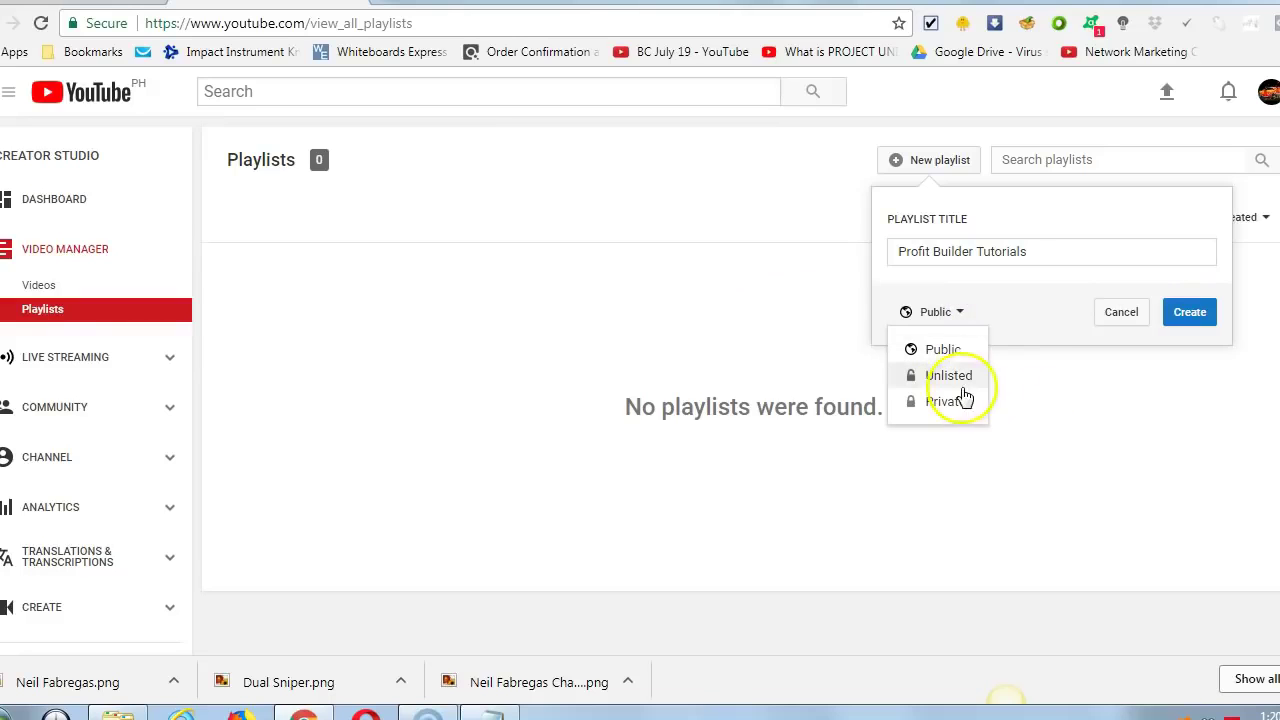
click(740, 297)
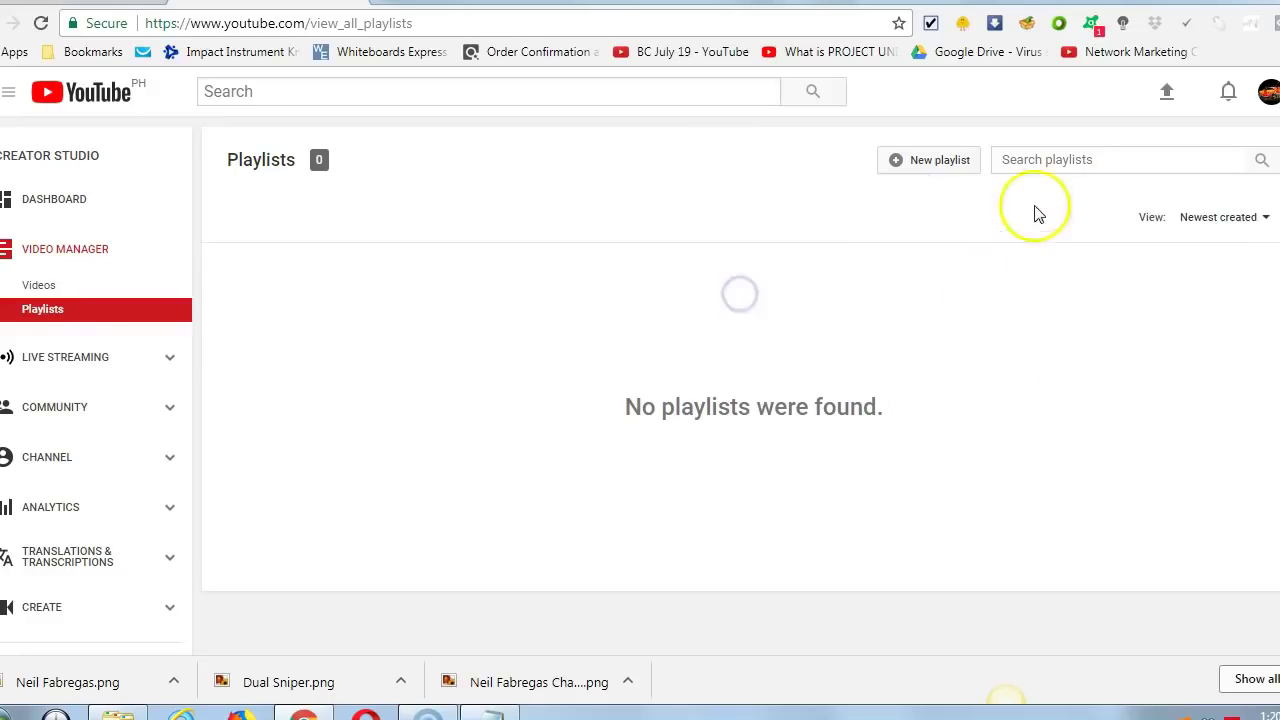
click(965, 162)
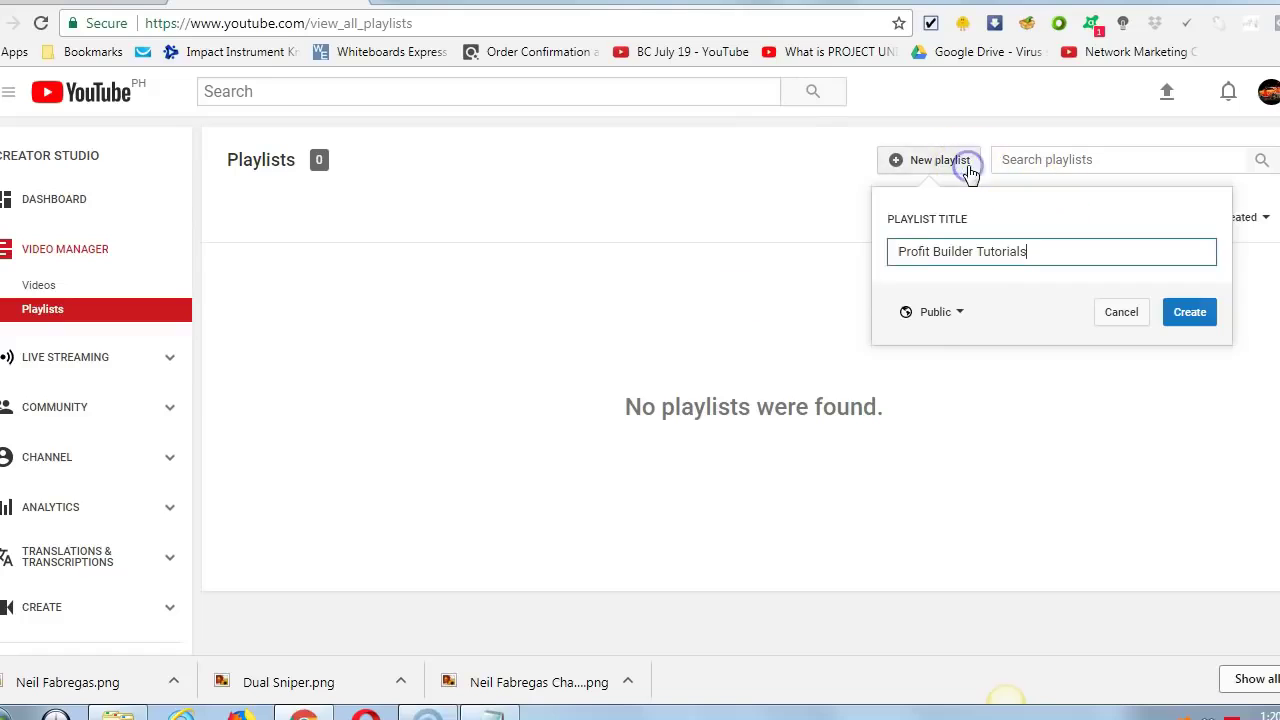
click(948, 316)
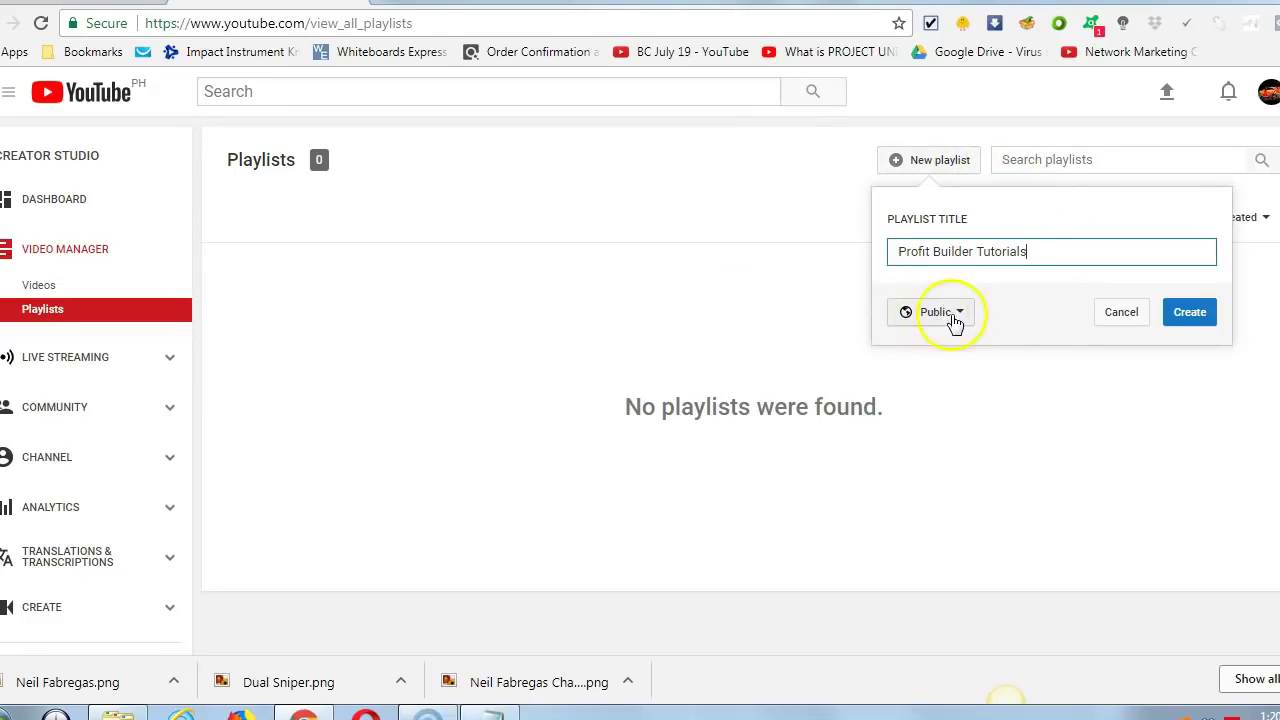
click(934, 378)
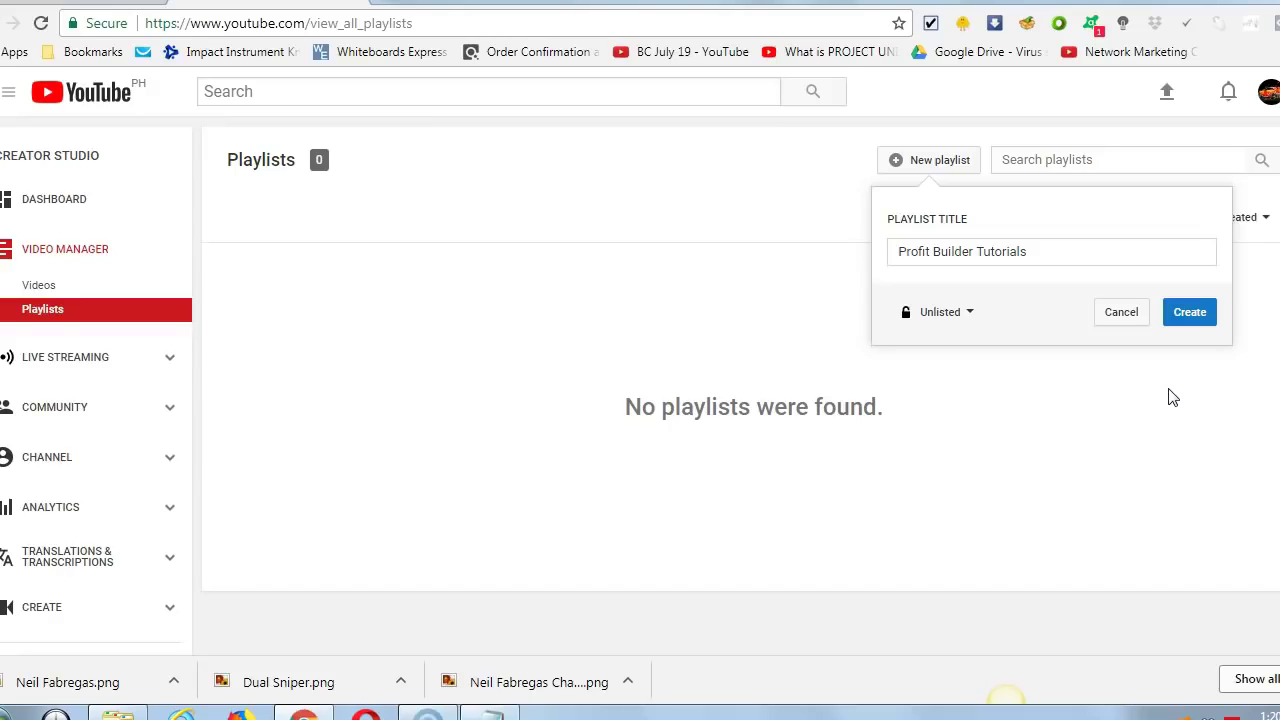
click(1071, 250)
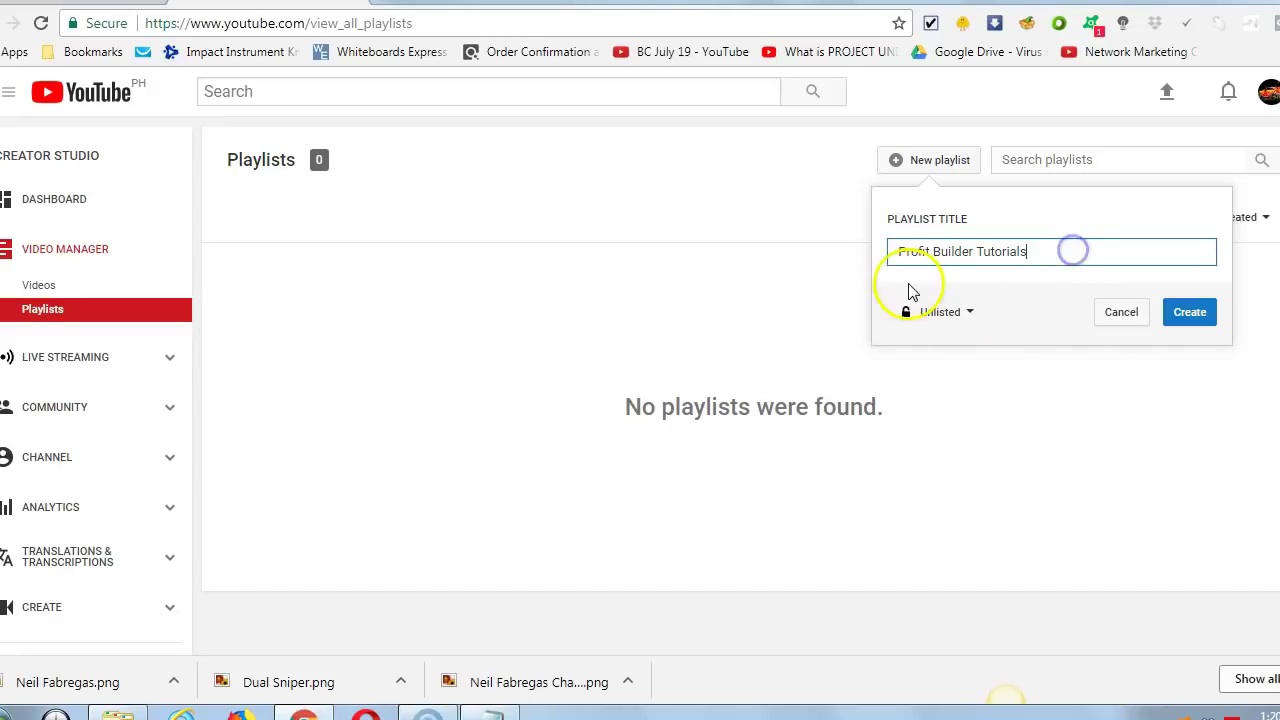
- Create the unlisted 'Profit Builder Tutorials' playlist and open its editing page
click(1190, 314)
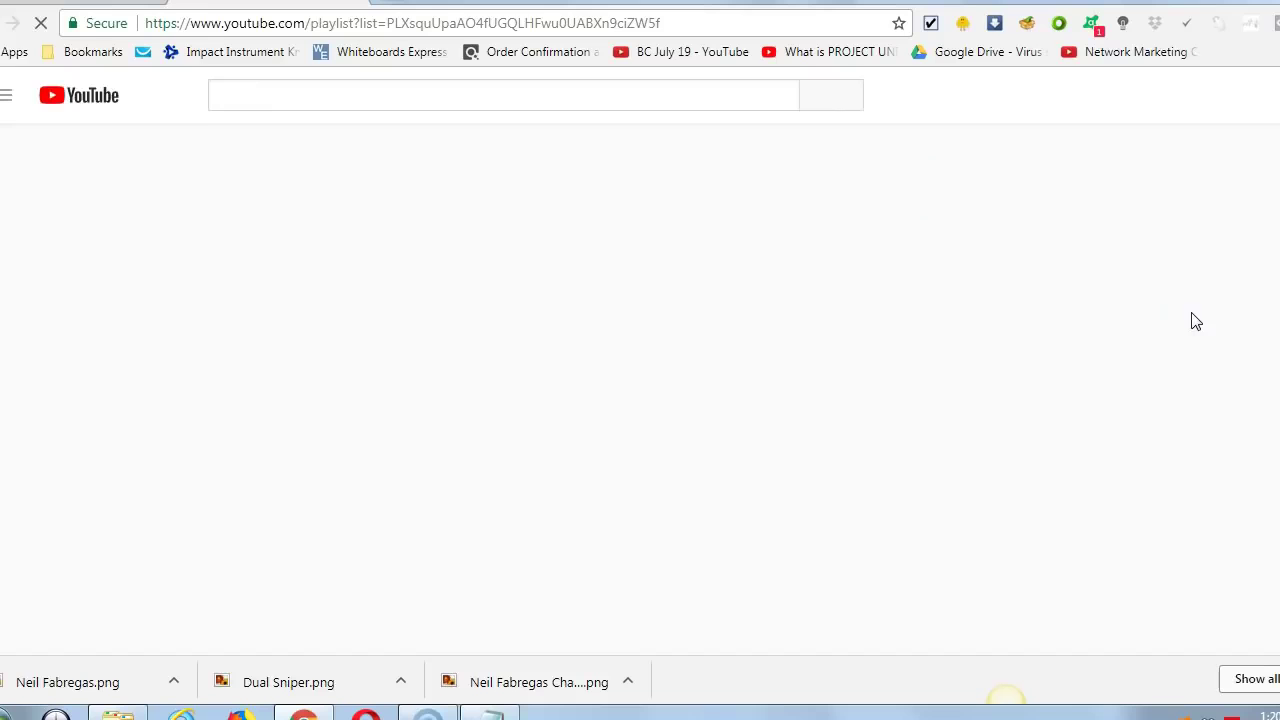
click(871, 392)
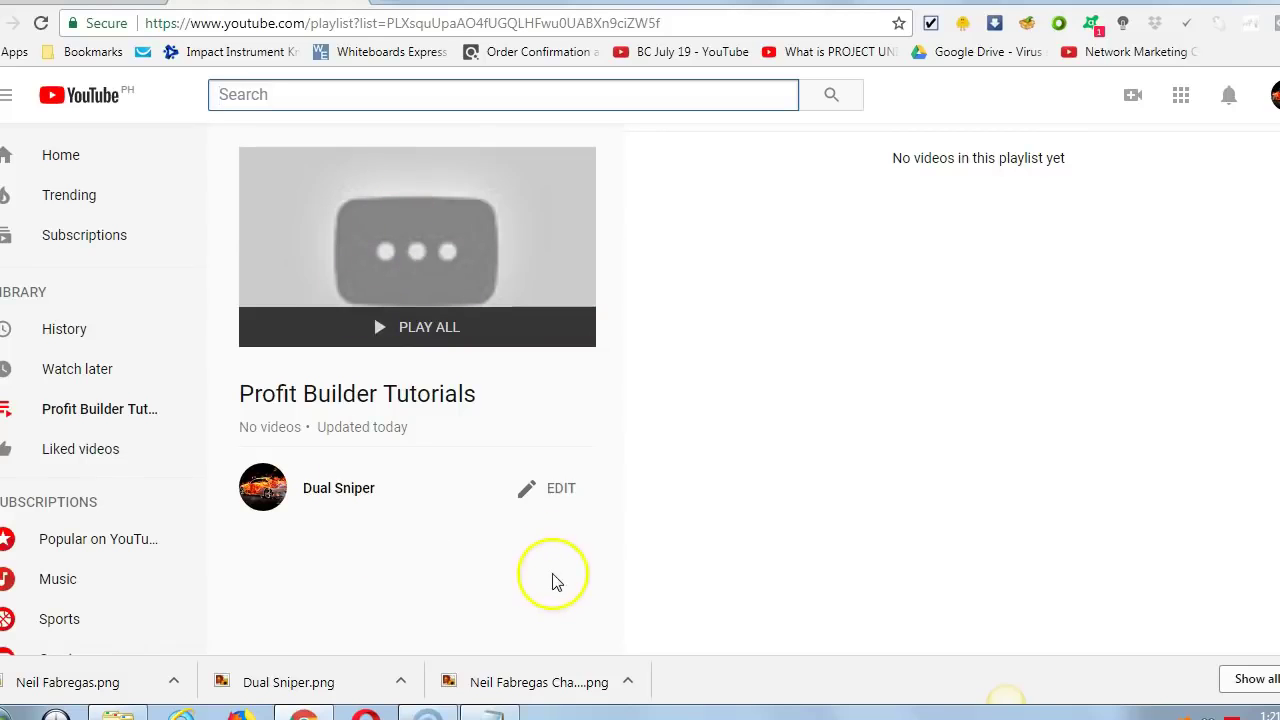
click(556, 492)
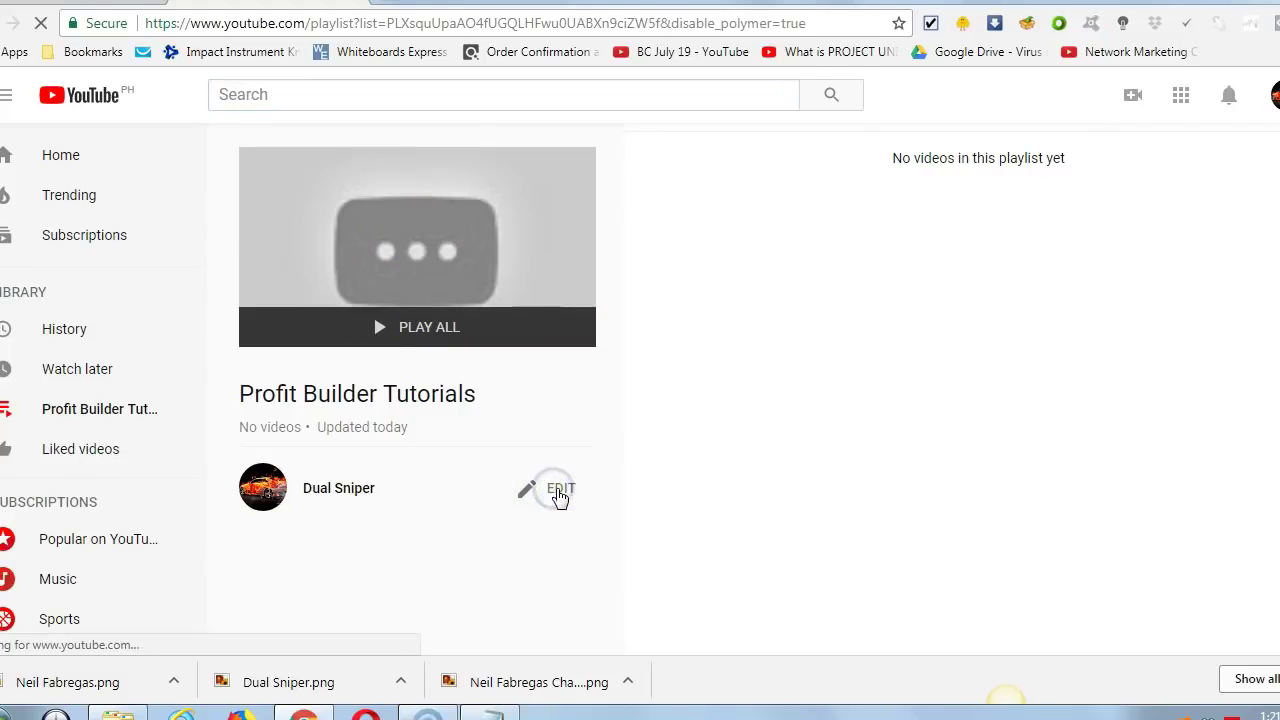